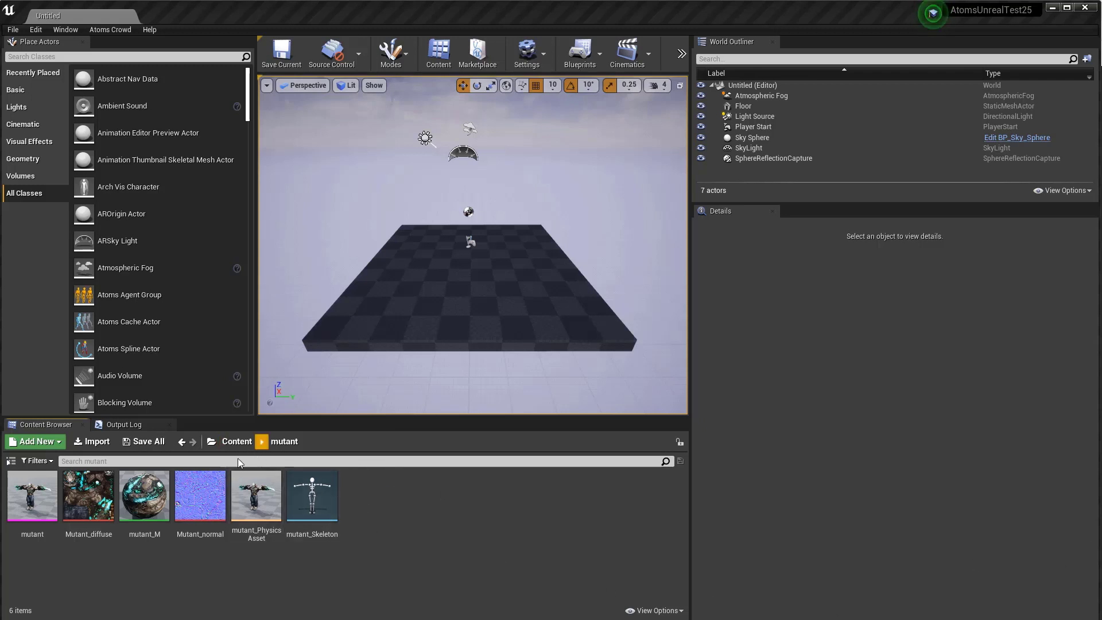
Step: View the mutant skeletal mesh, and man_Skin from the AgentTypes folder, in the mesh editor to compare their bone structures
{"action": "double_click", "coordinate": [40, 505]}
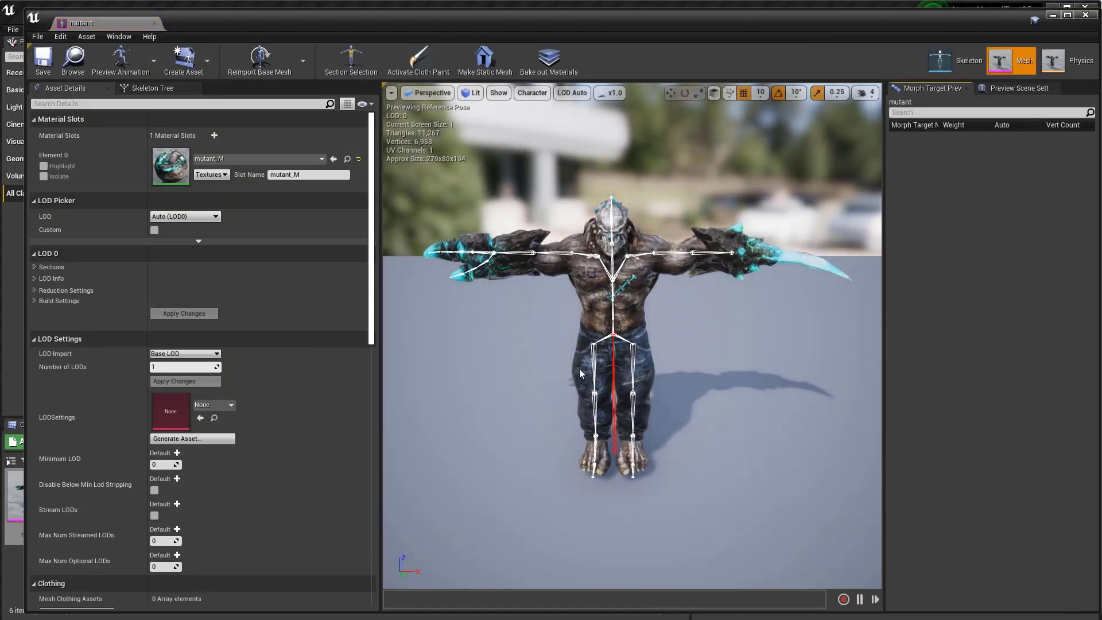
{"action": "left_click", "coordinate": [1086, 16]}
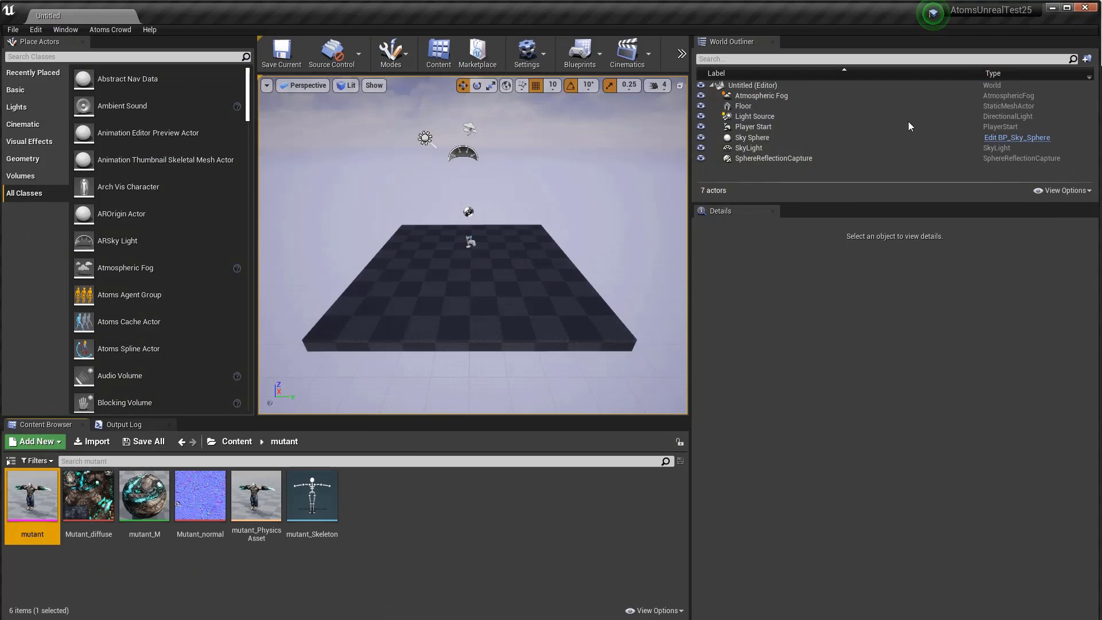
{"action": "left_click", "coordinate": [232, 442]}
{"action": "double_click", "coordinate": [32, 499]}
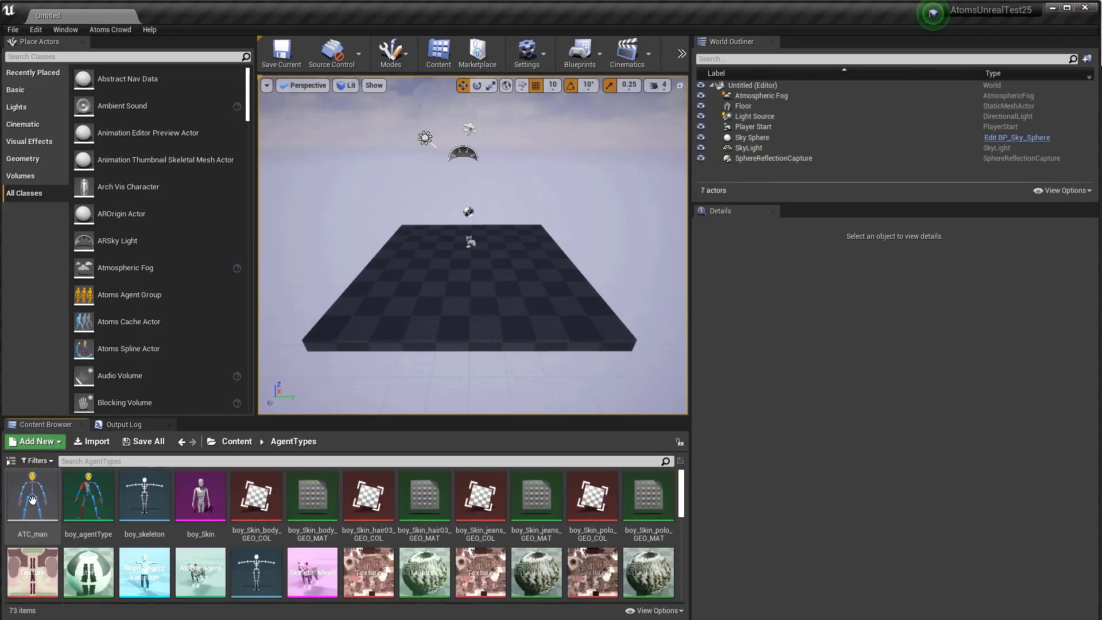
{"action": "scroll", "coordinate": [569, 529], "scroll_direction": "down", "scroll_amount": 5}
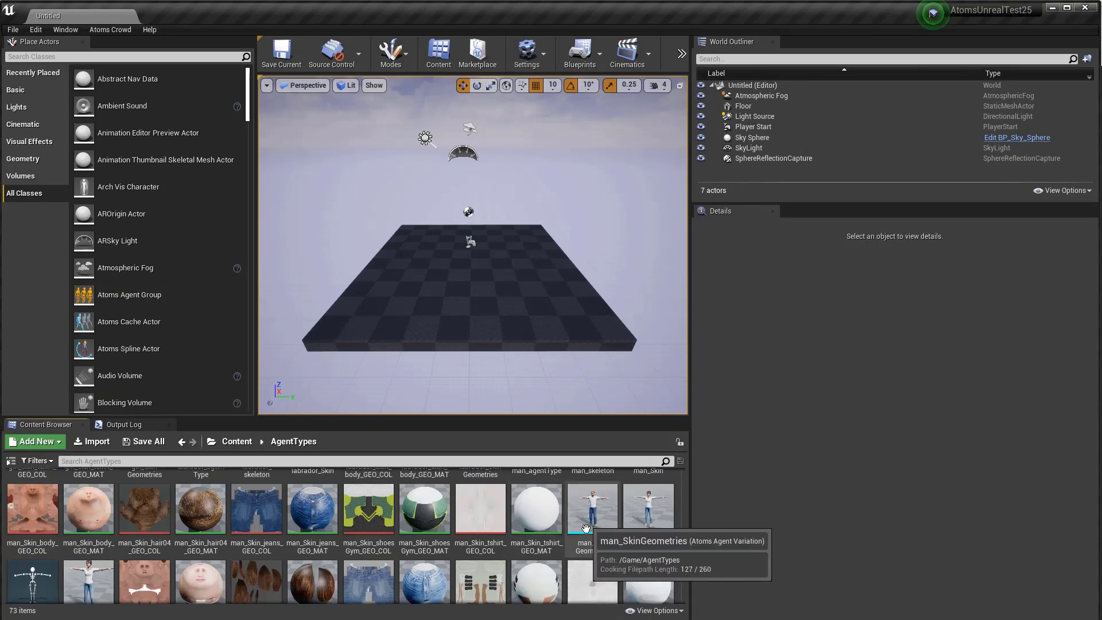
{"action": "scroll", "coordinate": [602, 530], "scroll_direction": "up", "scroll_amount": 2}
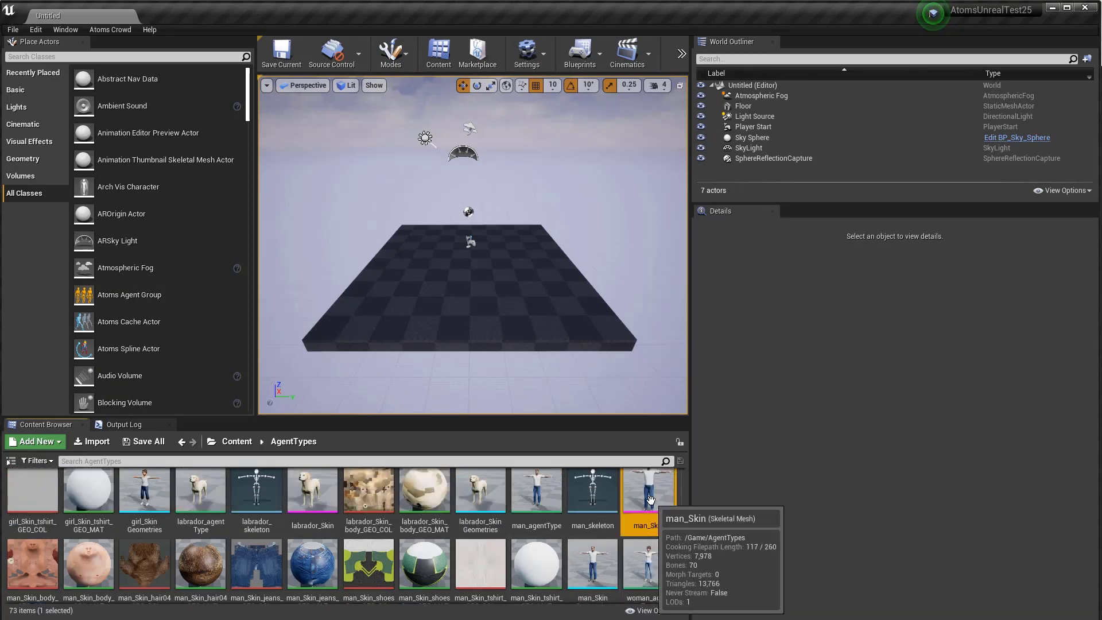
{"action": "double_click", "coordinate": [647, 493]}
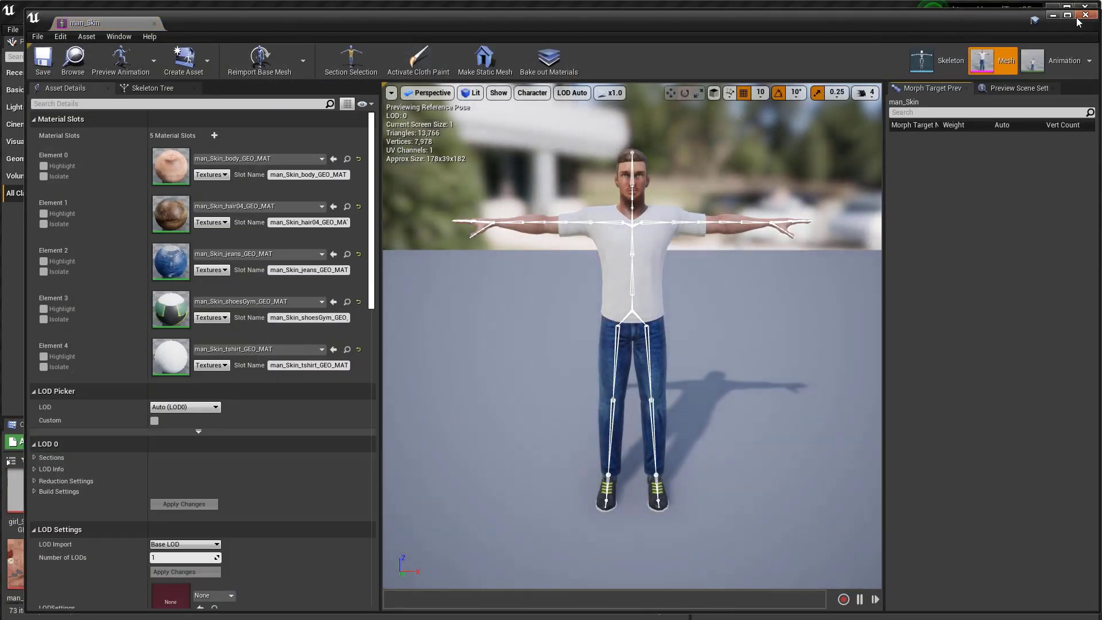
{"action": "left_click", "coordinate": [1082, 16]}
Step: Browse the available character animation clips in the AnimationClips content folder
{"action": "left_click", "coordinate": [230, 446]}
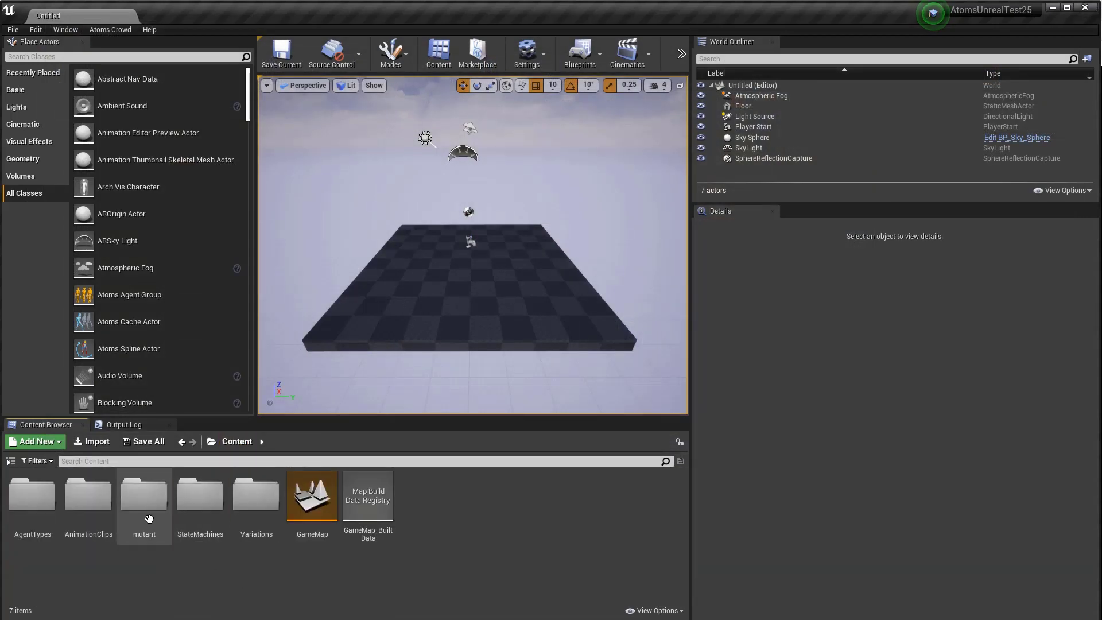
{"action": "double_click", "coordinate": [89, 496]}
{"action": "scroll", "coordinate": [436, 565], "scroll_direction": "down", "scroll_amount": 10}
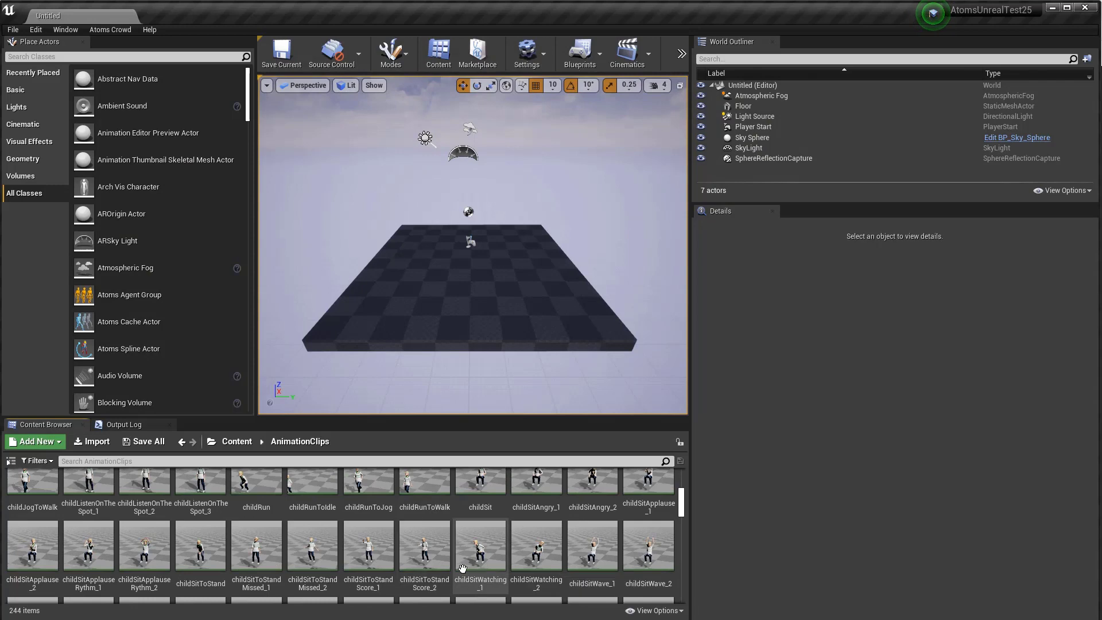
{"action": "scroll", "coordinate": [465, 570], "scroll_direction": "down", "scroll_amount": 3}
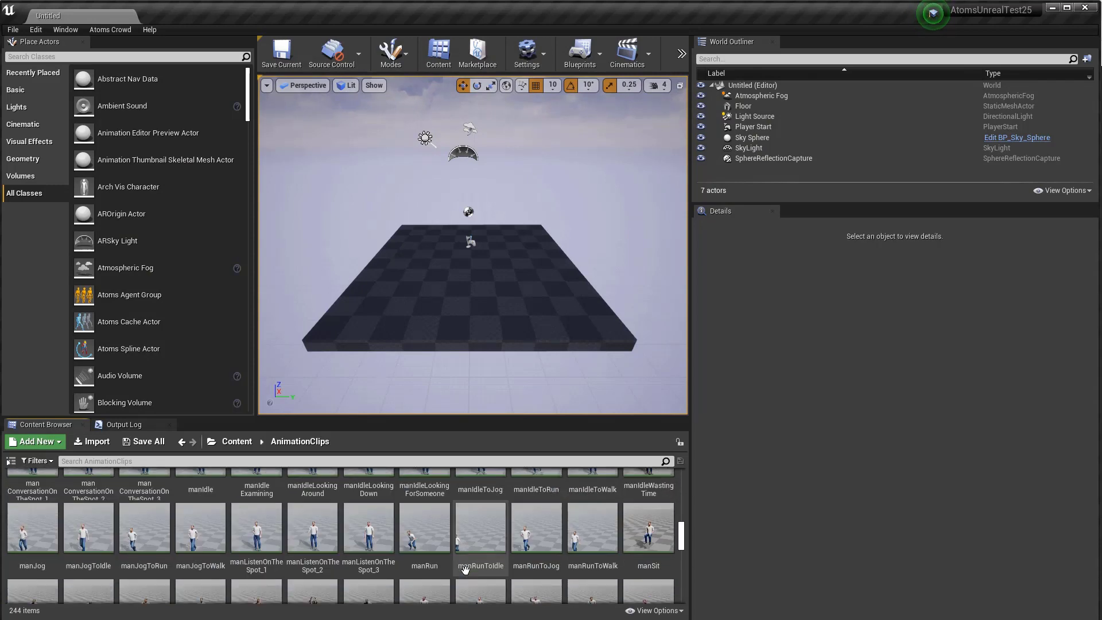
Step: View the state graph of manLocoStateMachine from the StateMachines content folder
{"action": "left_click", "coordinate": [226, 439]}
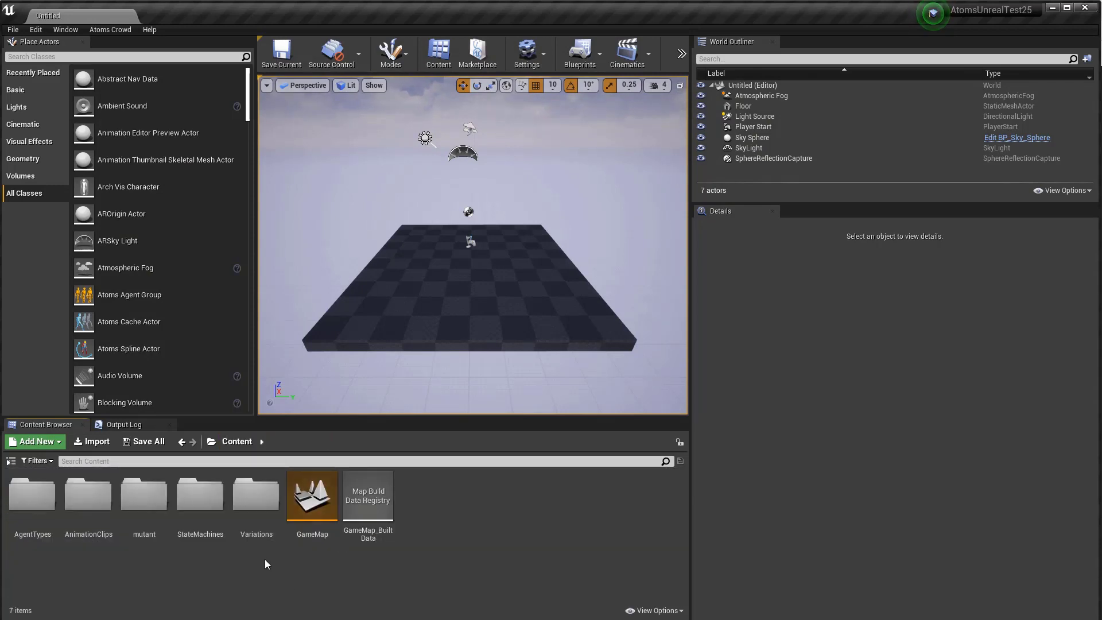
{"action": "double_click", "coordinate": [256, 499]}
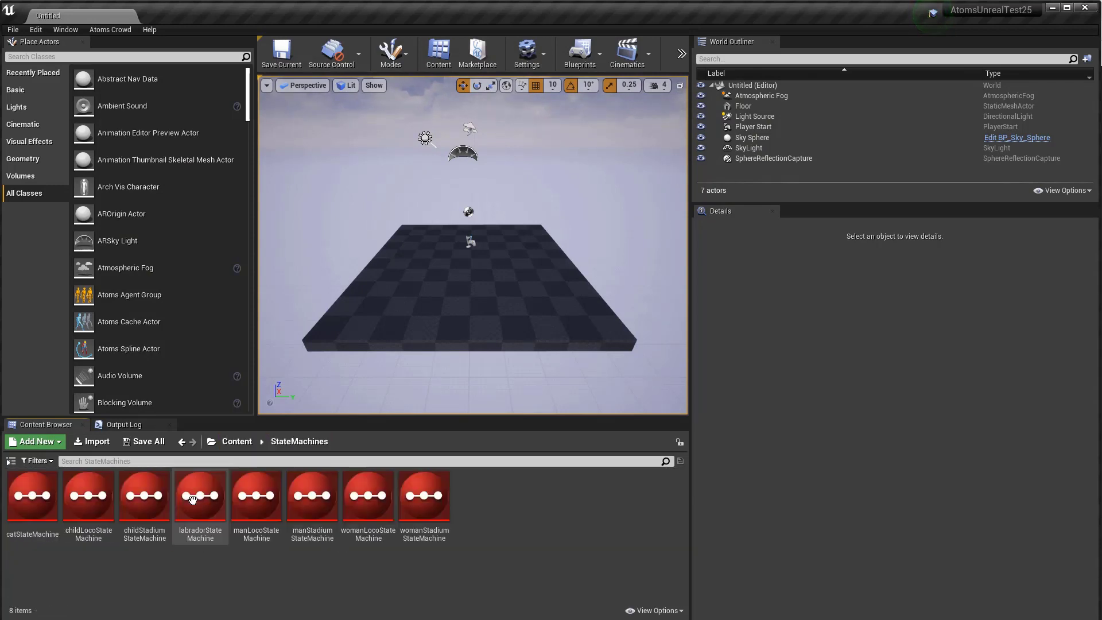
{"action": "double_click", "coordinate": [258, 518]}
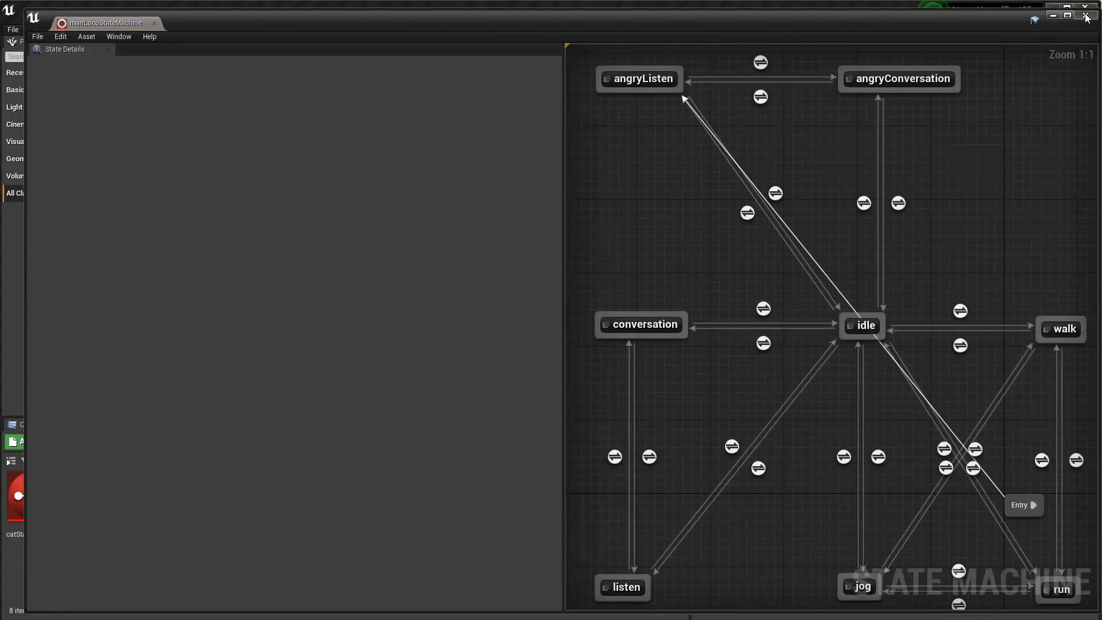
{"action": "left_click", "coordinate": [1085, 15]}
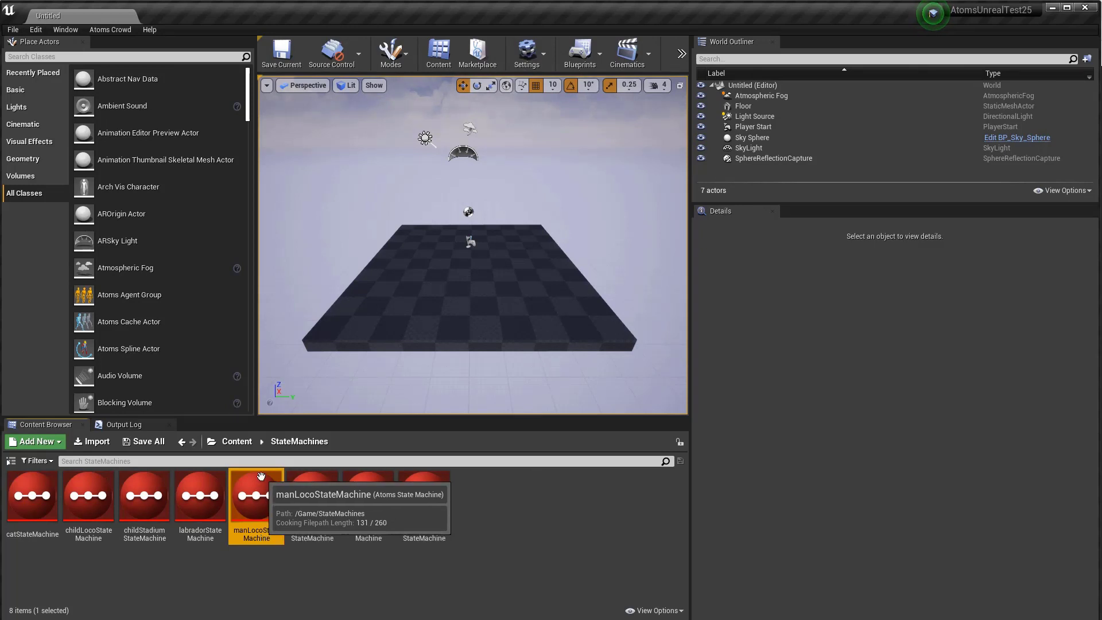
Step: Open mutant_Skeleton from the mutant content folder and add an Asset User Data element of type Atoms Skeleton User Data
{"action": "left_click", "coordinate": [237, 441]}
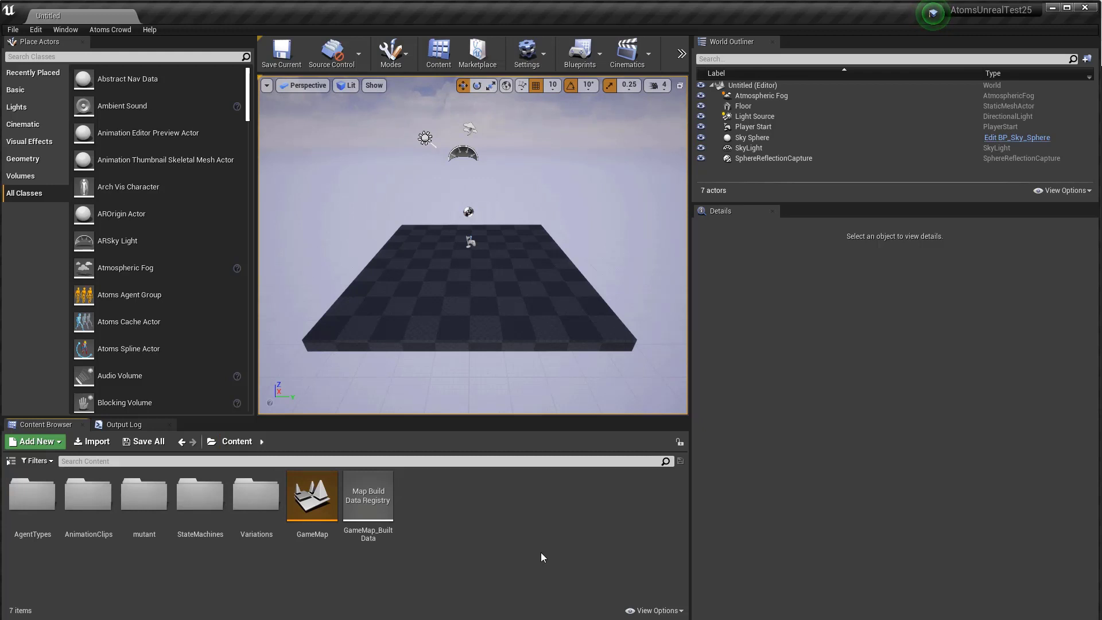
{"action": "double_click", "coordinate": [144, 498]}
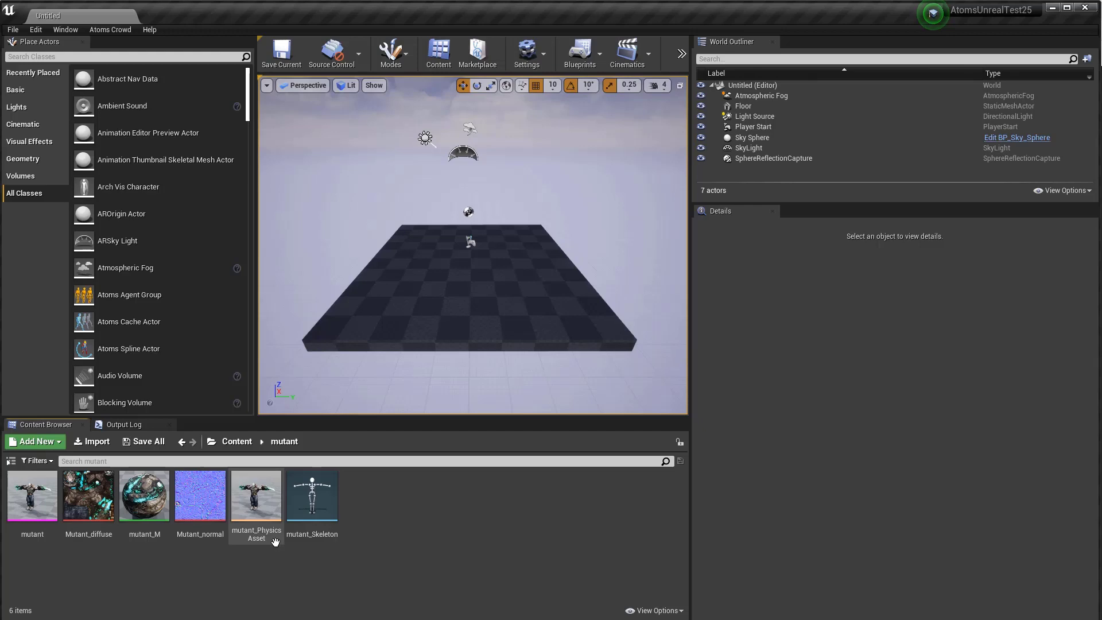
{"action": "double_click", "coordinate": [317, 513]}
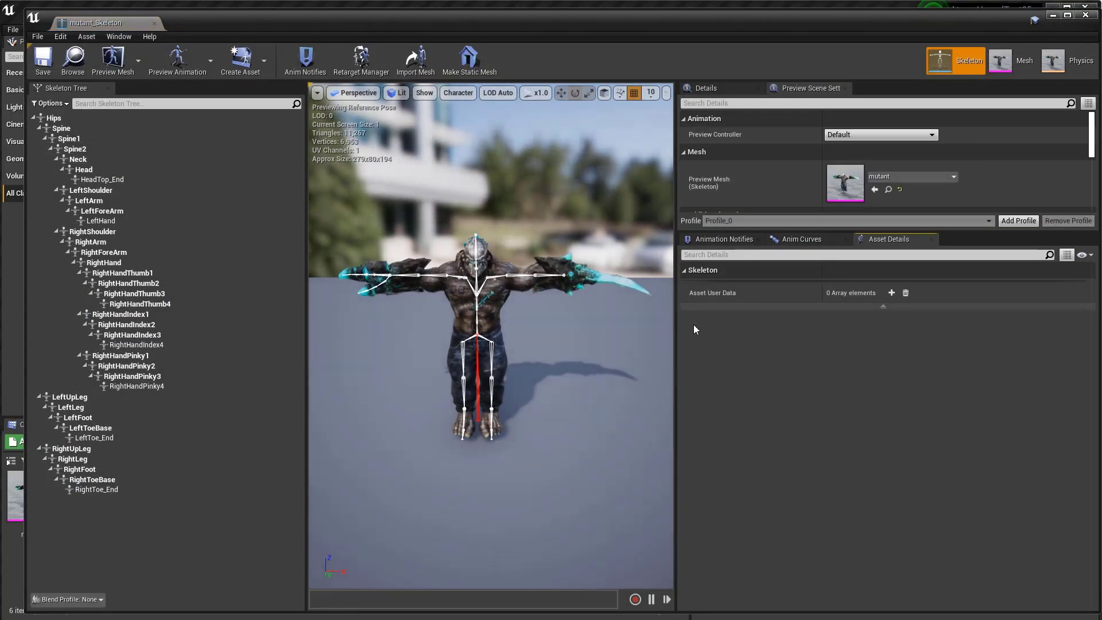
{"action": "left_click", "coordinate": [891, 294]}
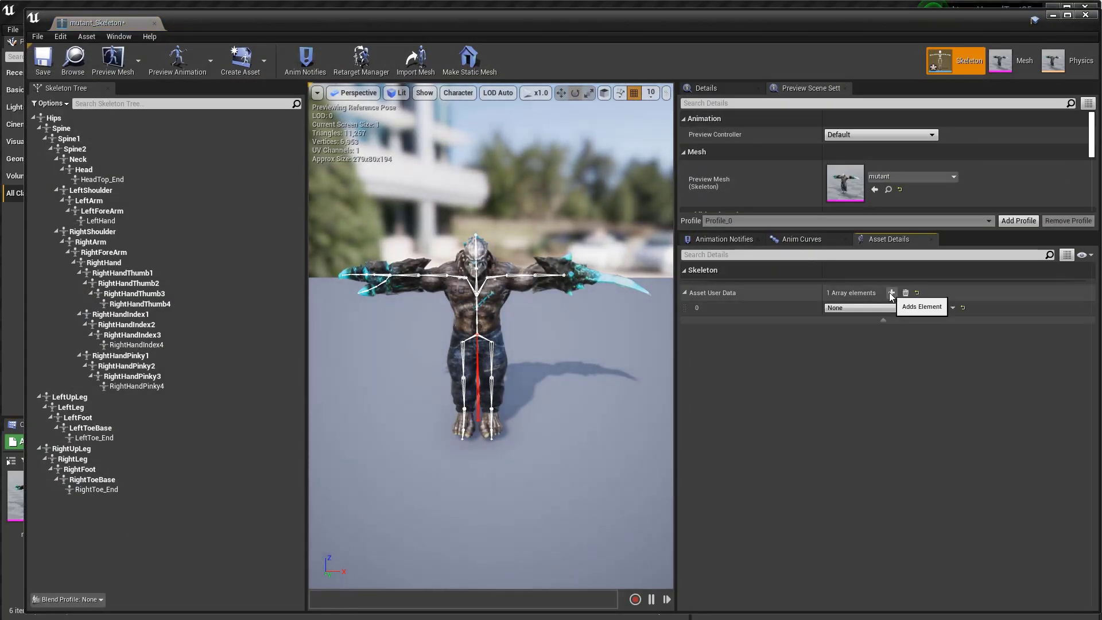
{"action": "left_click", "coordinate": [840, 308]}
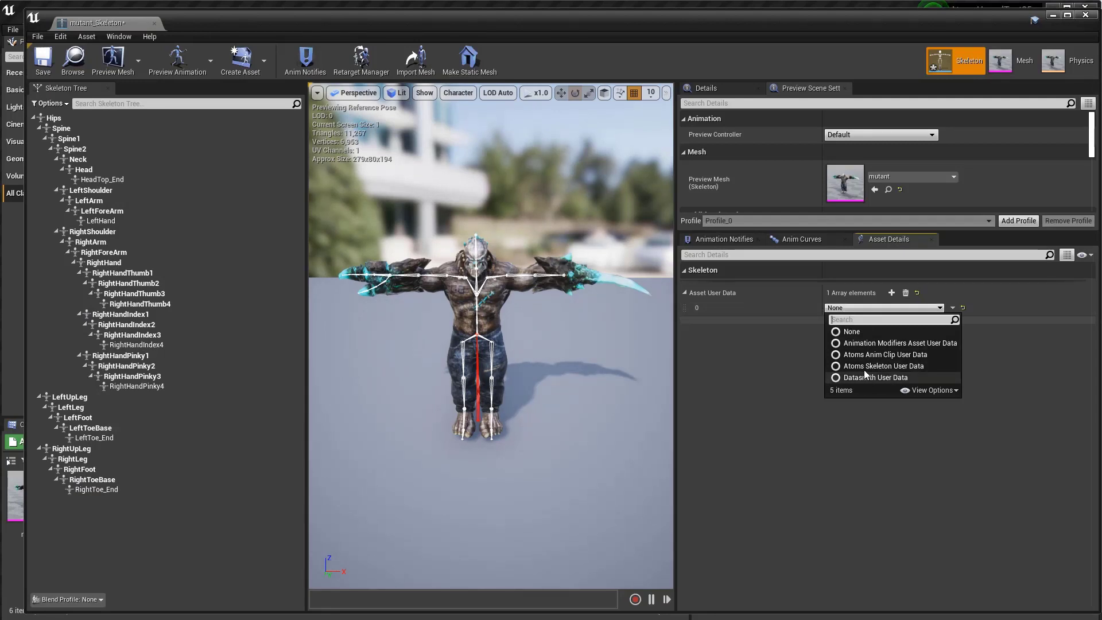
{"action": "left_click", "coordinate": [887, 365]}
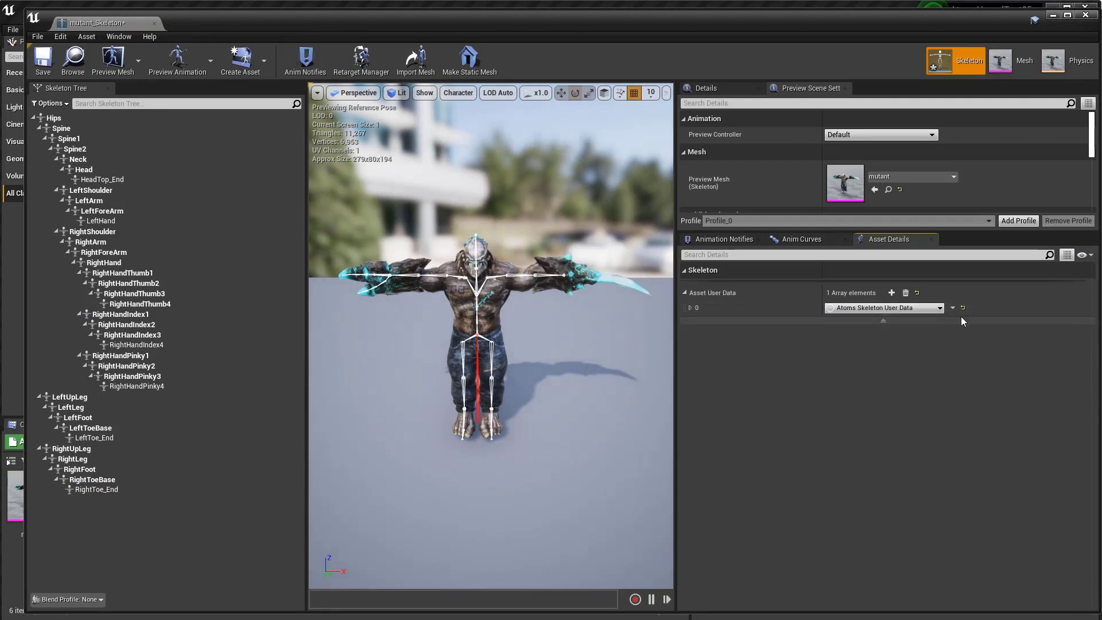
Step: Add a Pelvises element to the Atoms Skeleton data and set it to the Hips bone
{"action": "left_click", "coordinate": [691, 308]}
{"action": "left_click", "coordinate": [701, 324]}
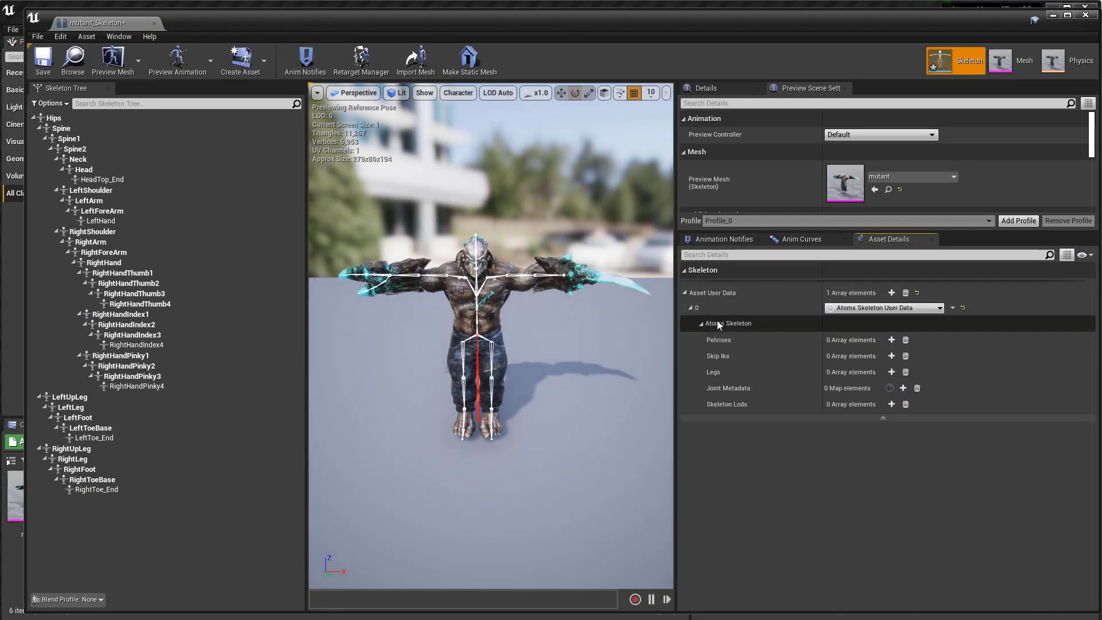
{"action": "left_click", "coordinate": [891, 339]}
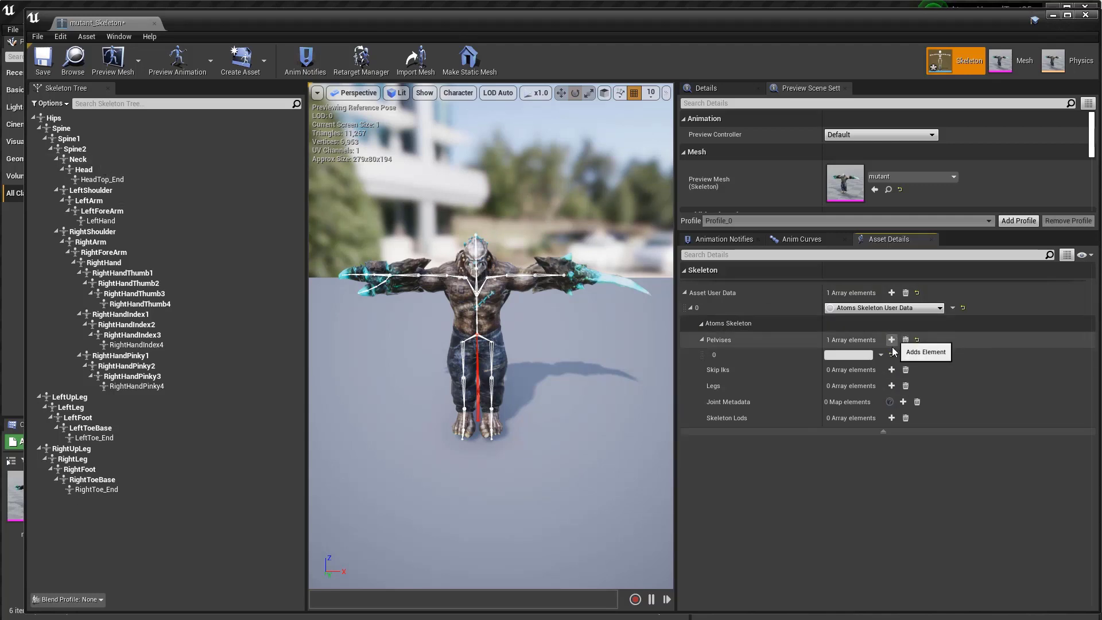
{"action": "right_click", "coordinate": [77, 116]}
{"action": "left_click", "coordinate": [109, 132]}
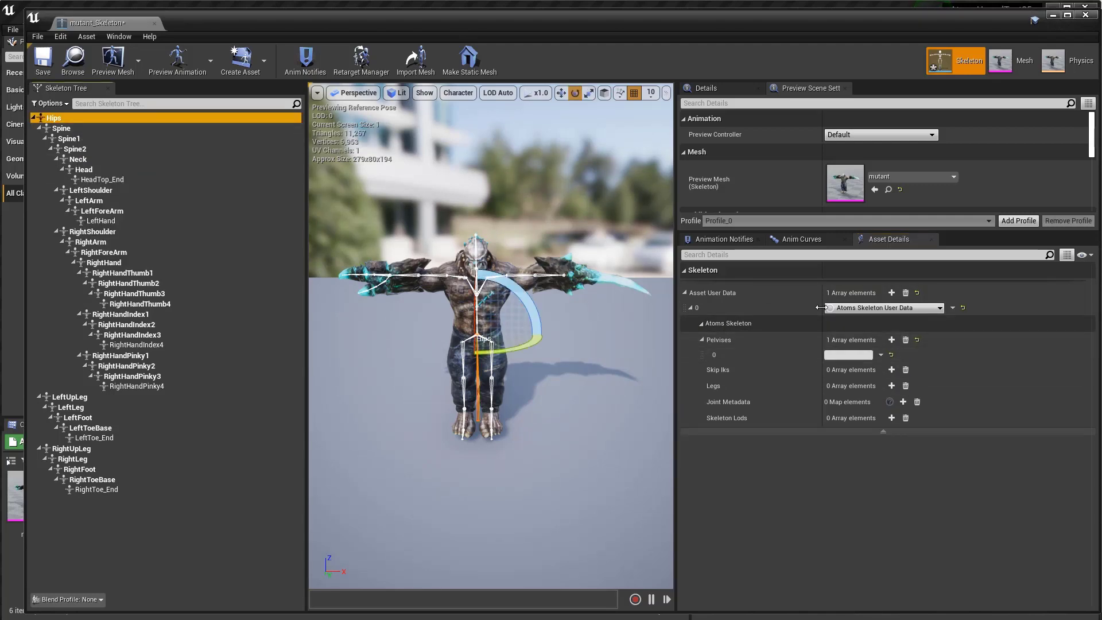
{"action": "left_click", "coordinate": [845, 355]}
Step: Add a first Legs element to the Atoms Skeleton data and set its Foot Root to LeftUpLeg
{"action": "left_click", "coordinate": [891, 385]}
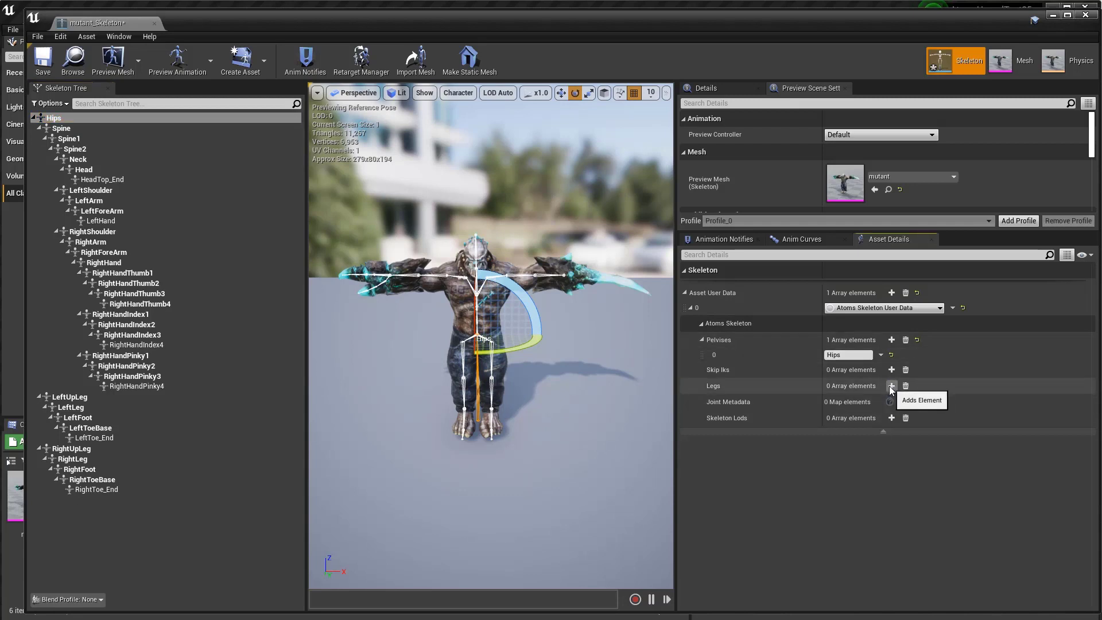
{"action": "left_click", "coordinate": [708, 400]}
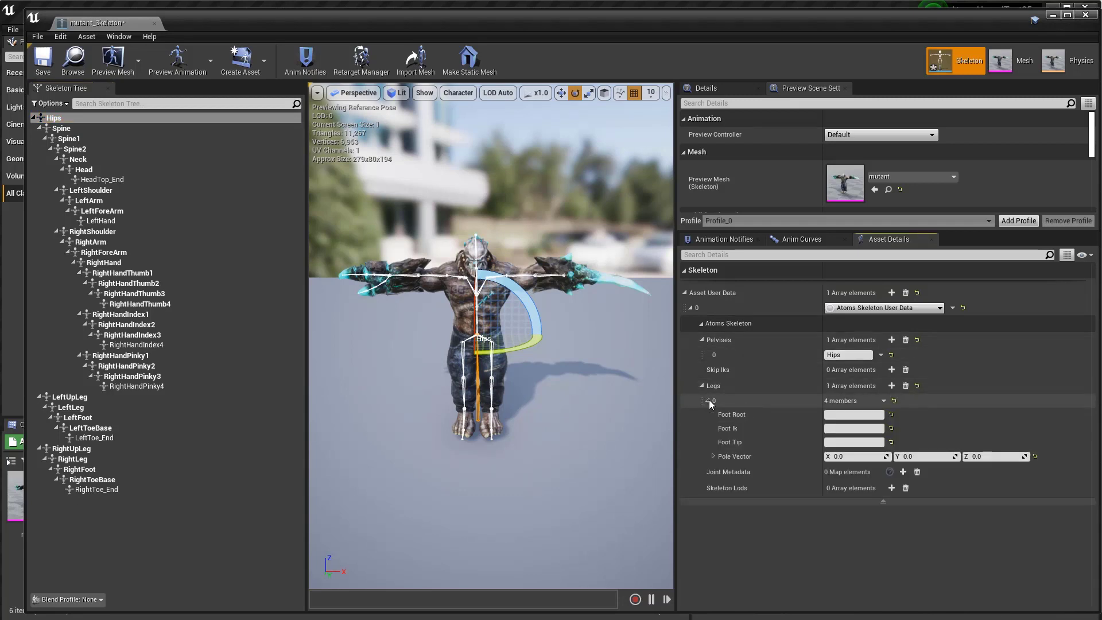
{"action": "right_click", "coordinate": [86, 397]}
{"action": "left_click", "coordinate": [112, 413]}
{"action": "left_click", "coordinate": [854, 414]}
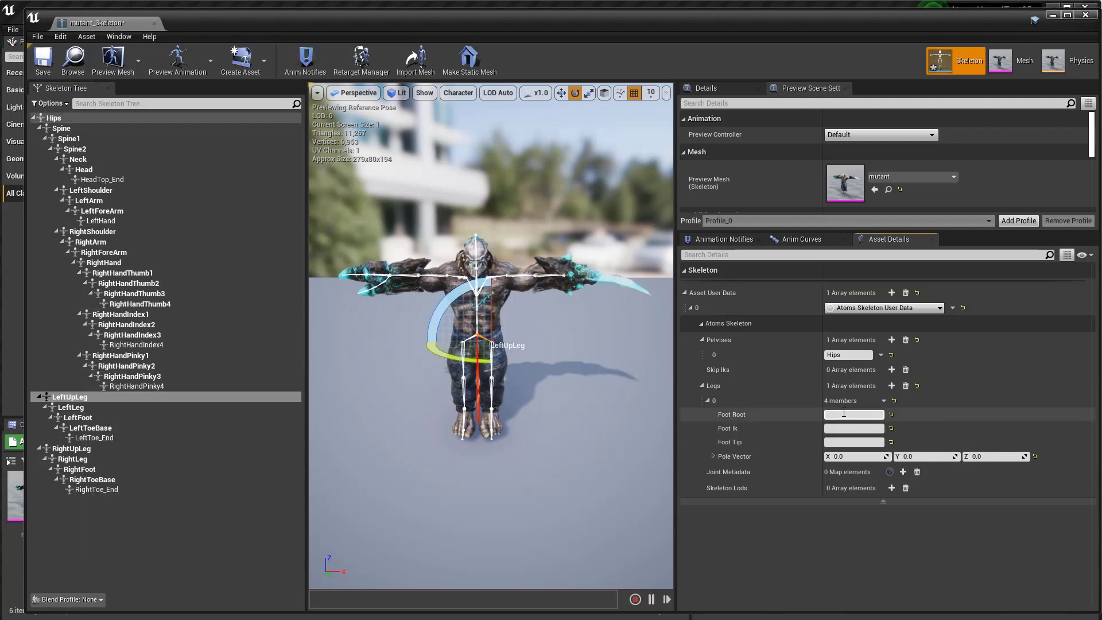
{"action": "key", "text": "ctrl+v"}
Step: Set the first leg's Foot Ik to LeftFoot and its Foot Tip to LeftToeBase
{"action": "right_click", "coordinate": [92, 416]}
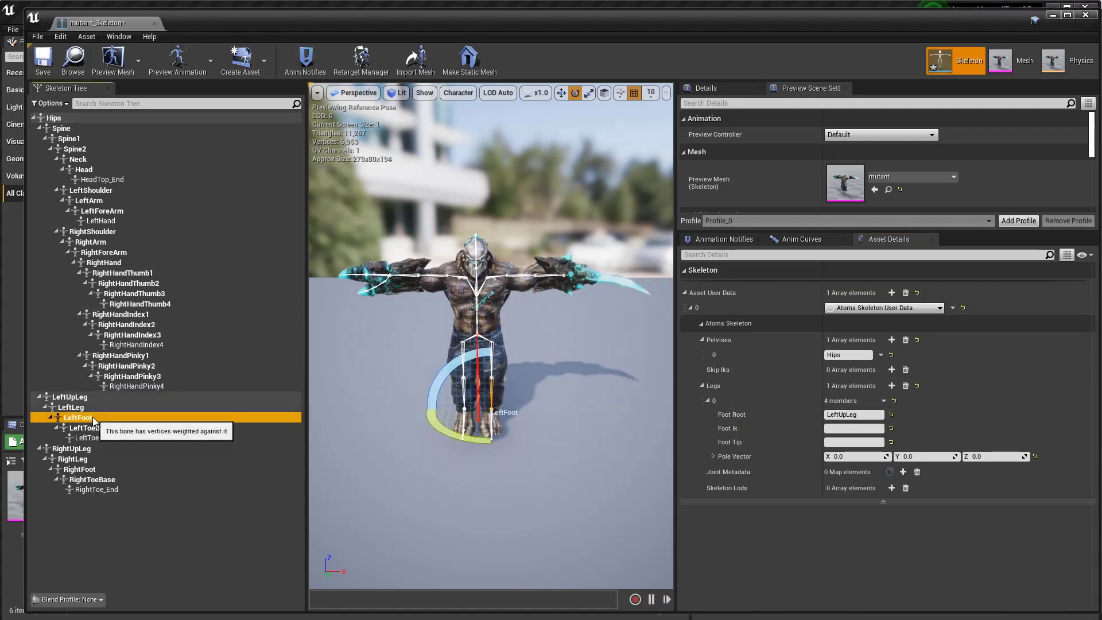
{"action": "left_click", "coordinate": [148, 432]}
{"action": "left_click", "coordinate": [878, 428]}
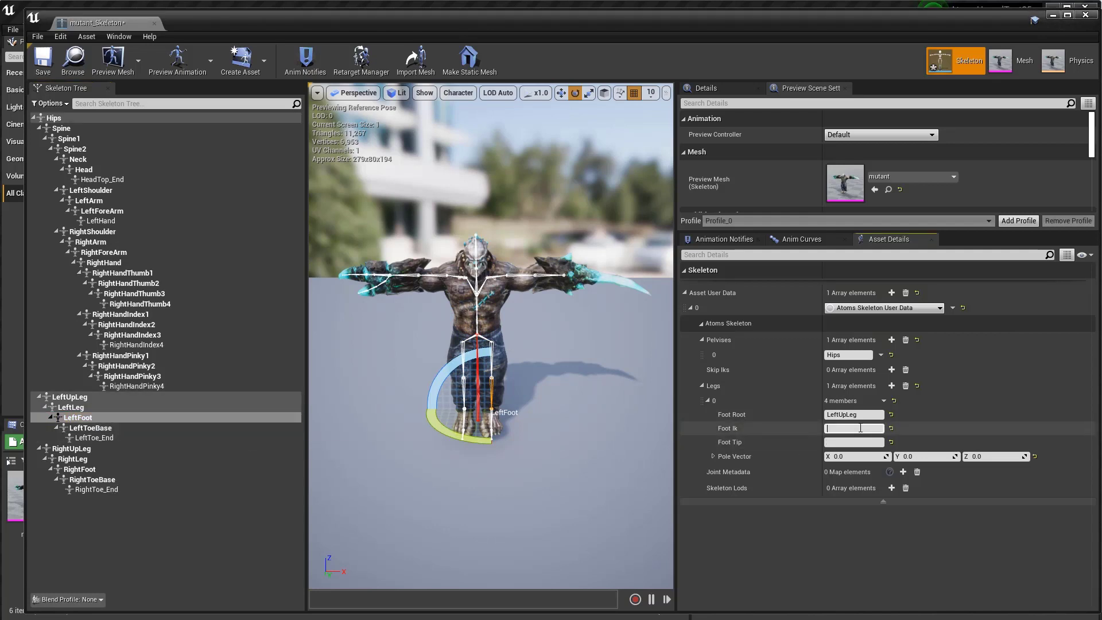
{"action": "key", "text": "ctrl+v"}
{"action": "right_click", "coordinate": [90, 428]}
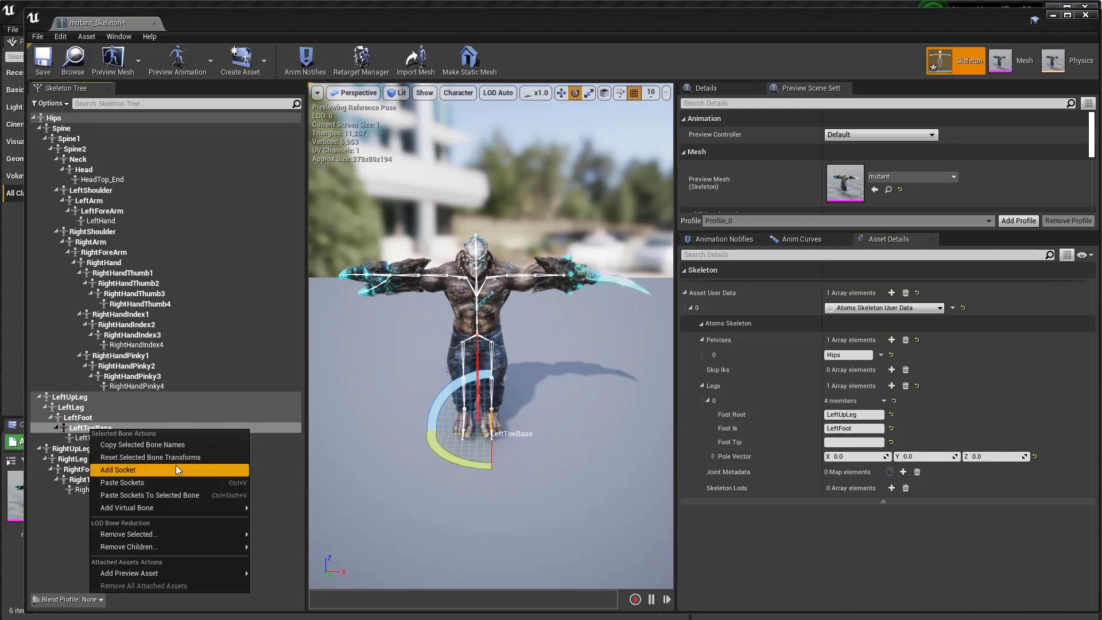
{"action": "left_click", "coordinate": [164, 445]}
{"action": "left_click", "coordinate": [854, 441]}
{"action": "key", "text": "ctrl+v"}
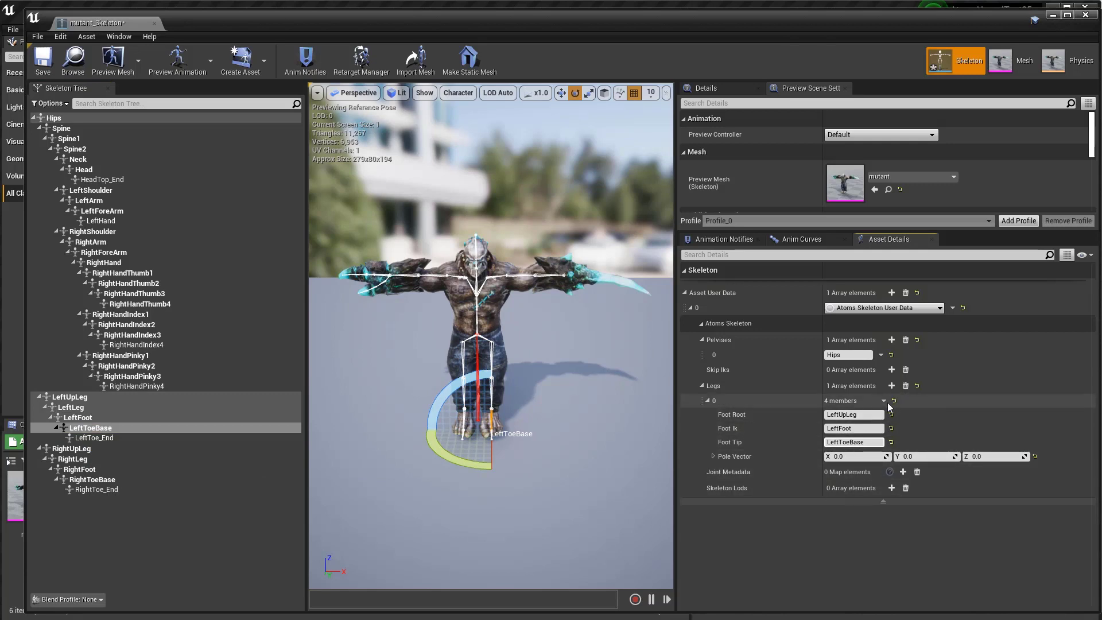
Step: Add a second Legs element and set its Foot Root to RightUpLeg
{"action": "left_click", "coordinate": [891, 386]}
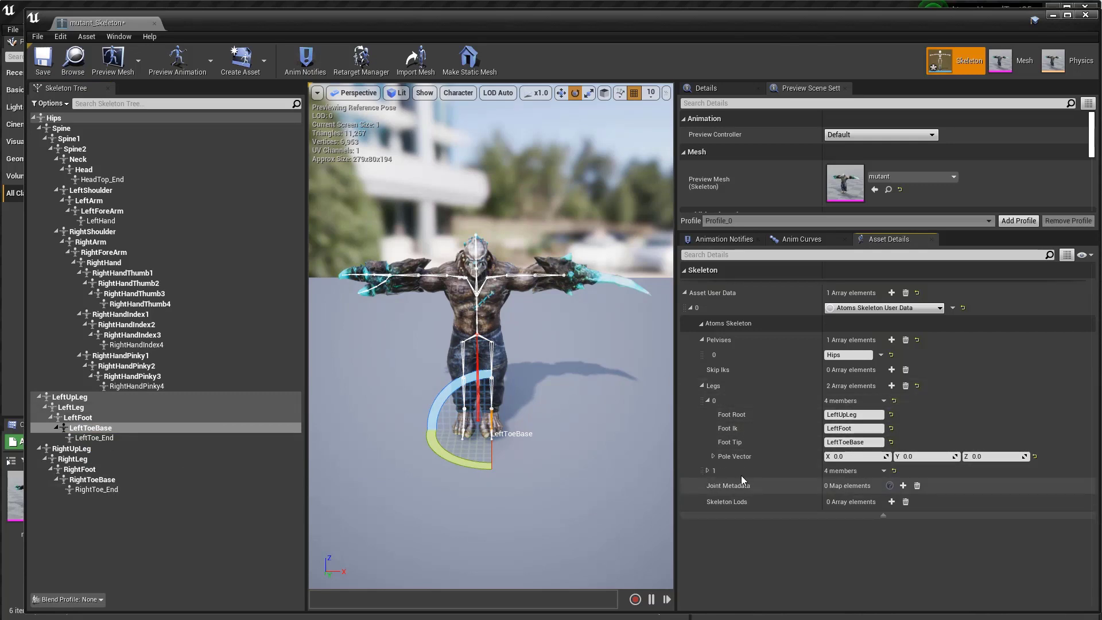
{"action": "left_click", "coordinate": [709, 470]}
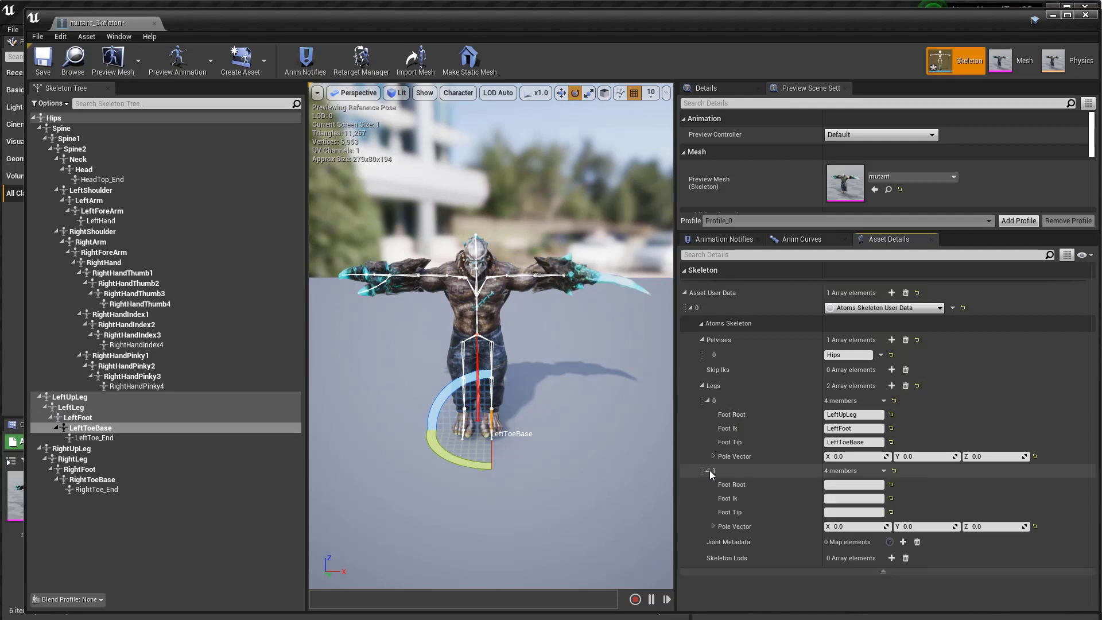
{"action": "left_click", "coordinate": [91, 448]}
{"action": "right_click", "coordinate": [92, 449]}
{"action": "left_click", "coordinate": [119, 460]}
{"action": "left_click", "coordinate": [837, 484]}
{"action": "key", "text": "ctrl+v"}
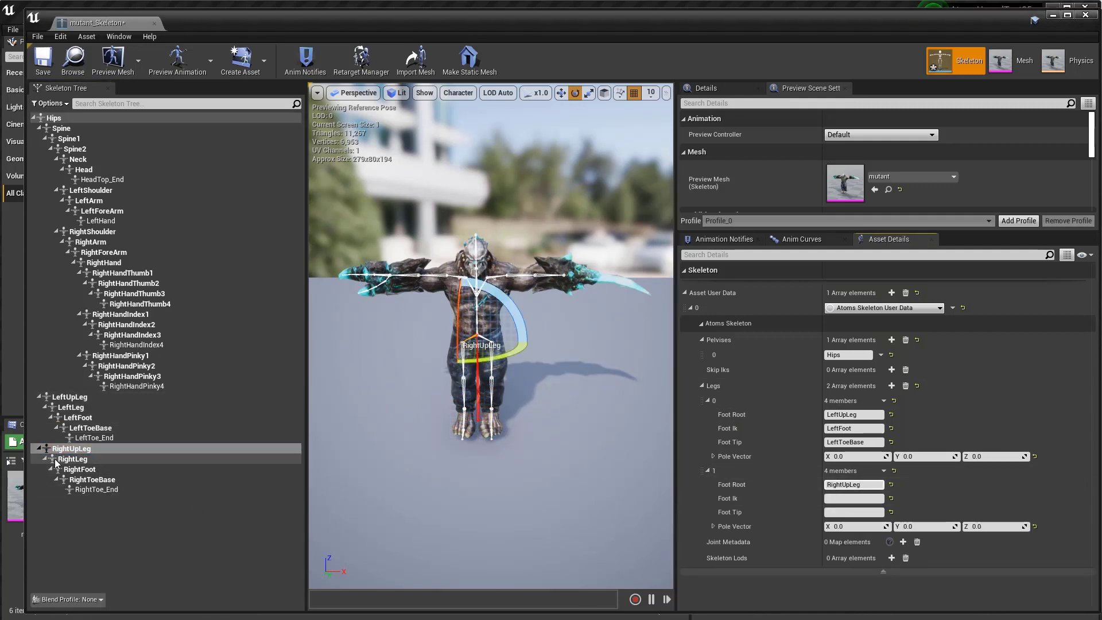
Step: Set the second leg's Foot Ik to RightFoot and its Foot Tip to RightToeBase
{"action": "right_click", "coordinate": [81, 469]}
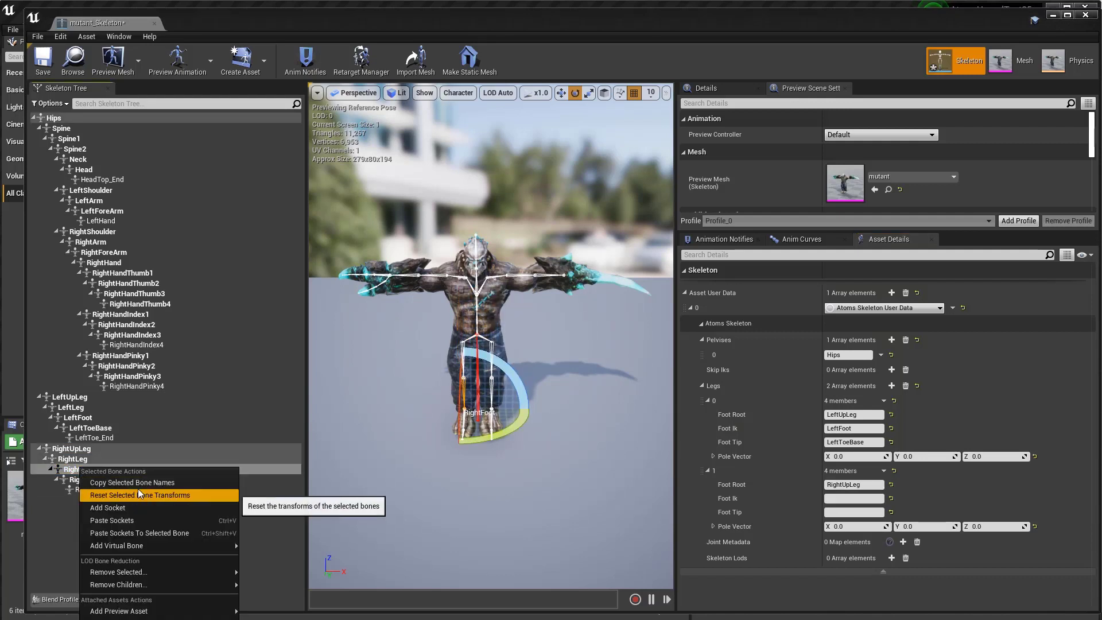
{"action": "left_click", "coordinate": [132, 482]}
{"action": "left_click", "coordinate": [845, 499]}
{"action": "key", "text": "Return"}
{"action": "left_click", "coordinate": [131, 479]}
{"action": "right_click", "coordinate": [129, 479]}
{"action": "left_click", "coordinate": [170, 494]}
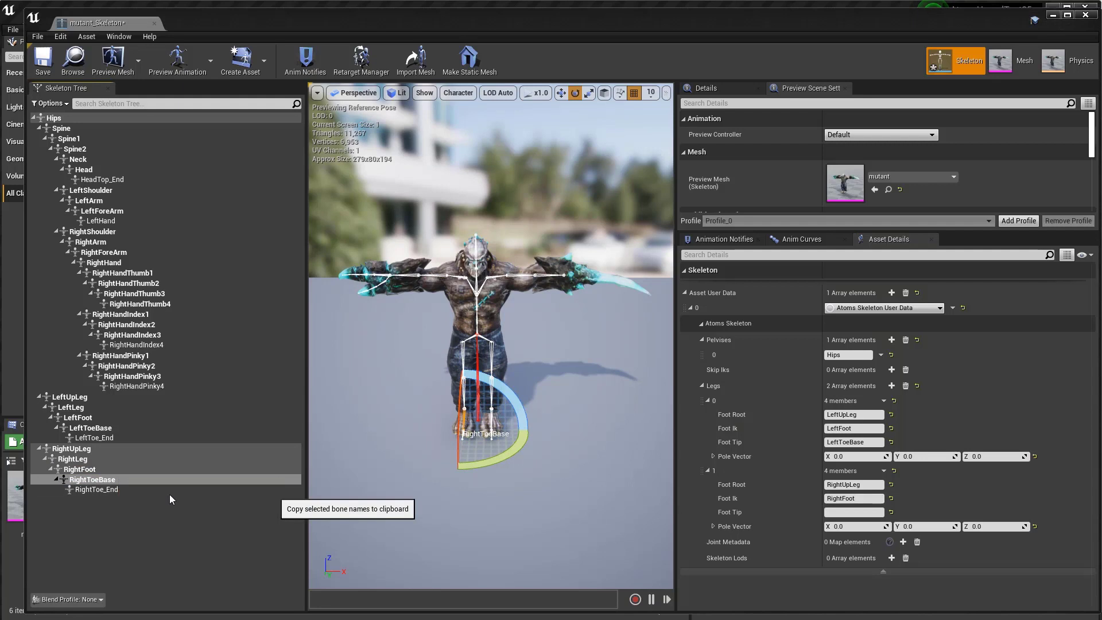
{"action": "left_click", "coordinate": [854, 512]}
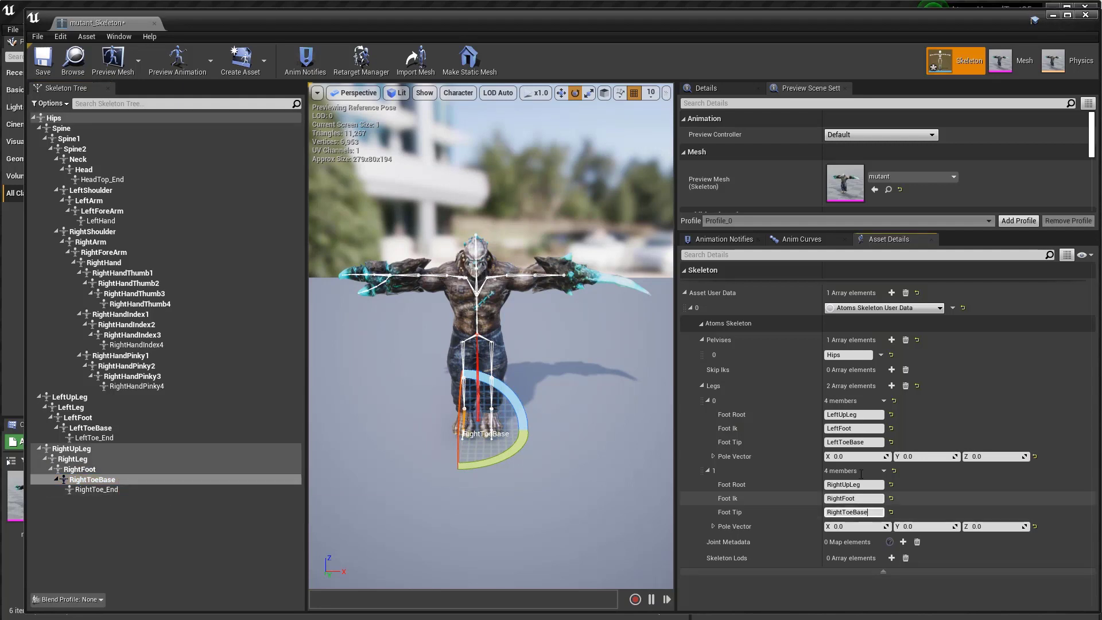
Step: Save the mutant_Skeleton asset and close its editor
{"action": "left_click", "coordinate": [44, 57]}
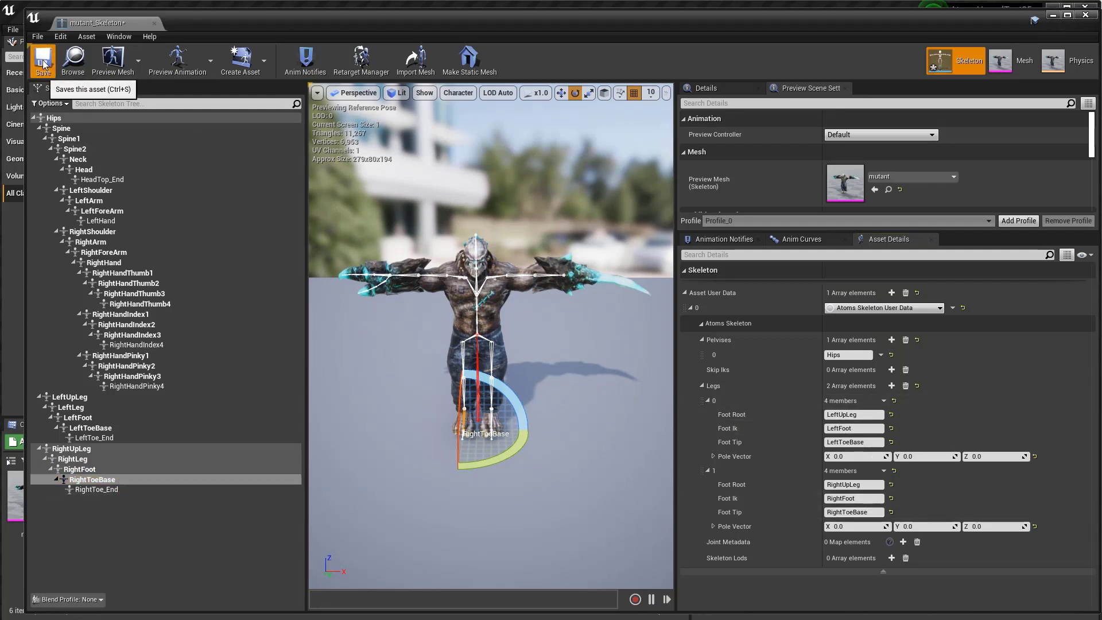
{"action": "left_click", "coordinate": [1085, 15]}
Step: Create an Atoms Agent Variation asset named ATV_mutant in the mutant content folder
{"action": "right_click", "coordinate": [431, 516]}
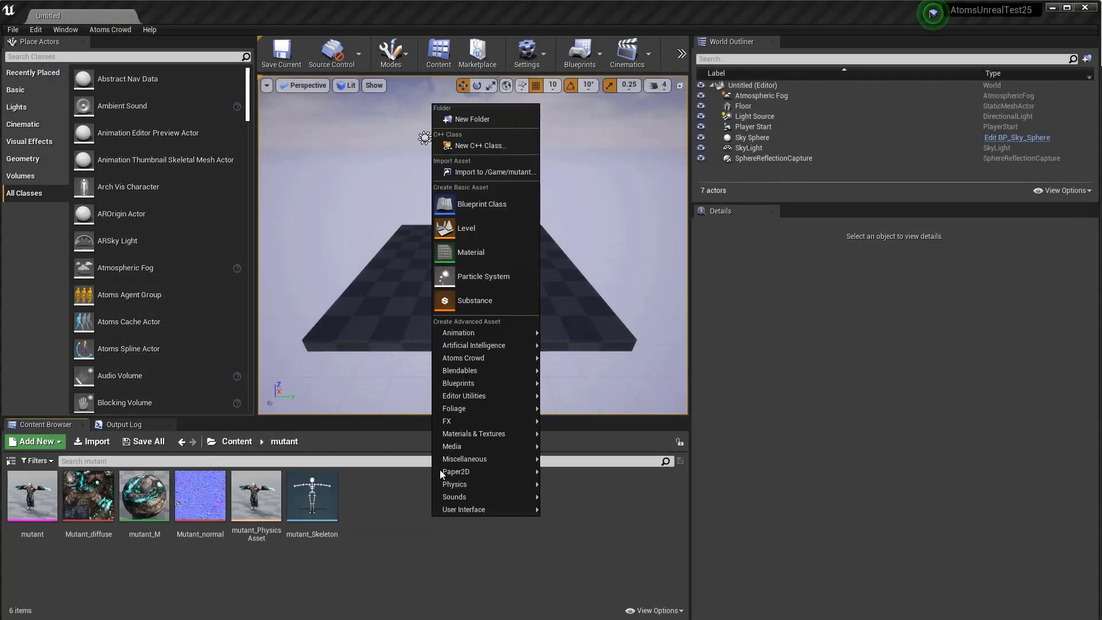
{"action": "mouse_move", "coordinate": [510, 358]}
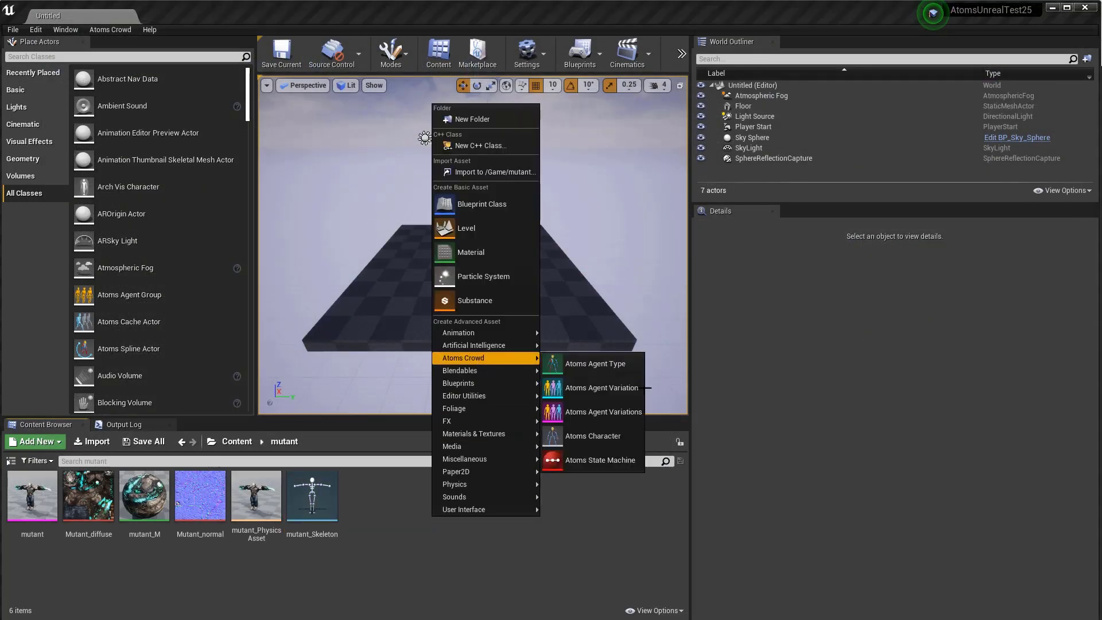
{"action": "left_click", "coordinate": [617, 394]}
{"action": "type", "text": "ATC"}
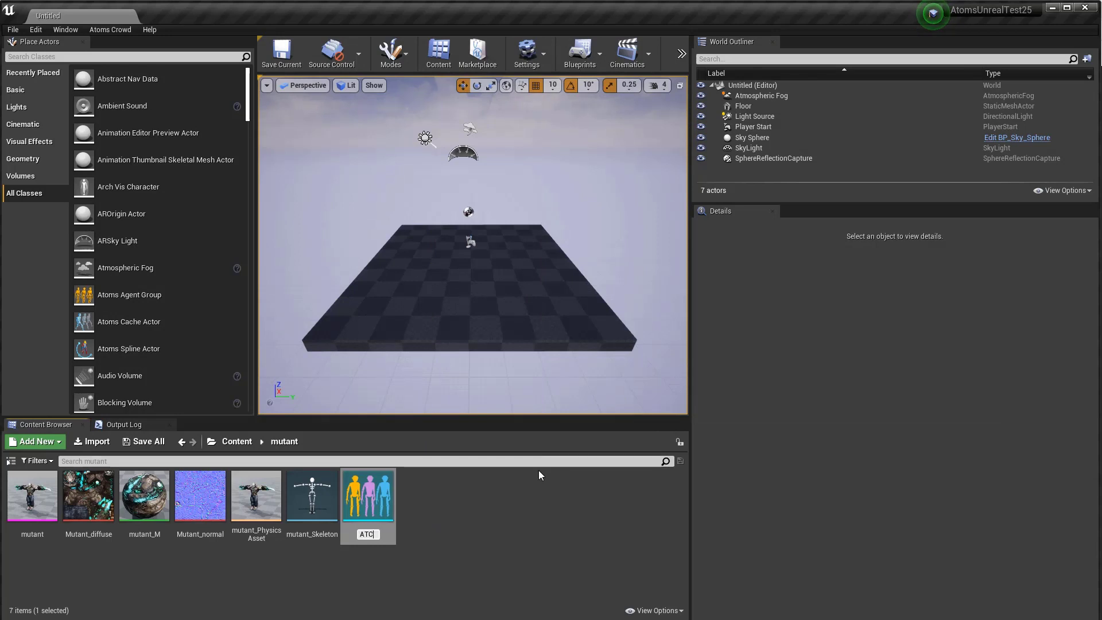
{"action": "key", "text": "BackSpace"}
{"action": "type", "text": "V_mutant"}
{"action": "key", "text": "Return"}
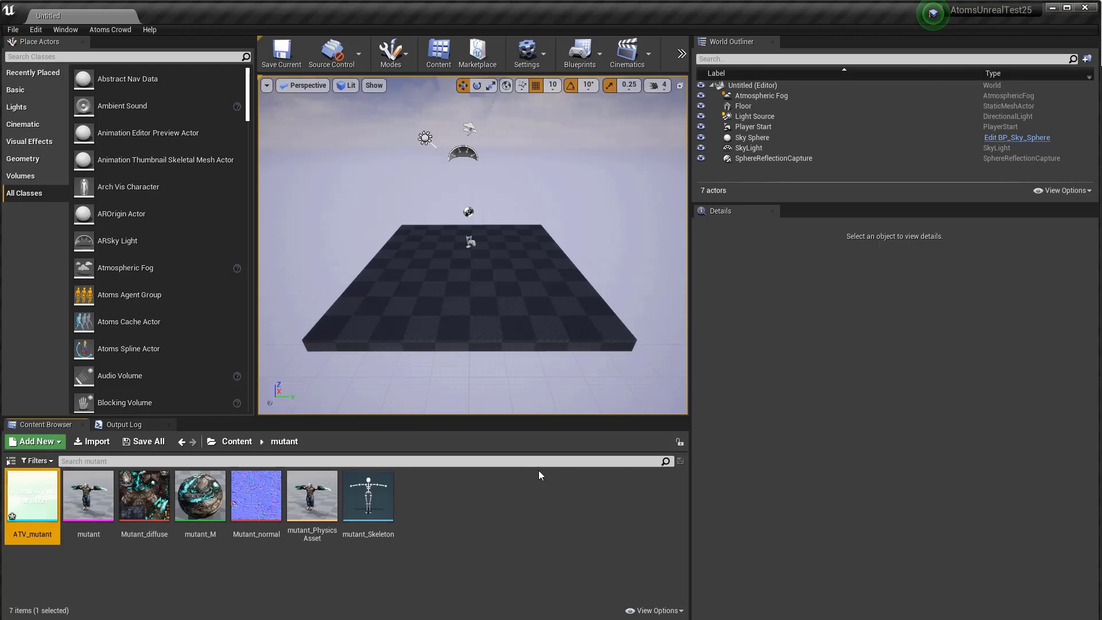
Step: Add the mutant skeletal mesh to ATV_mutant's Skeletal Meshes array, then save and close the asset
{"action": "double_click", "coordinate": [33, 504]}
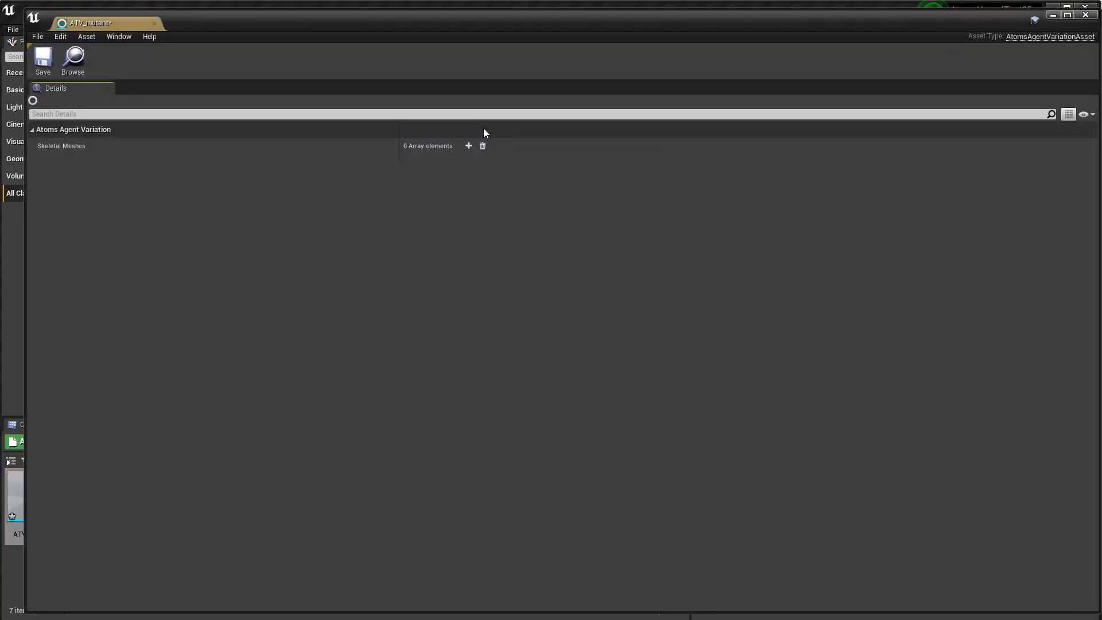
{"action": "left_click", "coordinate": [472, 166]}
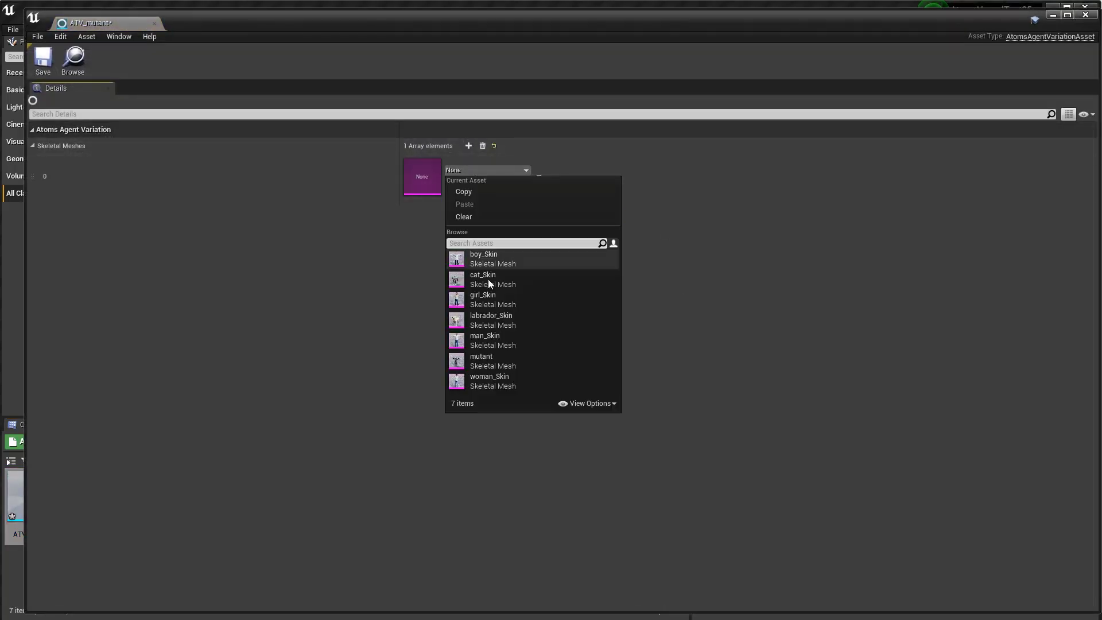
{"action": "left_click", "coordinate": [520, 362]}
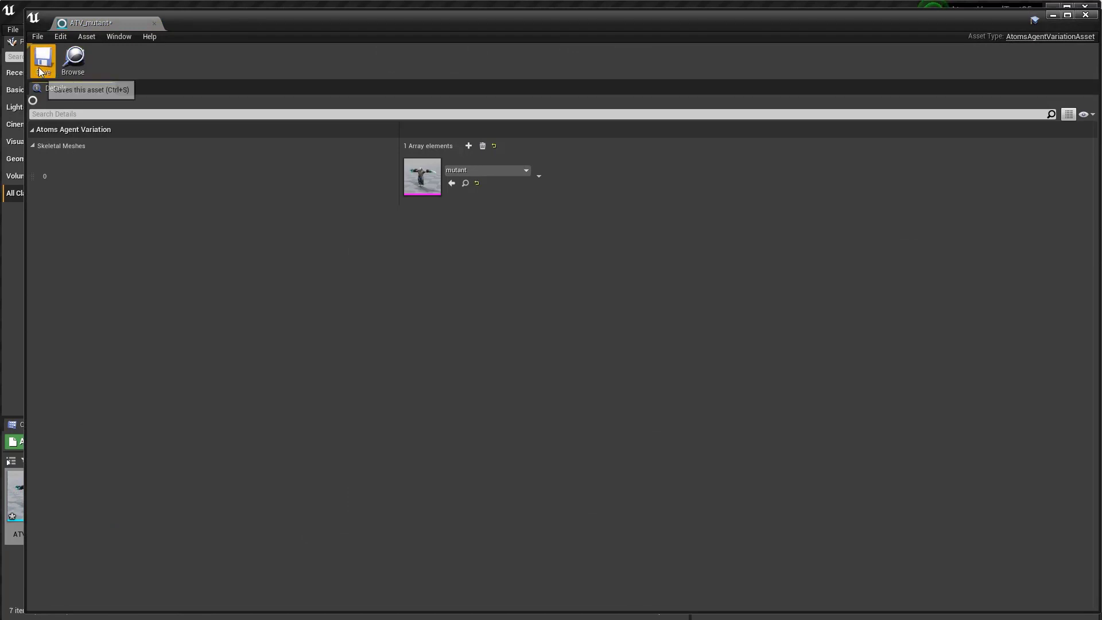
{"action": "left_click", "coordinate": [43, 58]}
{"action": "left_click", "coordinate": [1083, 16]}
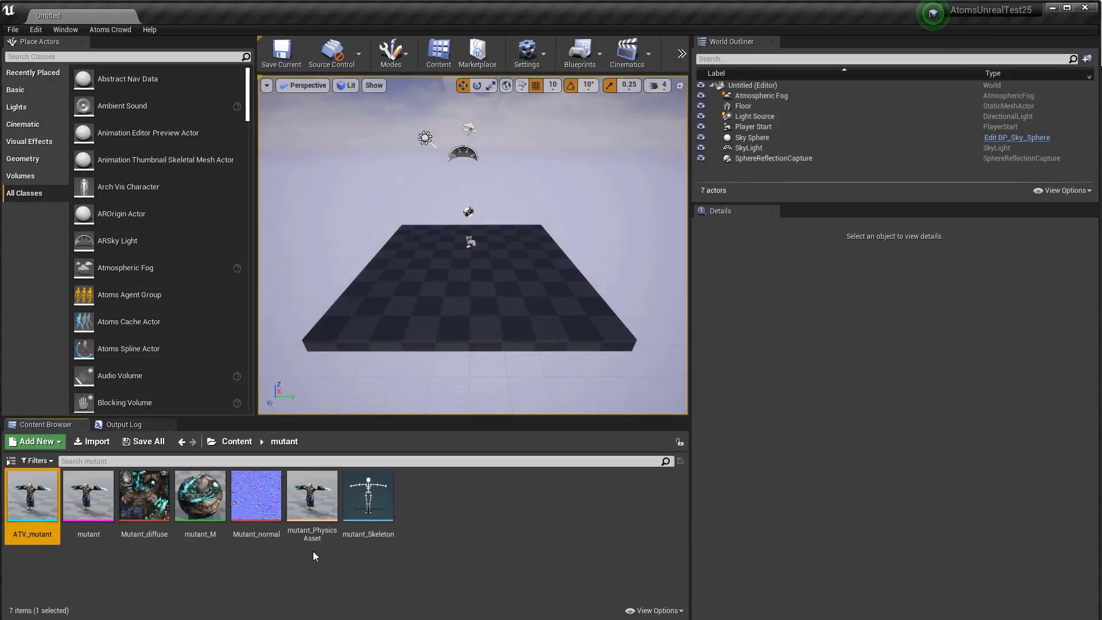
Step: Create an Atoms Agent Type asset named AT_mutant in the mutant folder
{"action": "right_click", "coordinate": [449, 537]}
{"action": "mouse_move", "coordinate": [514, 379]}
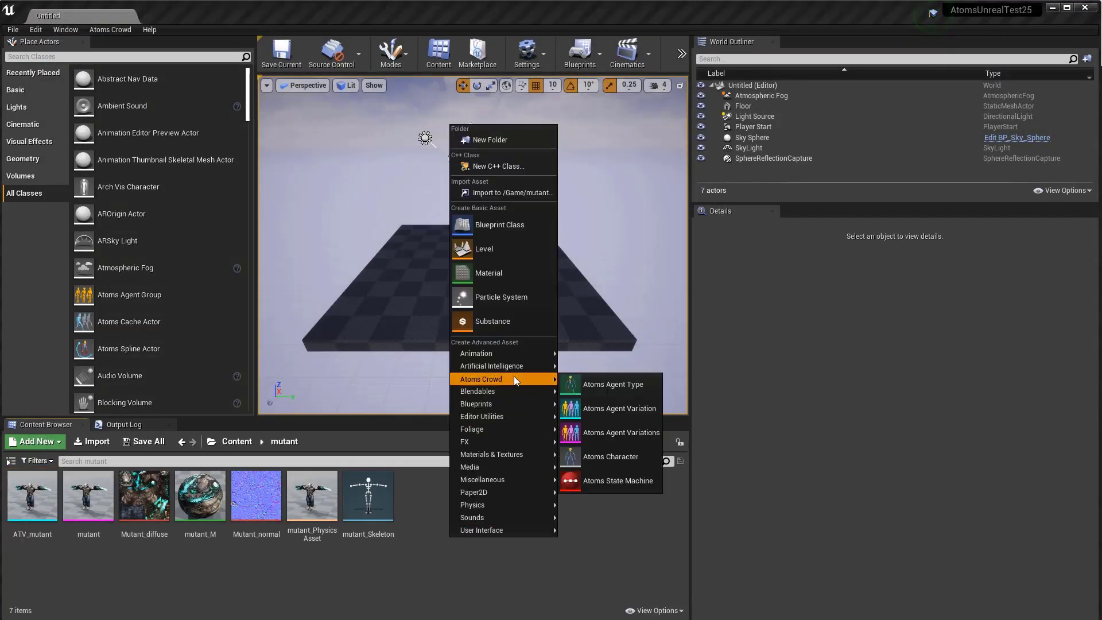
{"action": "left_click", "coordinate": [634, 384]}
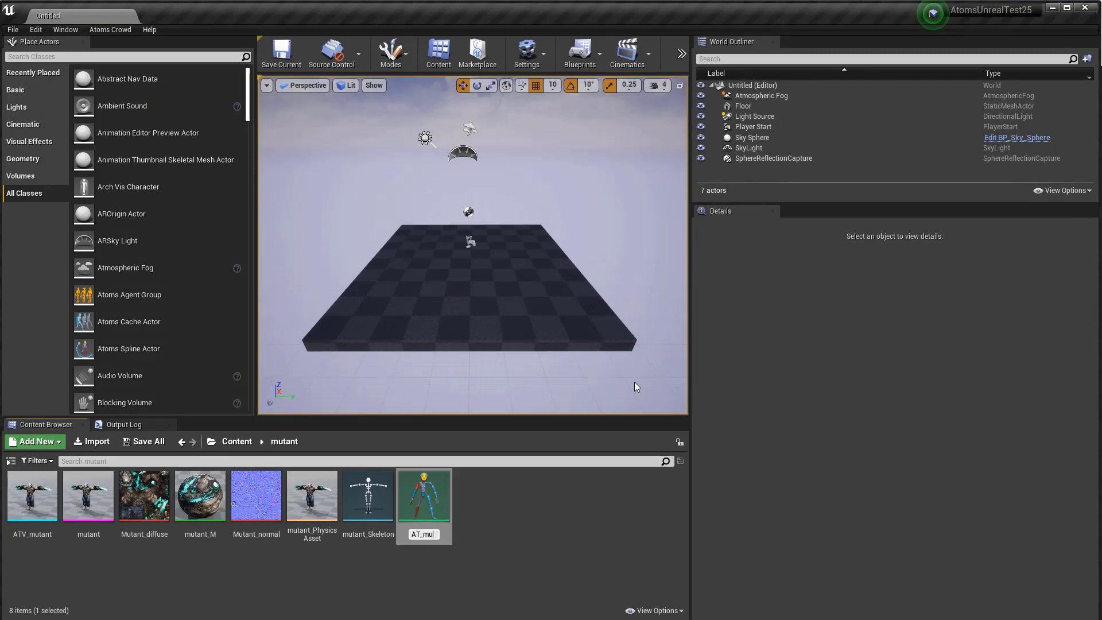
{"action": "key", "text": "Return"}
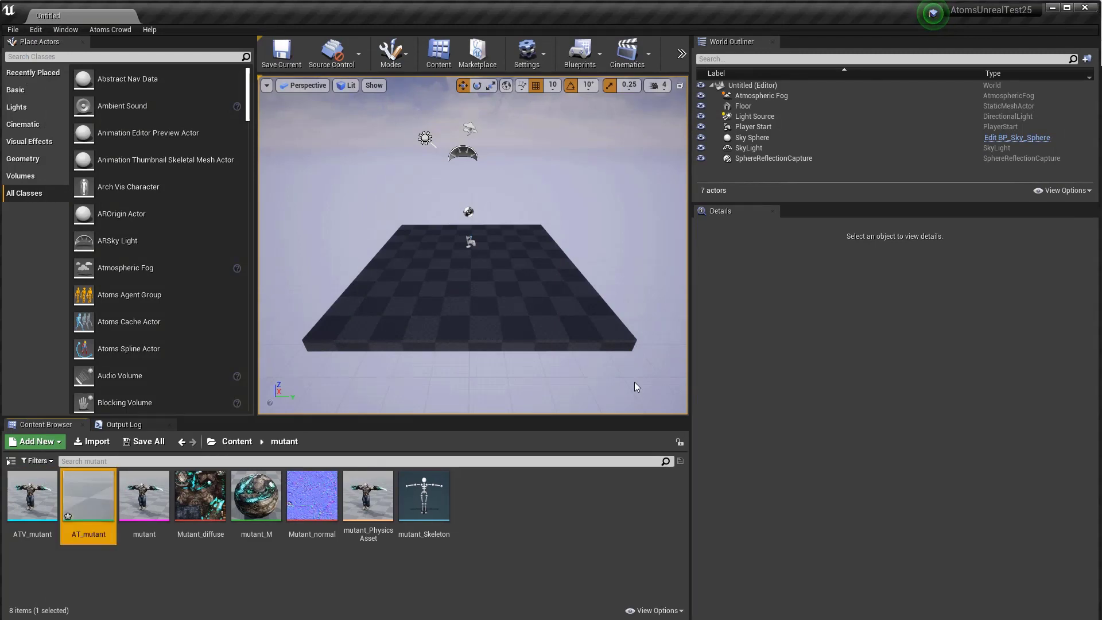
Step: In AT_mutant, set the Skin Asset to ATV_mutant and the Skeleton Asset to mutant_Skeleton
{"action": "double_click", "coordinate": [100, 495]}
{"action": "left_click", "coordinate": [505, 168]}
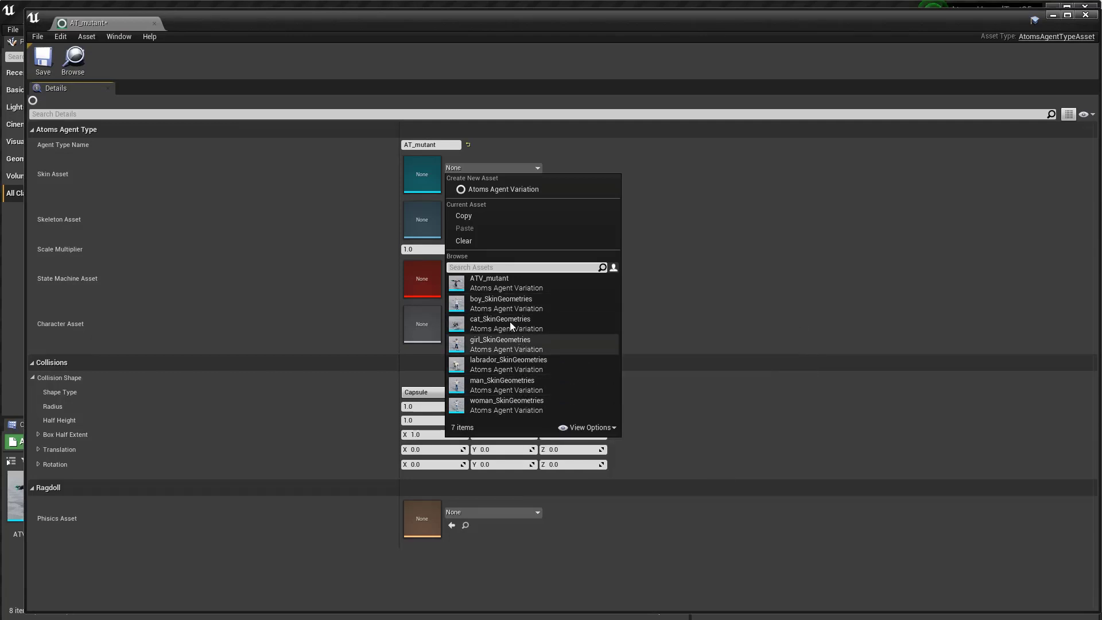
{"action": "left_click", "coordinate": [501, 284]}
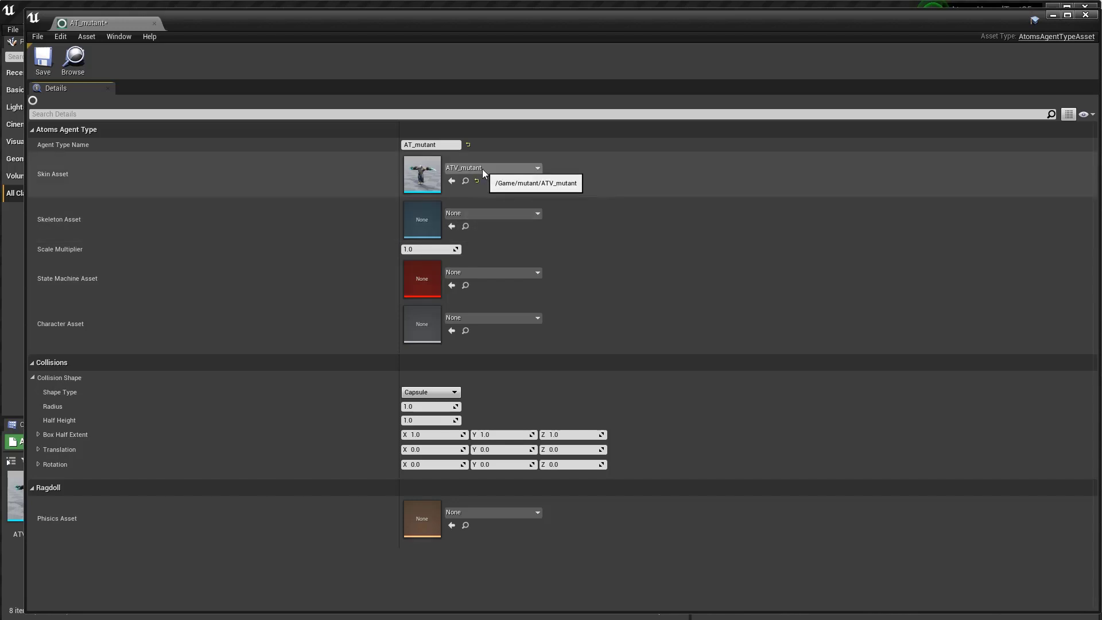
{"action": "left_click", "coordinate": [488, 214]}
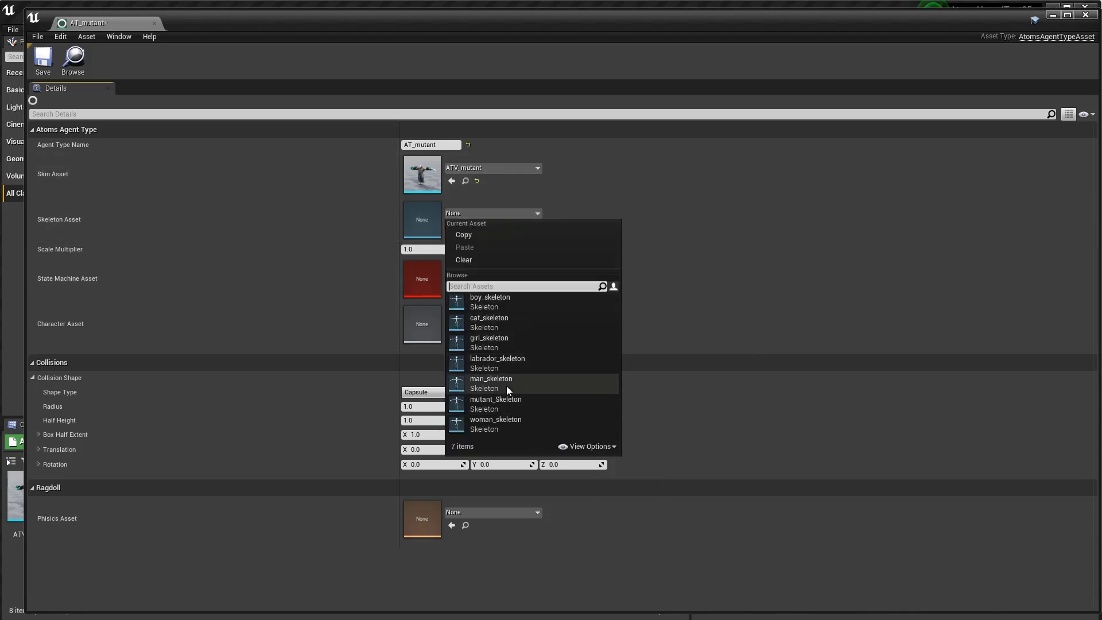
{"action": "left_click", "coordinate": [497, 404]}
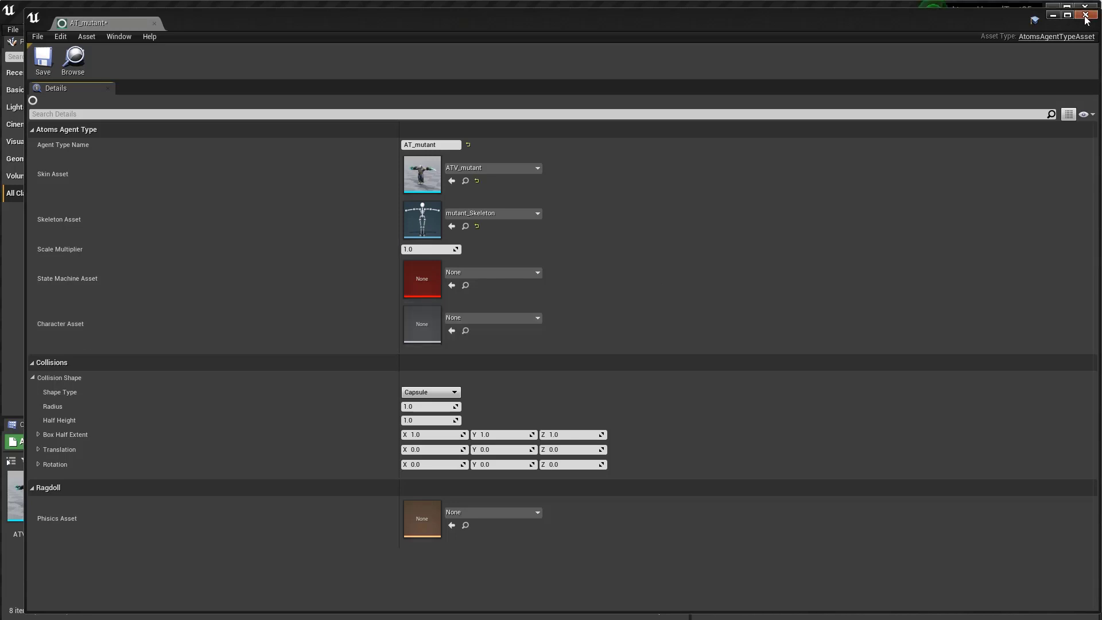
Step: Save the AT_mutant agent type and close its editor
{"action": "left_click", "coordinate": [43, 60]}
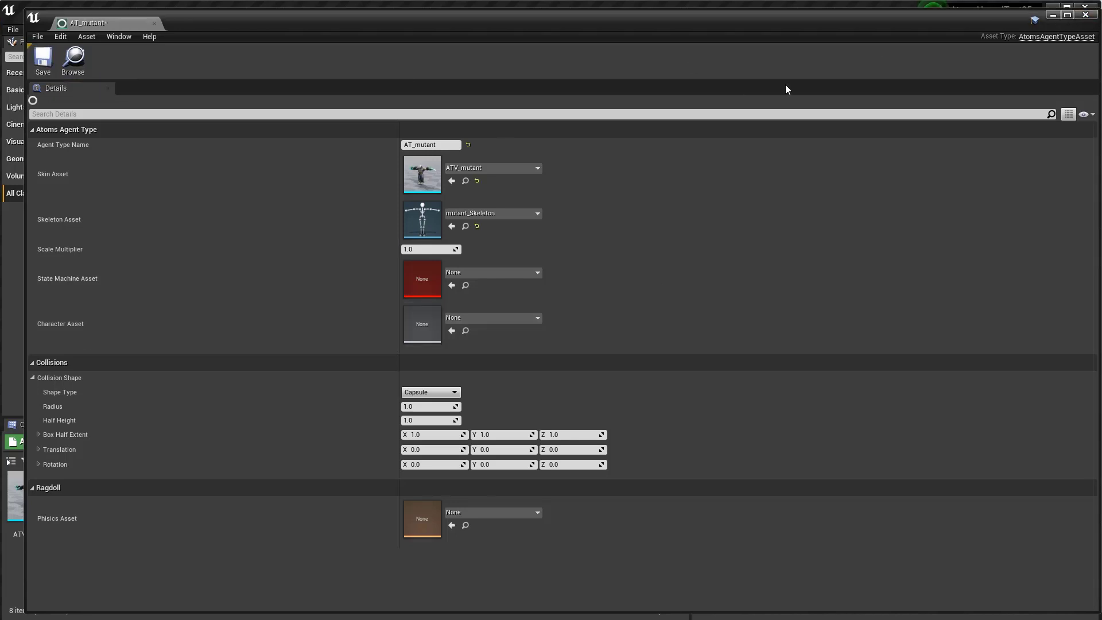
{"action": "left_click", "coordinate": [43, 58]}
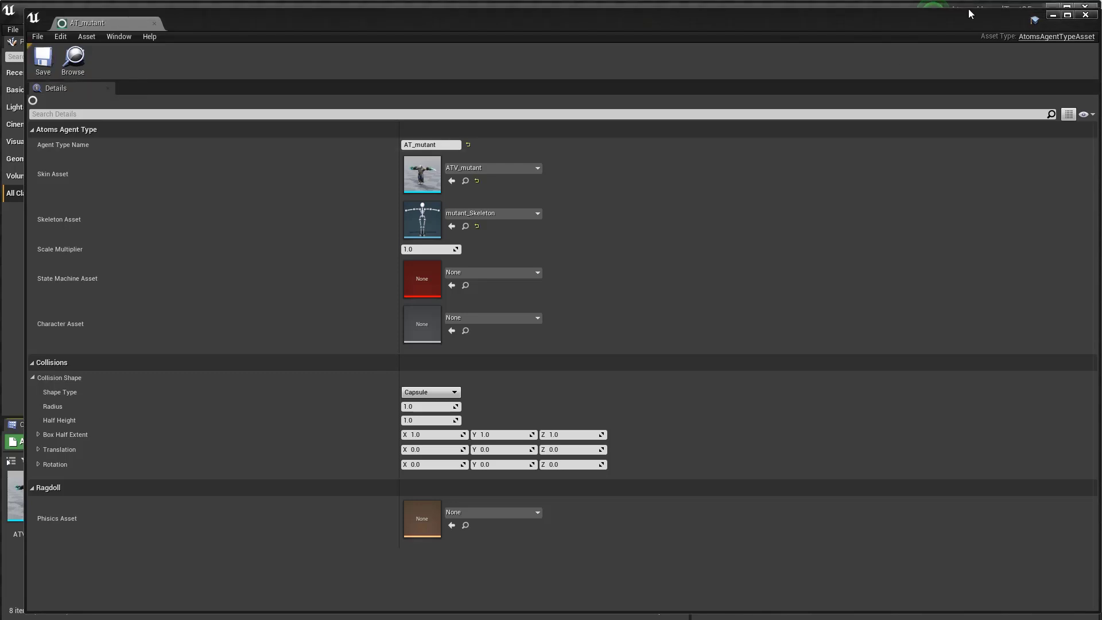
{"action": "left_click", "coordinate": [1090, 18]}
Step: Create an Atoms Character asset in the mutant folder and name it ATC_mutant
{"action": "right_click", "coordinate": [507, 519]}
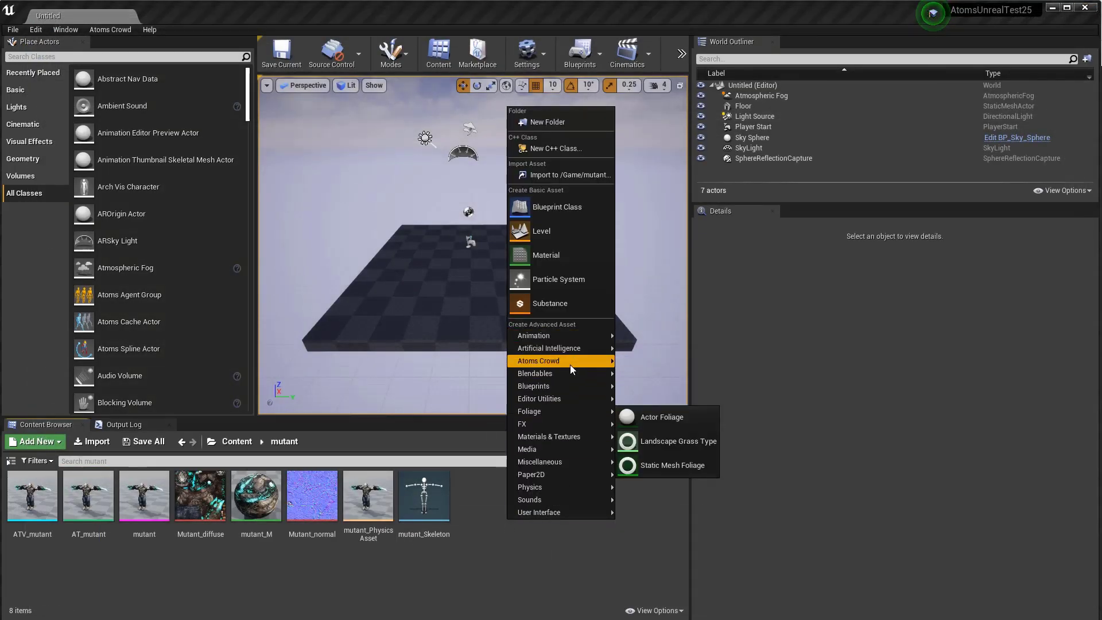
{"action": "mouse_move", "coordinate": [598, 363]}
{"action": "left_click", "coordinate": [668, 439]}
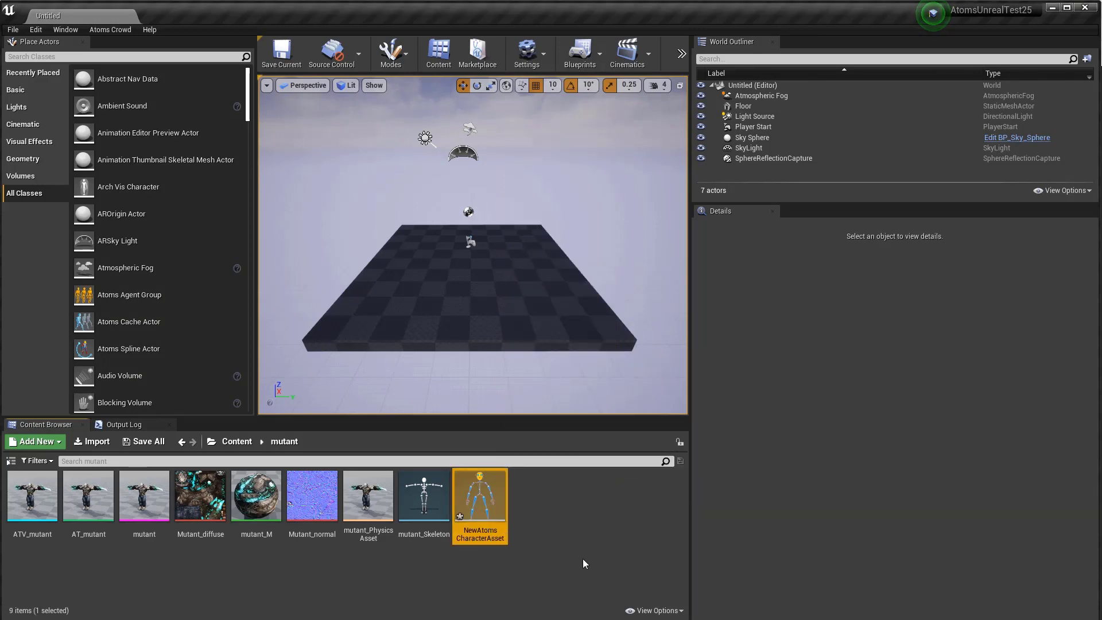
{"action": "left_click", "coordinate": [490, 534]}
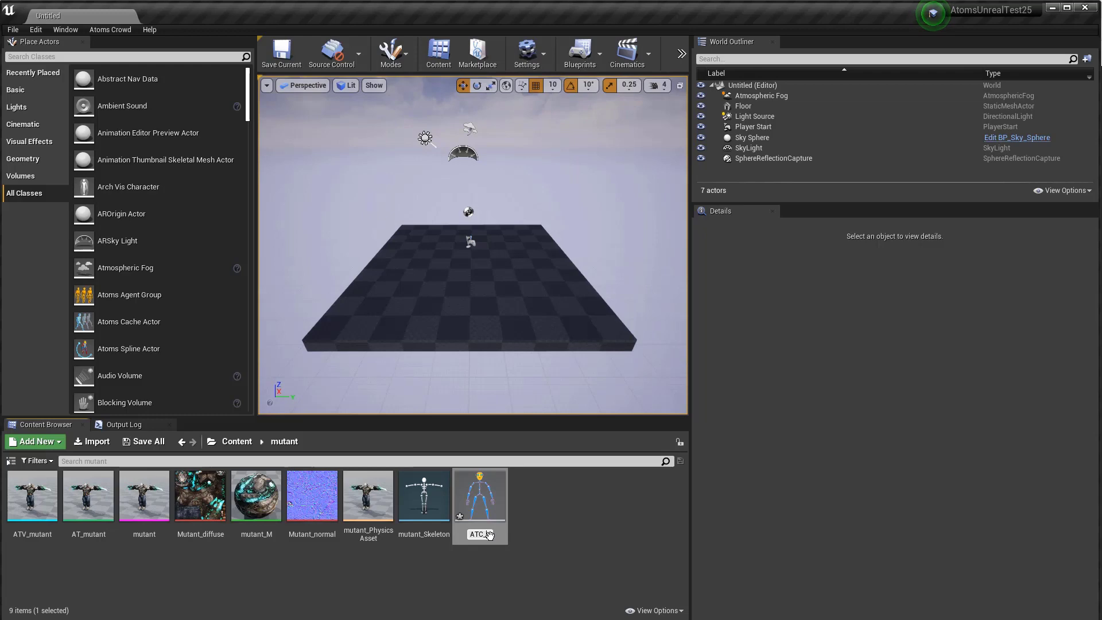
{"action": "key", "text": "Return"}
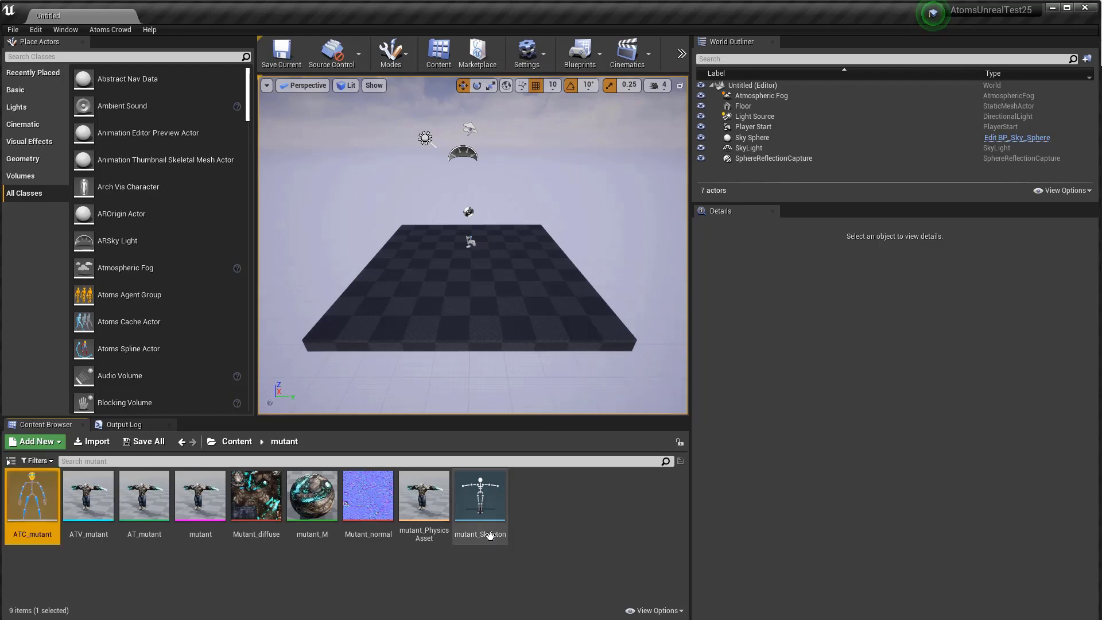
Step: Open ATC_mutant, examine the settings of a trial Chains element, then clear the array and close the asset
{"action": "double_click", "coordinate": [32, 494]}
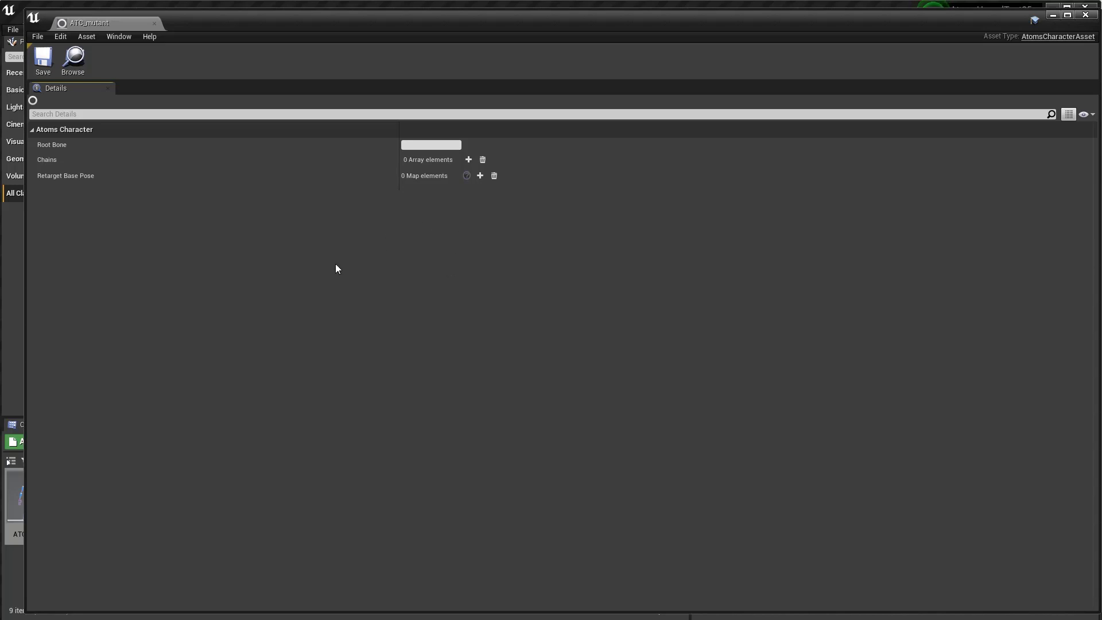
{"action": "left_click", "coordinate": [468, 159]}
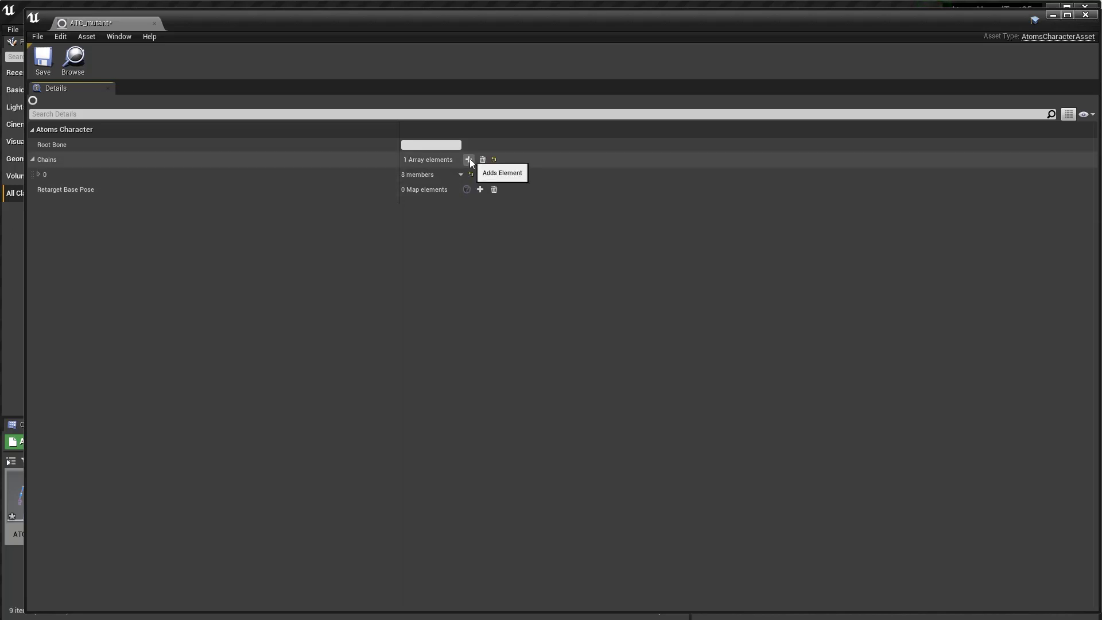
{"action": "left_click", "coordinate": [38, 174]}
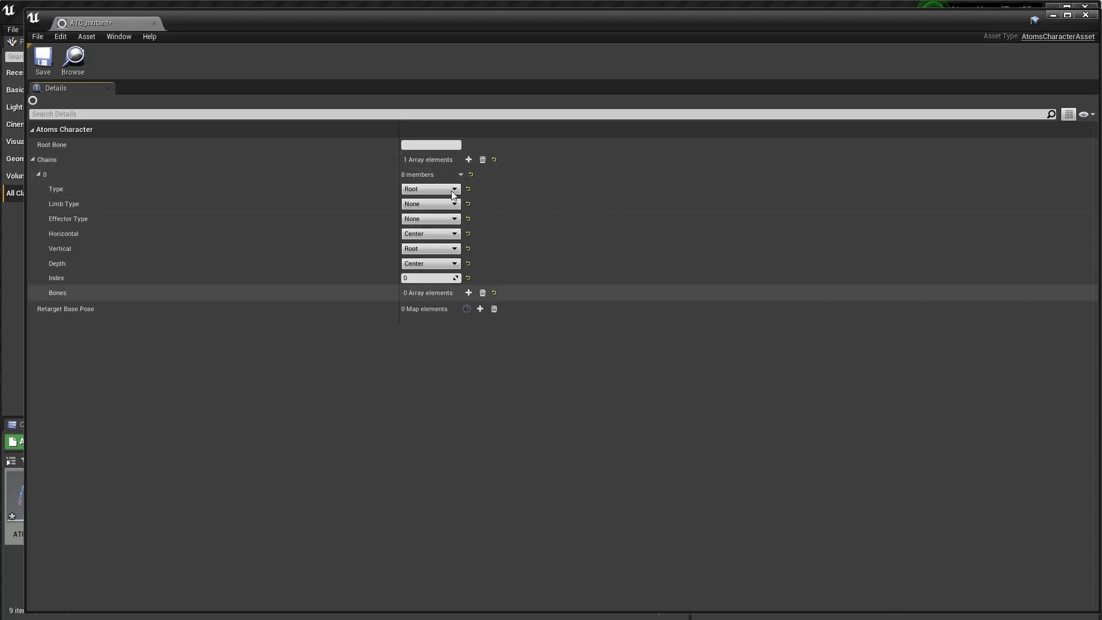
{"action": "left_click", "coordinate": [482, 160]}
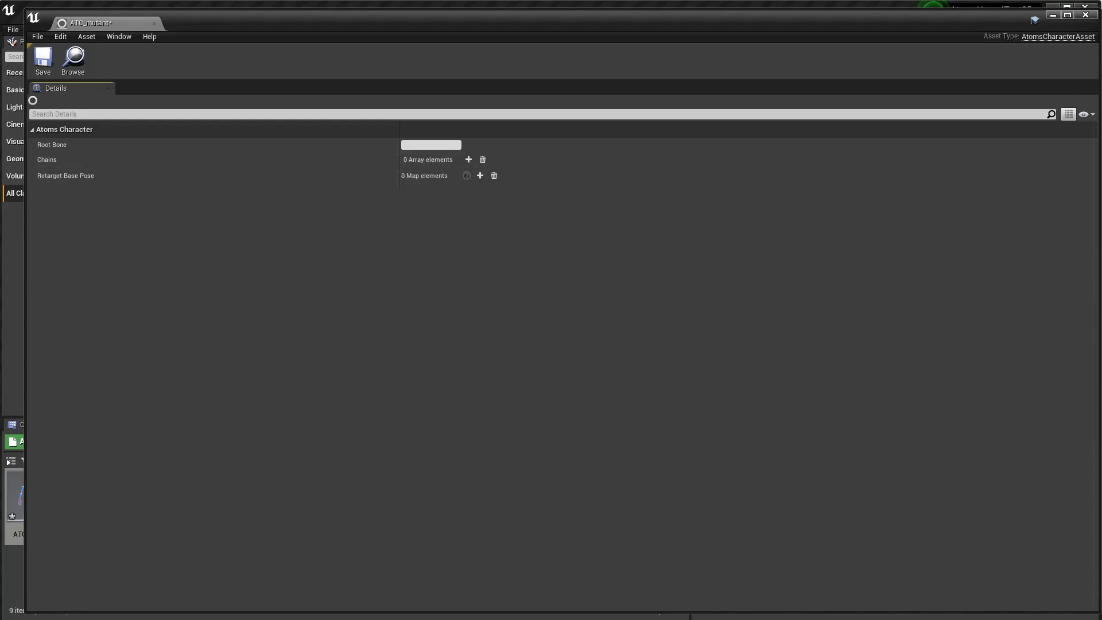
{"action": "left_click", "coordinate": [1086, 16]}
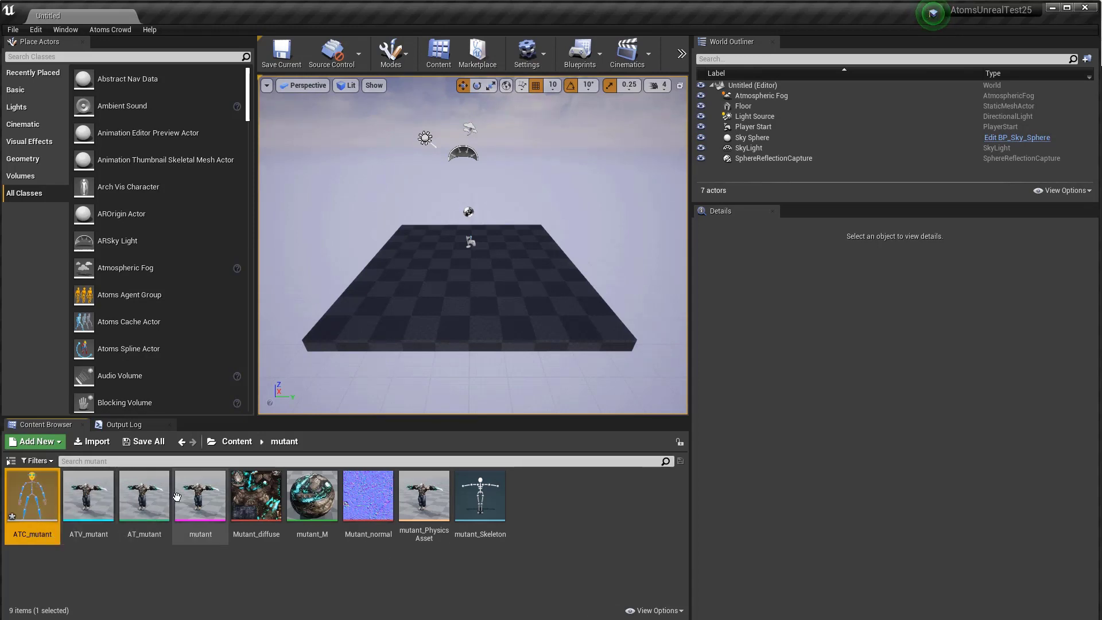
Step: Open mutant_Skeleton's Retarget Manager and select the Humanoid rig for the skeleton
{"action": "double_click", "coordinate": [479, 497]}
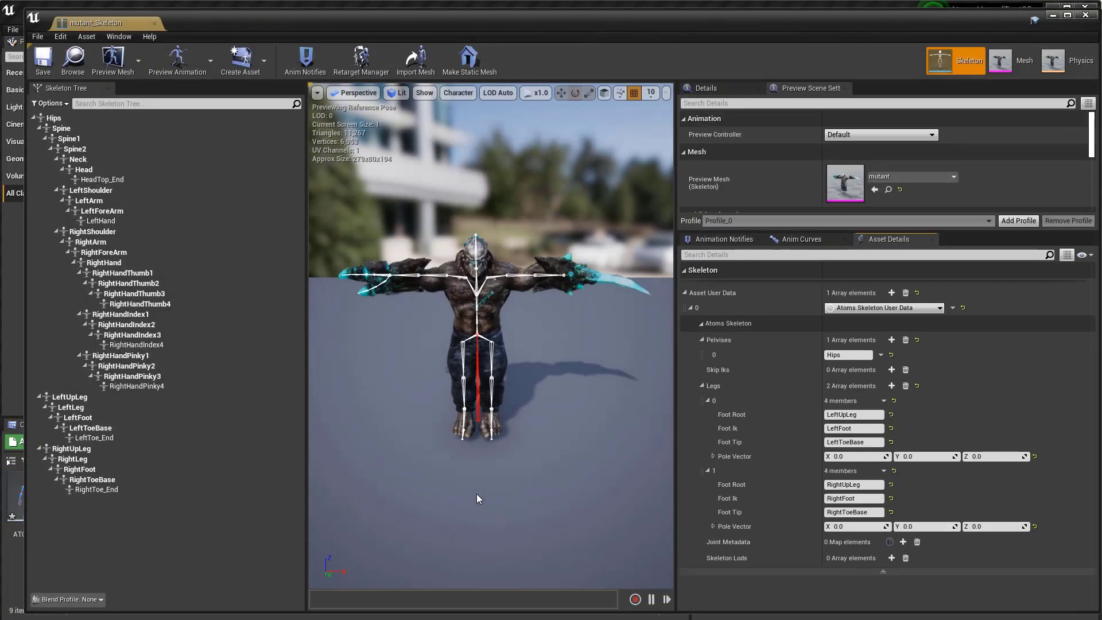
{"action": "left_click_drag", "start_coordinate": [304, 188], "coordinate": [188, 196]}
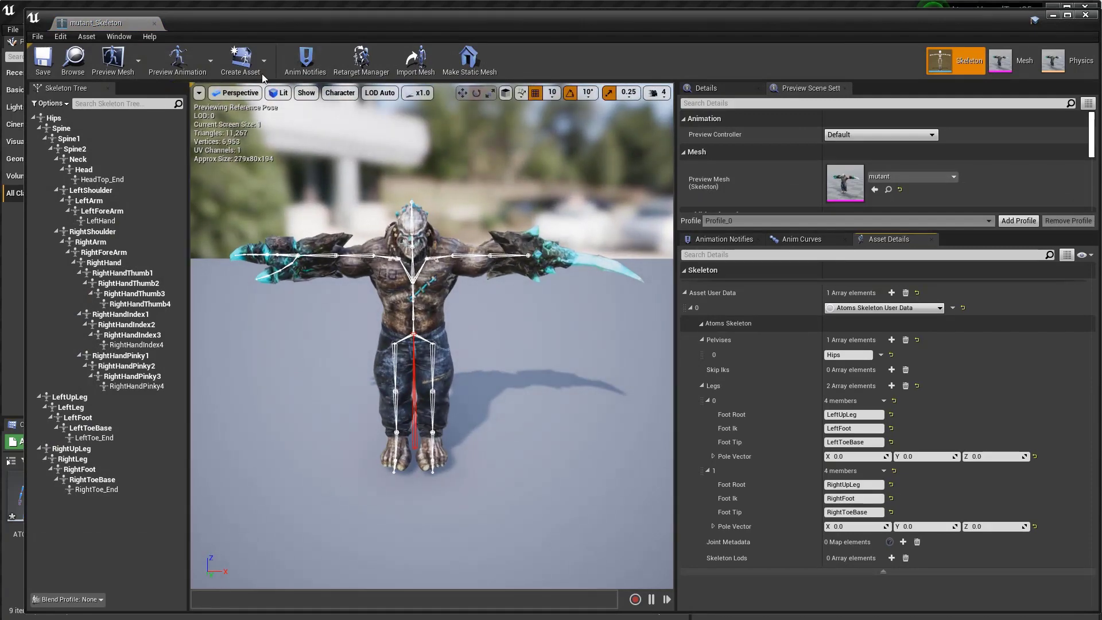
{"action": "left_click", "coordinate": [361, 62]}
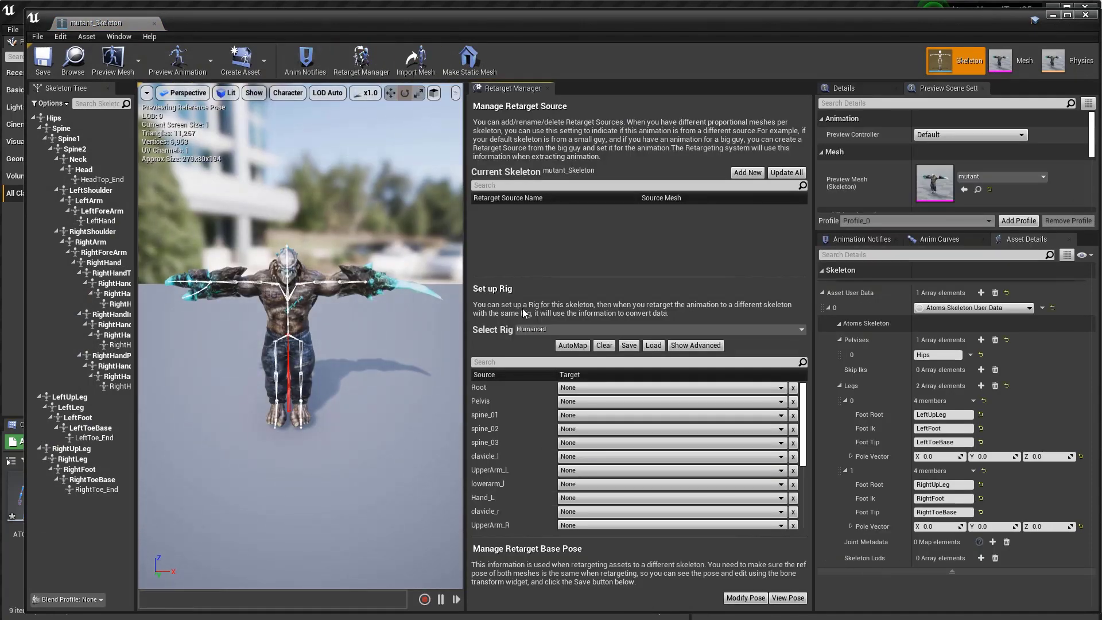
{"action": "left_click", "coordinate": [529, 328]}
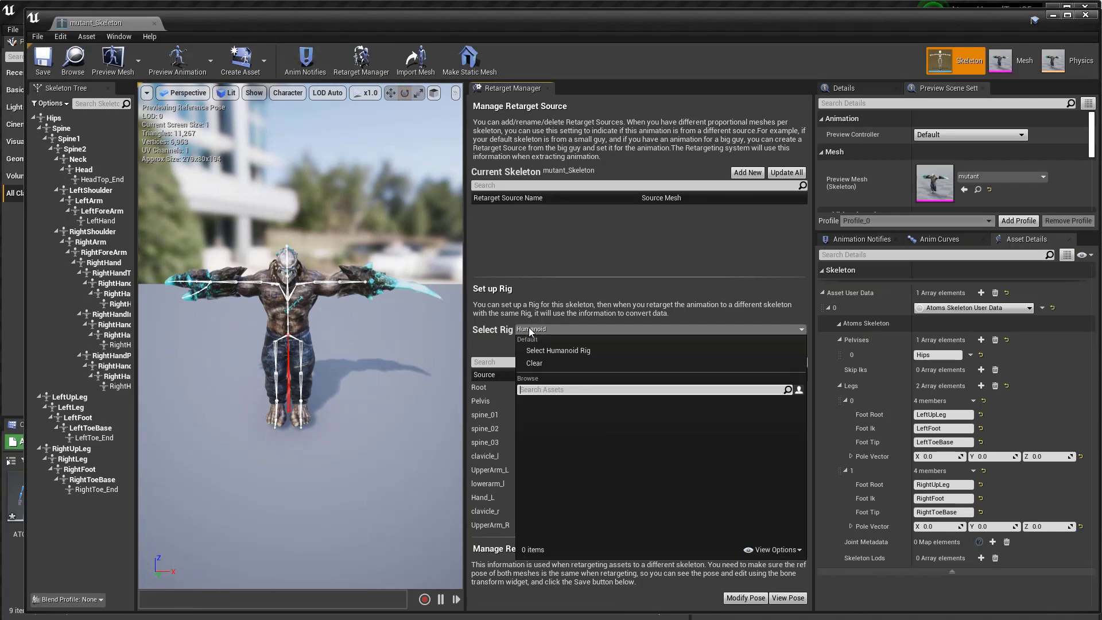
{"action": "left_click", "coordinate": [558, 350]}
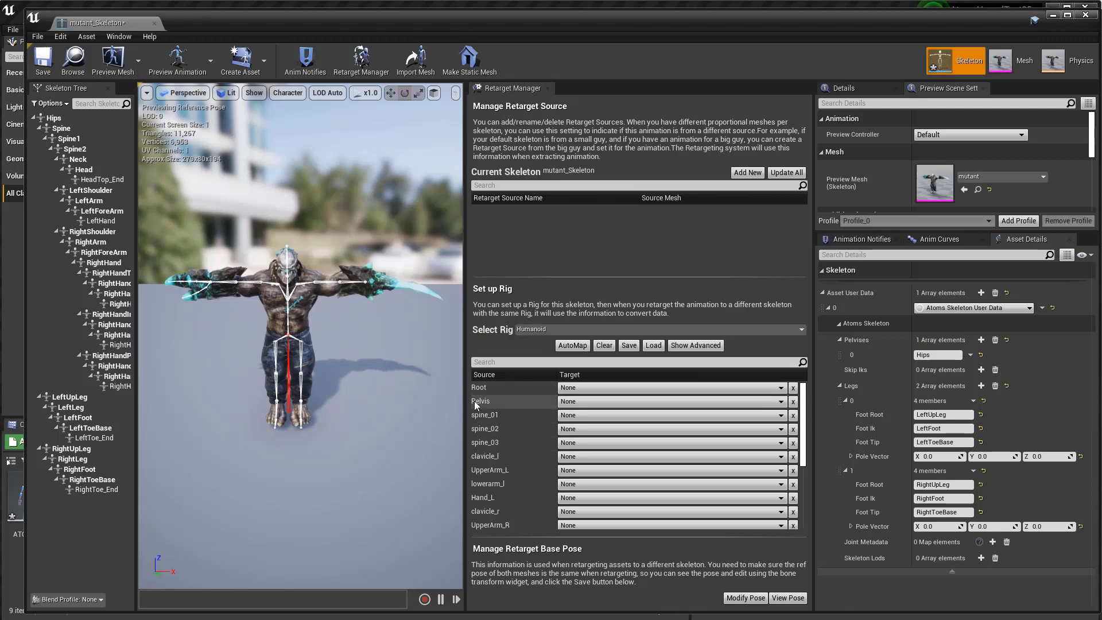
Step: Widen the Skeleton Tree so the full bone names are readable, and map the Humanoid rig's Pelvis to the Hips bone
{"action": "left_click_drag", "start_coordinate": [137, 207], "coordinate": [167, 207]}
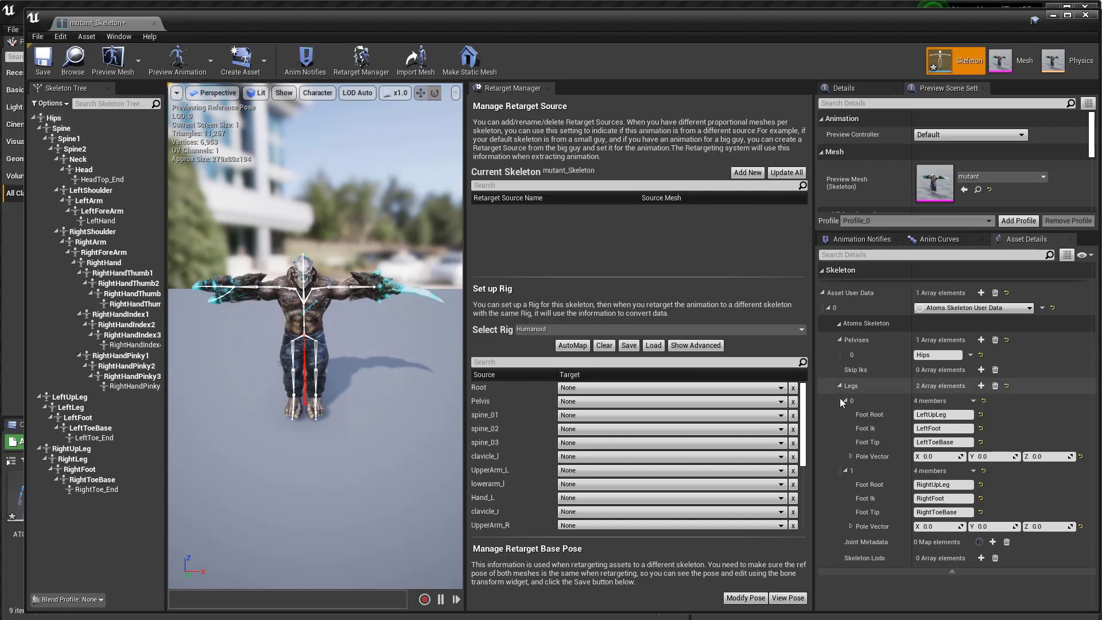
{"action": "left_click", "coordinate": [580, 401]}
{"action": "left_click", "coordinate": [581, 401]}
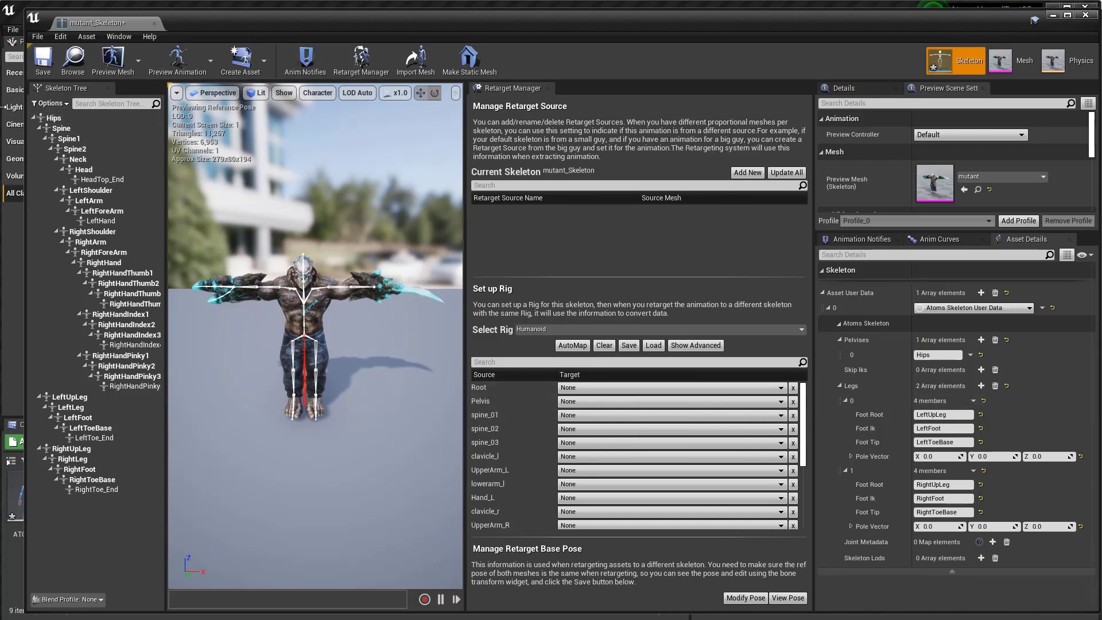
{"action": "right_click", "coordinate": [52, 122]}
{"action": "left_click", "coordinate": [86, 143]}
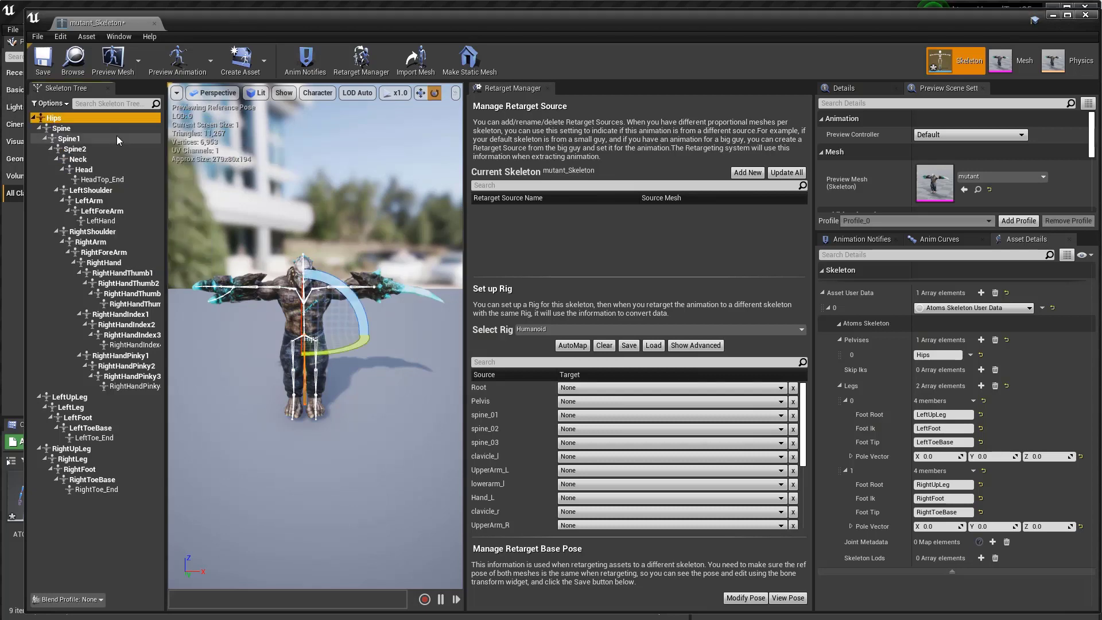
{"action": "left_click", "coordinate": [577, 401]}
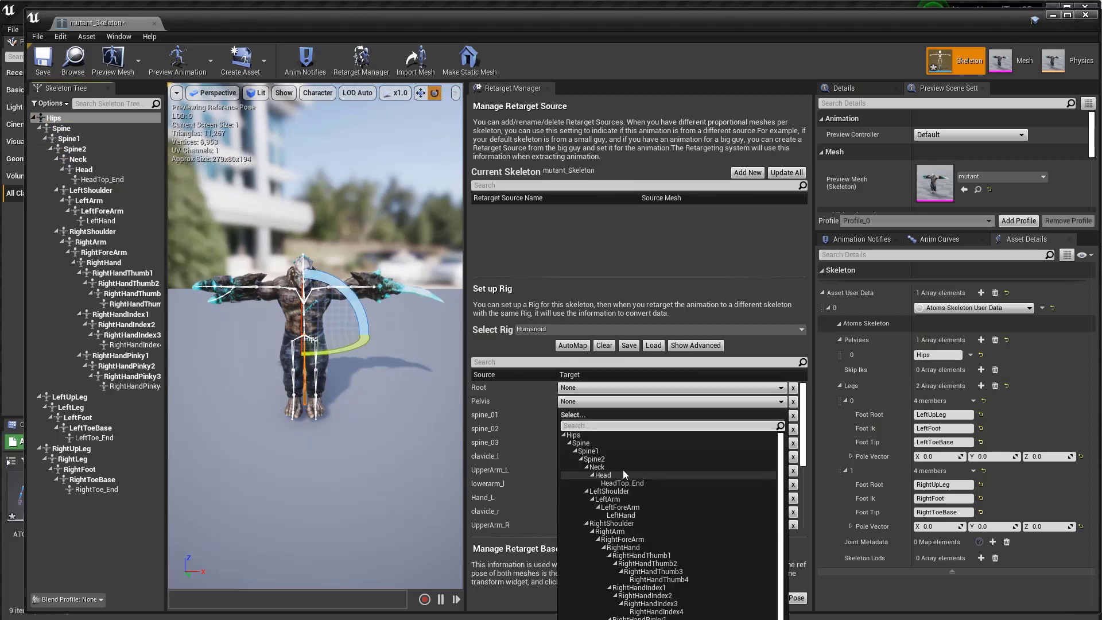
{"action": "left_click", "coordinate": [582, 435]}
Step: Map the rig's spine nodes: spine_01 to Spine, spine_02 to Spine1 and spine_03 to Spine2
{"action": "left_click", "coordinate": [587, 416]}
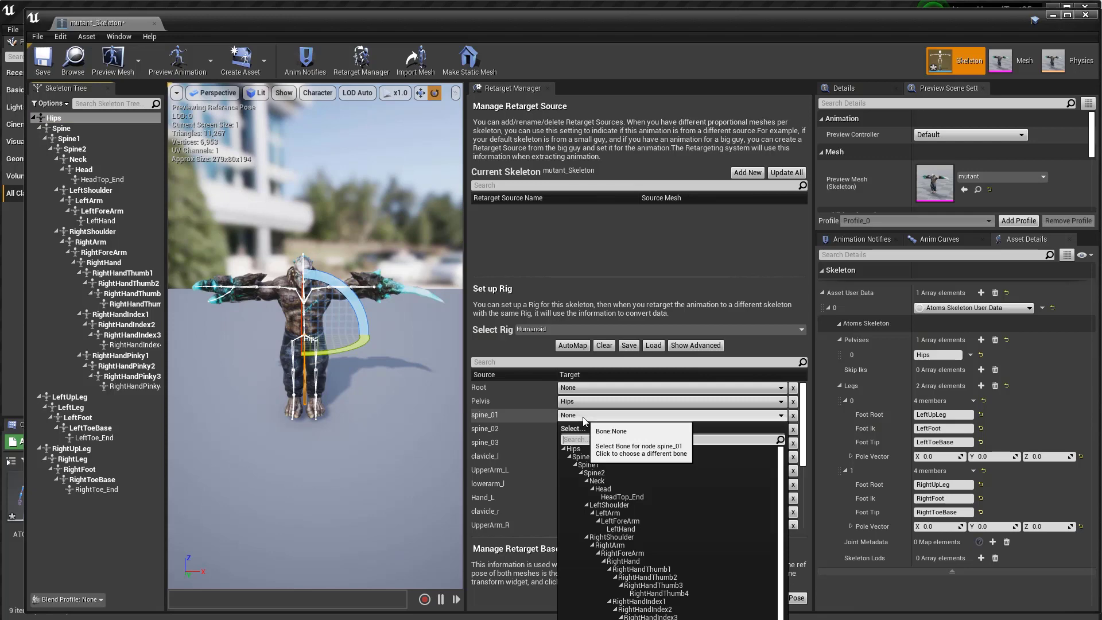
{"action": "left_click", "coordinate": [580, 456]}
{"action": "left_click", "coordinate": [579, 429]}
{"action": "left_click", "coordinate": [589, 478]}
{"action": "left_click", "coordinate": [576, 443]}
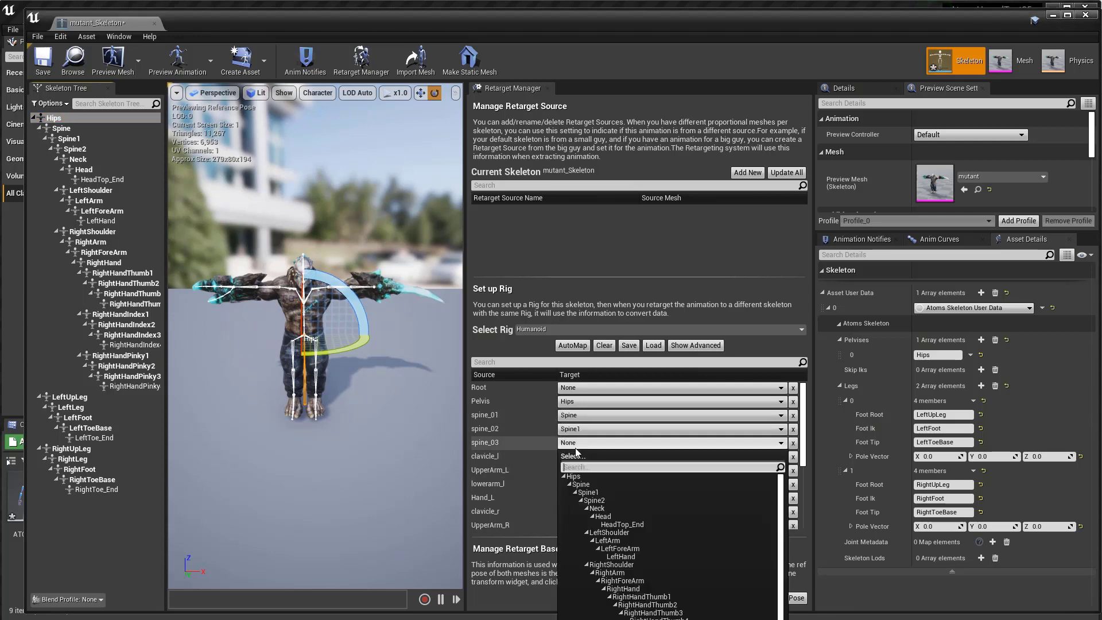
{"action": "left_click", "coordinate": [593, 500]}
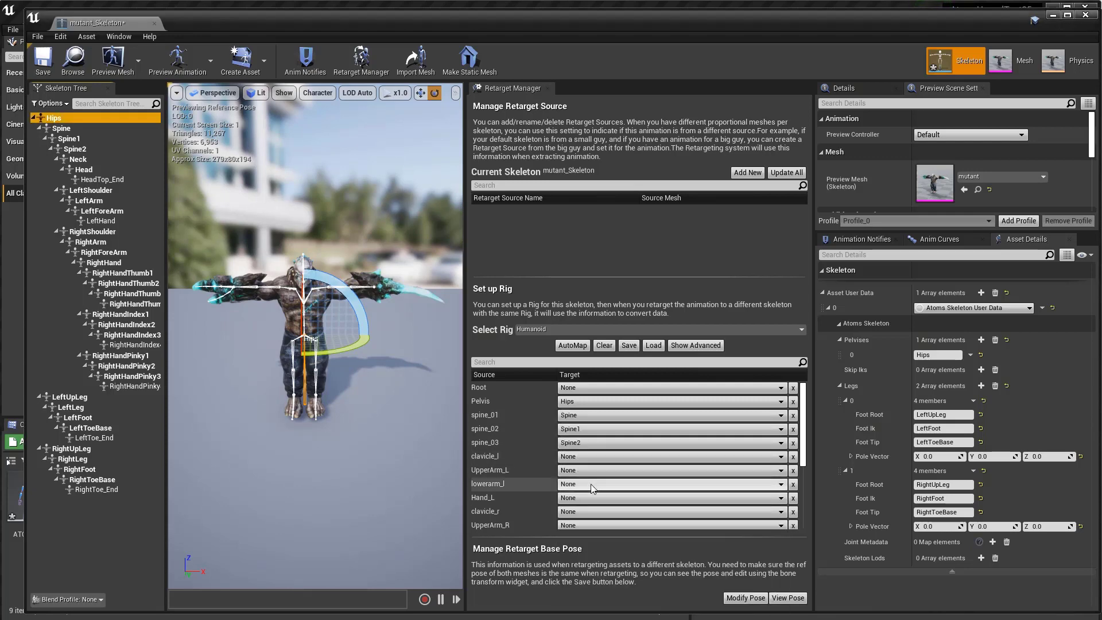
Step: Map the left arm nodes: clavicle_l to LeftShoulder, UpperArm_L to LeftArm, lowerarm_l to LeftForeArm and Hand_L to LeftHand
{"action": "left_click", "coordinate": [574, 458]}
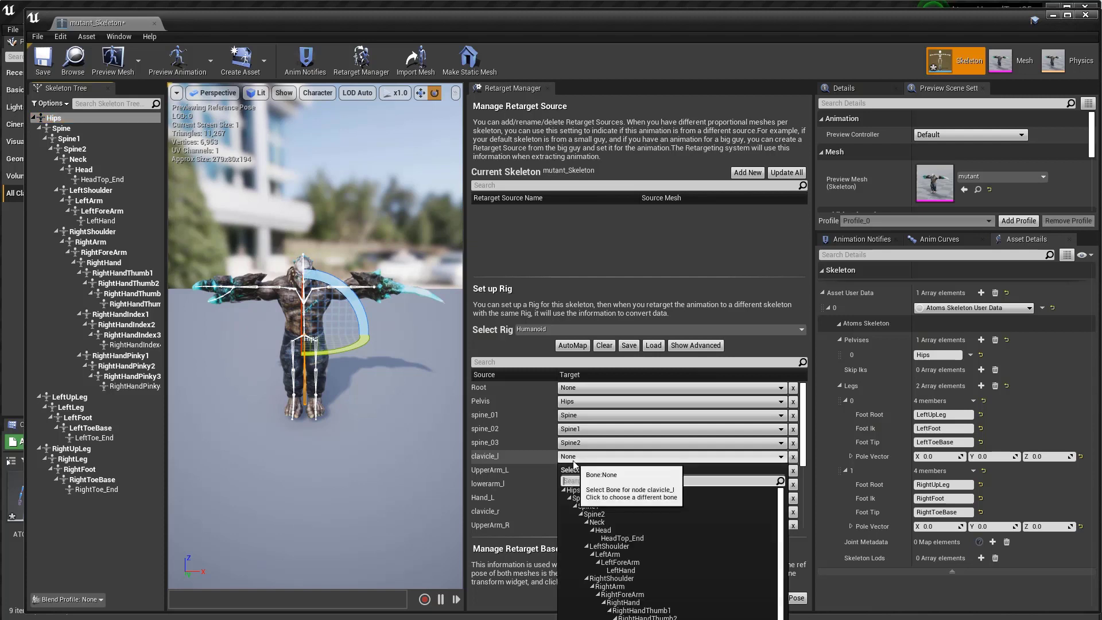
{"action": "left_click", "coordinate": [616, 547]}
{"action": "left_click", "coordinate": [588, 482]}
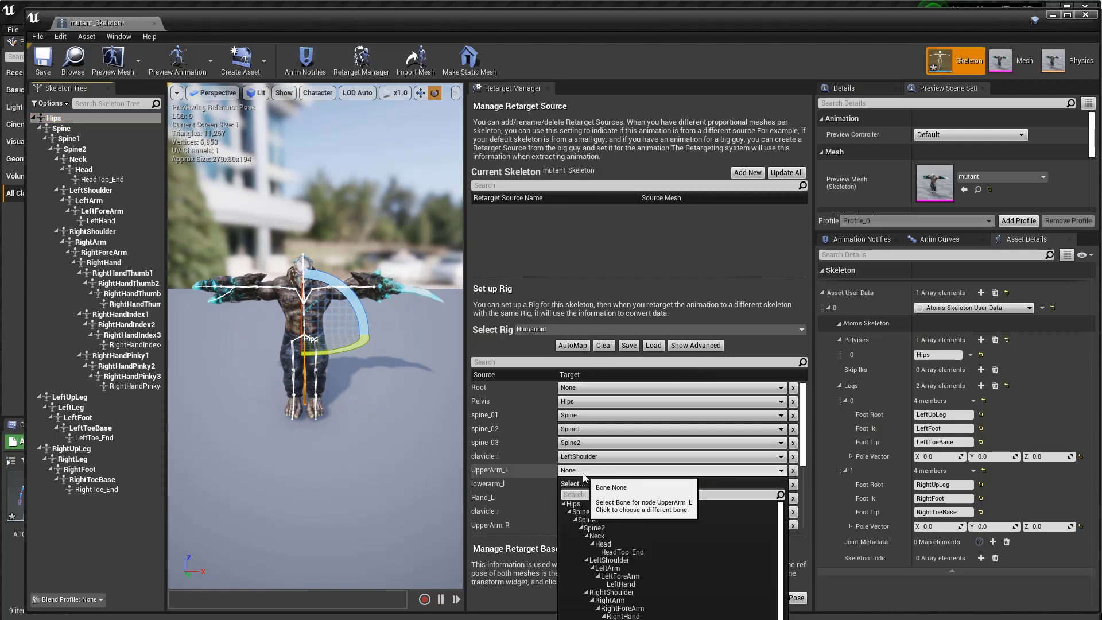
{"action": "left_click", "coordinate": [608, 568]}
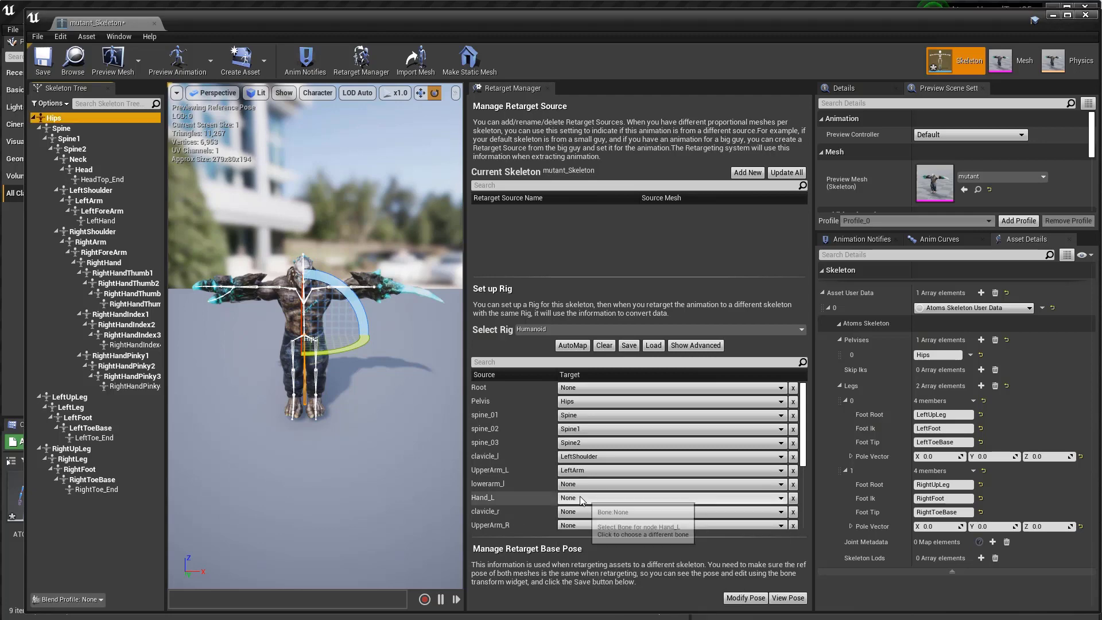
{"action": "left_click", "coordinate": [600, 483]}
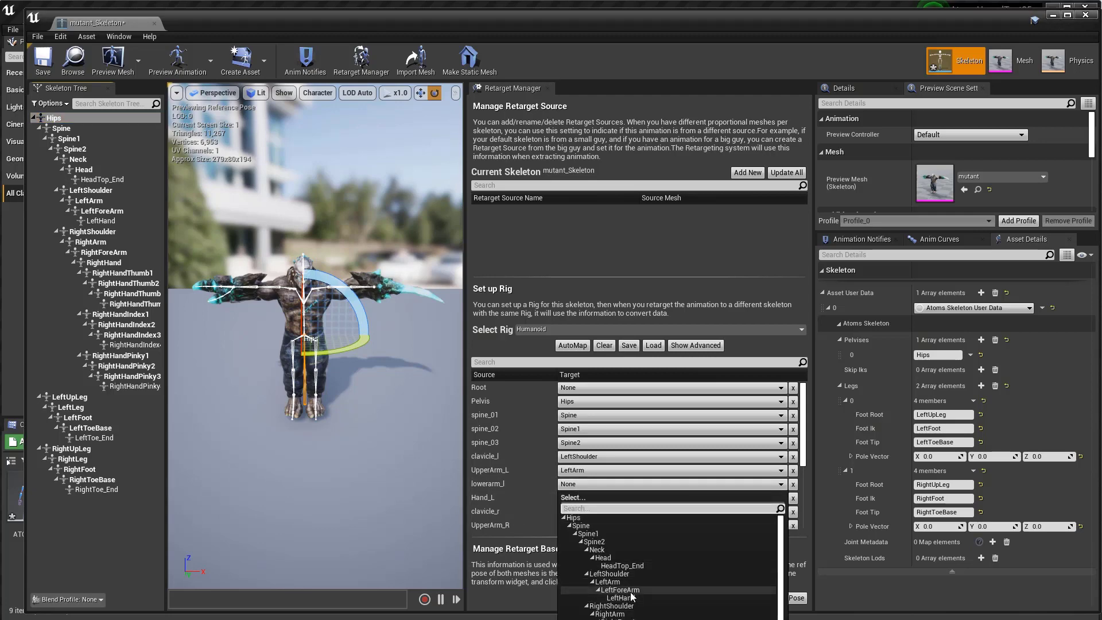
{"action": "left_click", "coordinate": [620, 589]}
{"action": "left_click", "coordinate": [565, 498]}
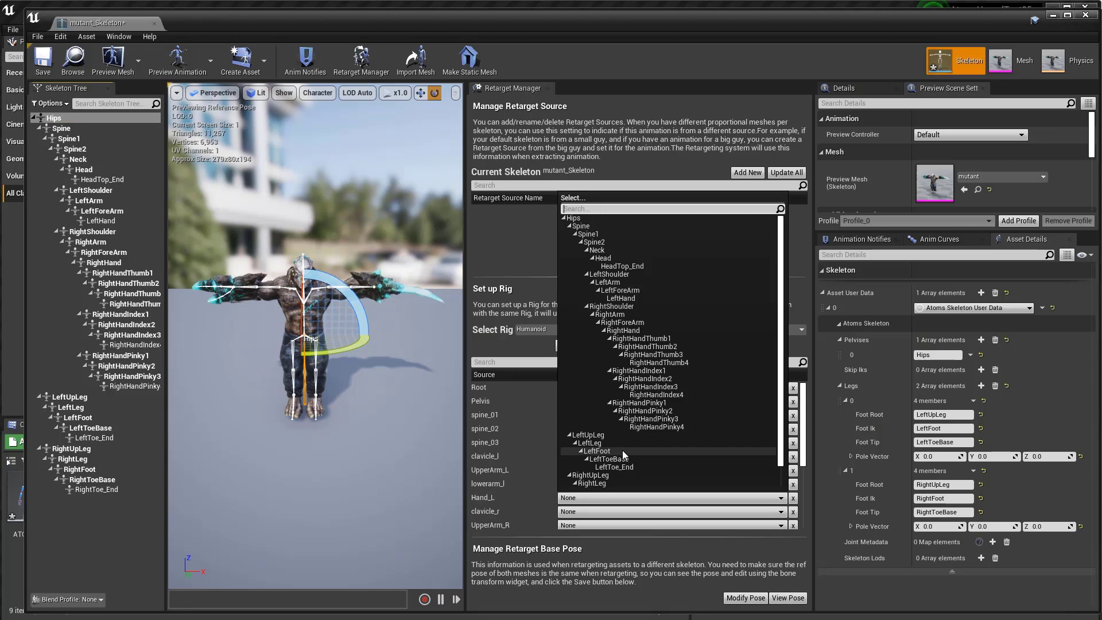
{"action": "left_click", "coordinate": [622, 299]}
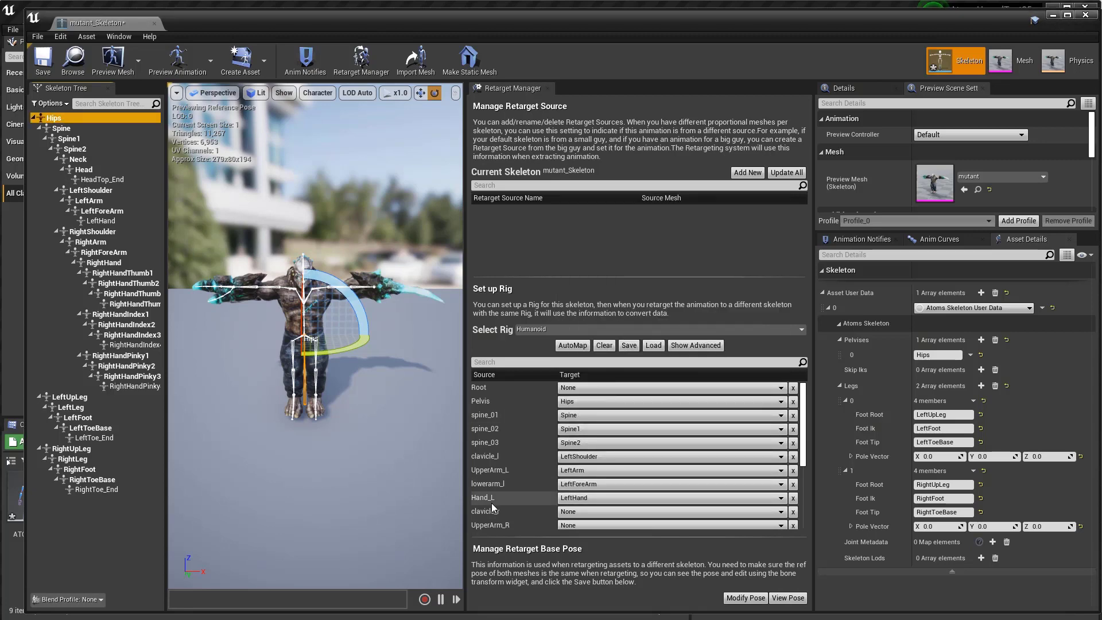
Step: Map the right arm nodes: clavicle_r to RightShoulder, UpperArm_R to RightArm, lowerarm_r to RightForeArm and Hand_R to RightHand
{"action": "scroll", "coordinate": [574, 493], "scroll_direction": "down", "scroll_amount": 1}
{"action": "left_click", "coordinate": [574, 497]}
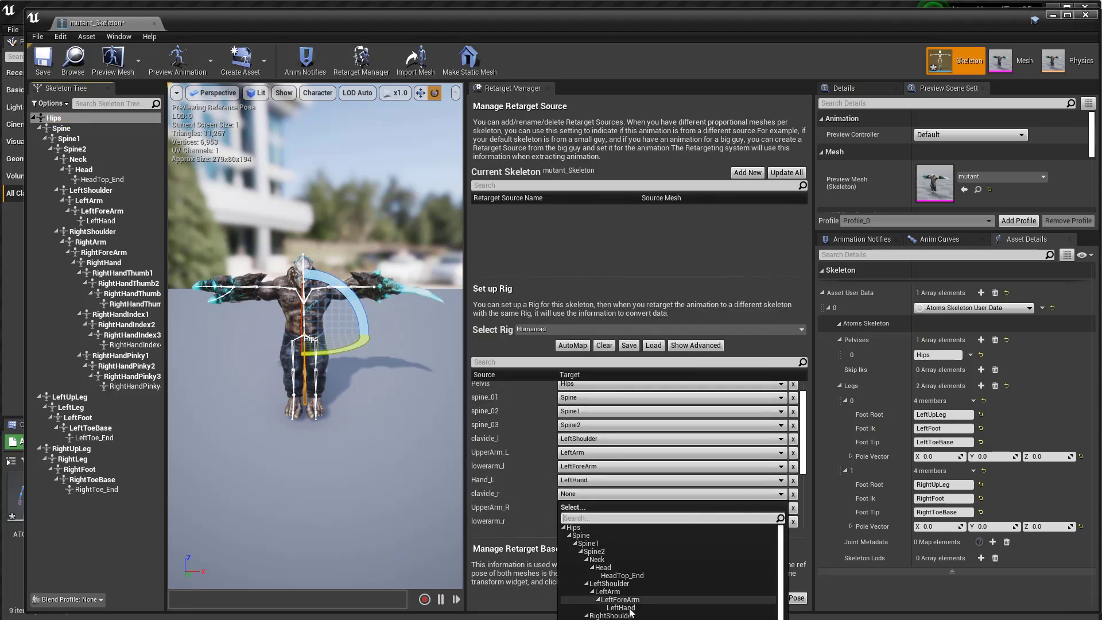
{"action": "left_click", "coordinate": [611, 543]}
{"action": "left_click", "coordinate": [580, 508]}
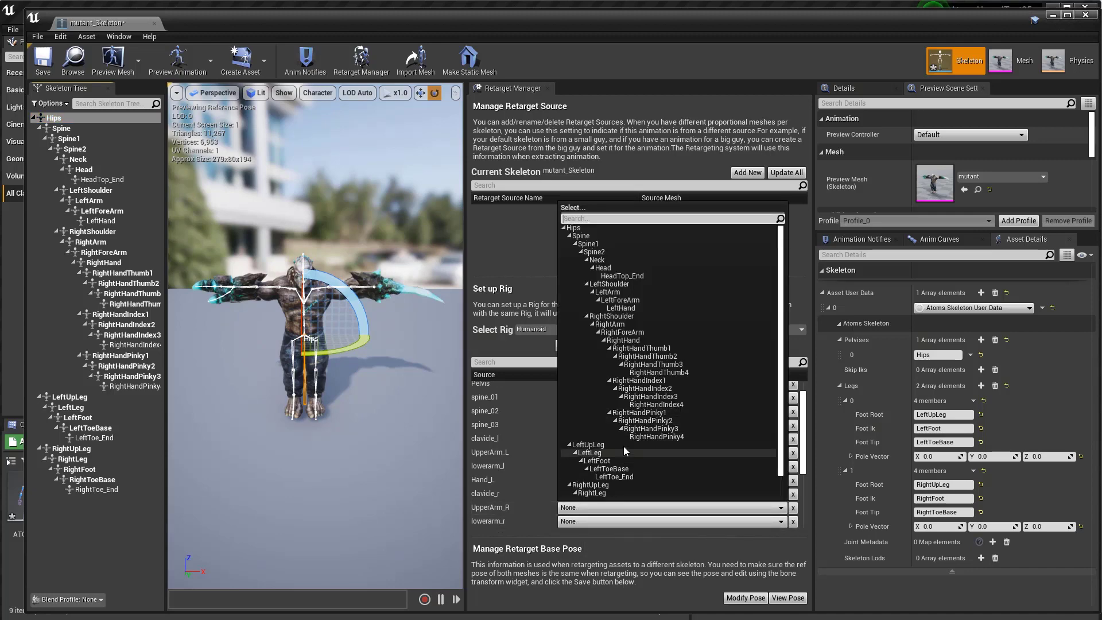
{"action": "left_click", "coordinate": [609, 324]}
{"action": "left_click", "coordinate": [608, 520]}
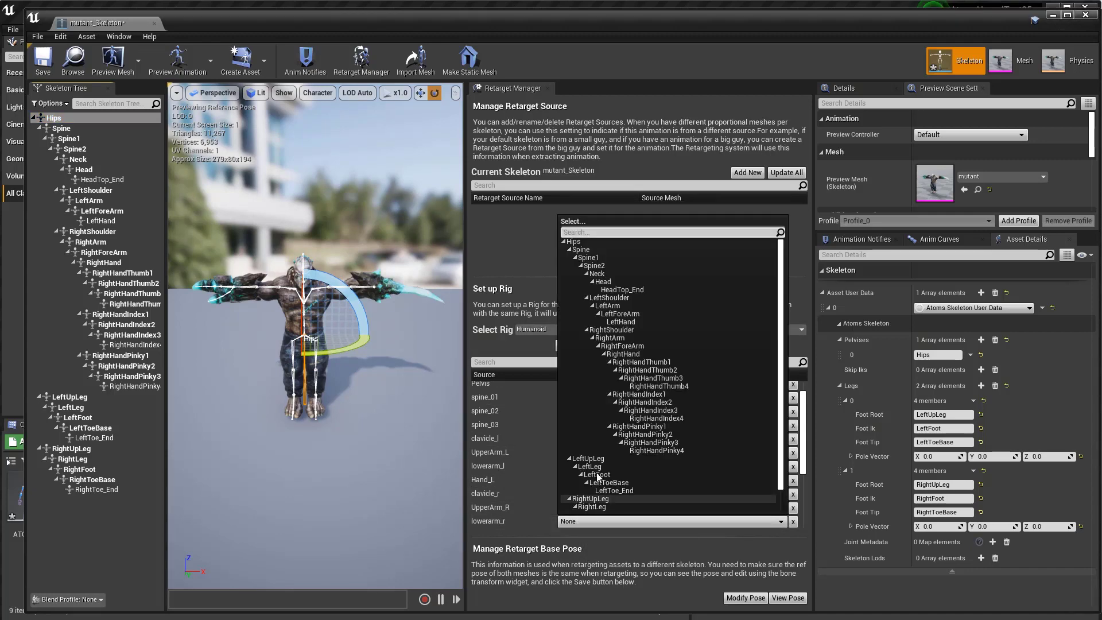
{"action": "left_click", "coordinate": [625, 346]}
{"action": "scroll", "coordinate": [529, 492], "scroll_direction": "down", "scroll_amount": 3}
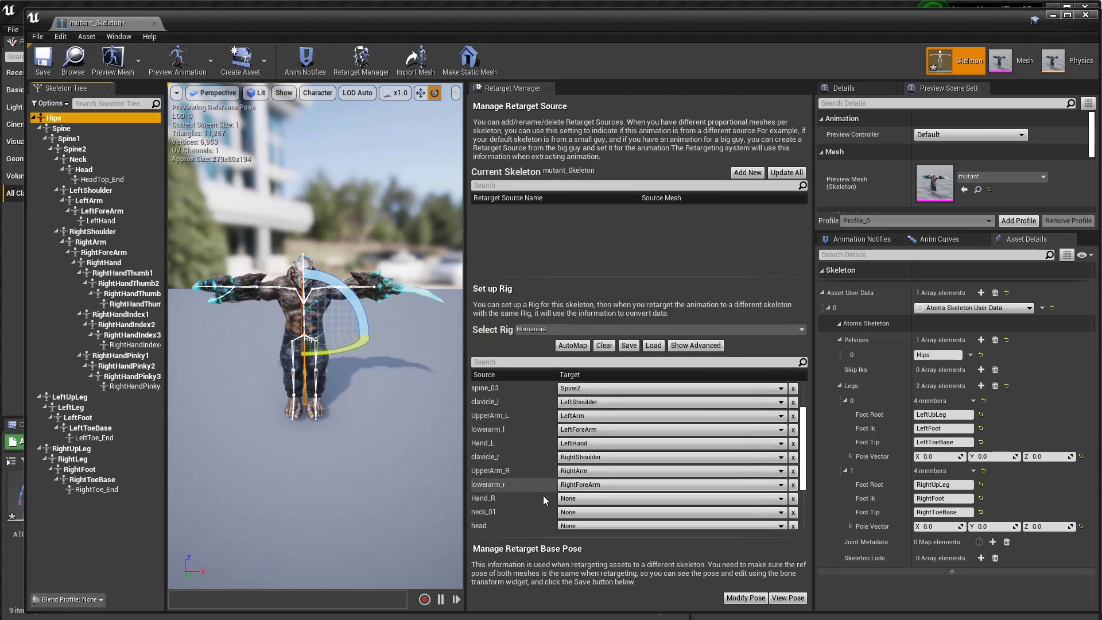
{"action": "left_click", "coordinate": [608, 498]}
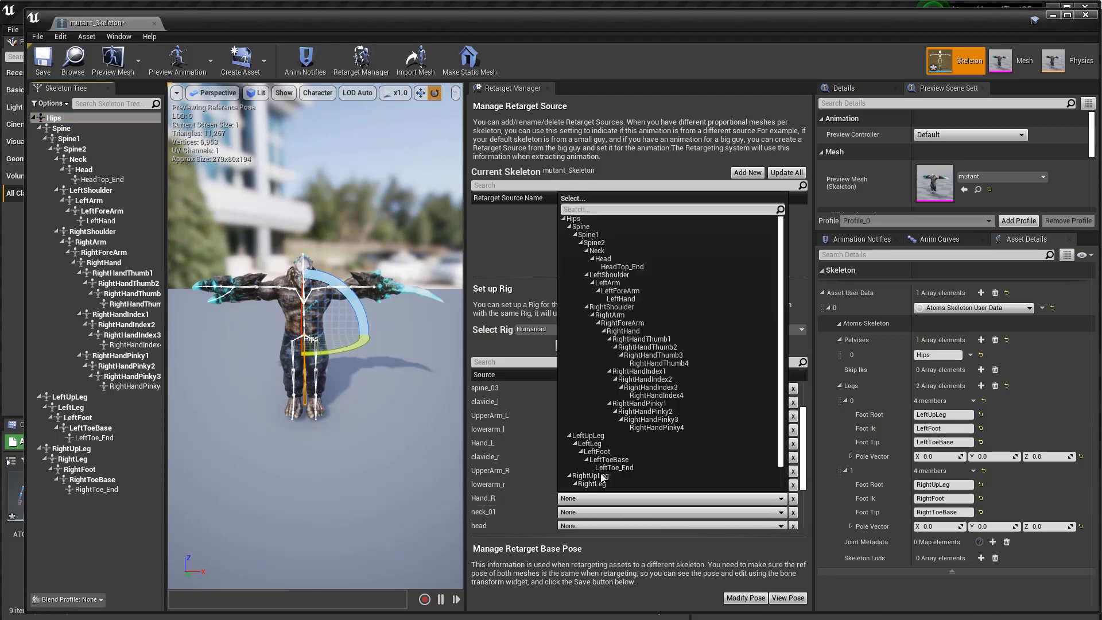
{"action": "left_click", "coordinate": [622, 331]}
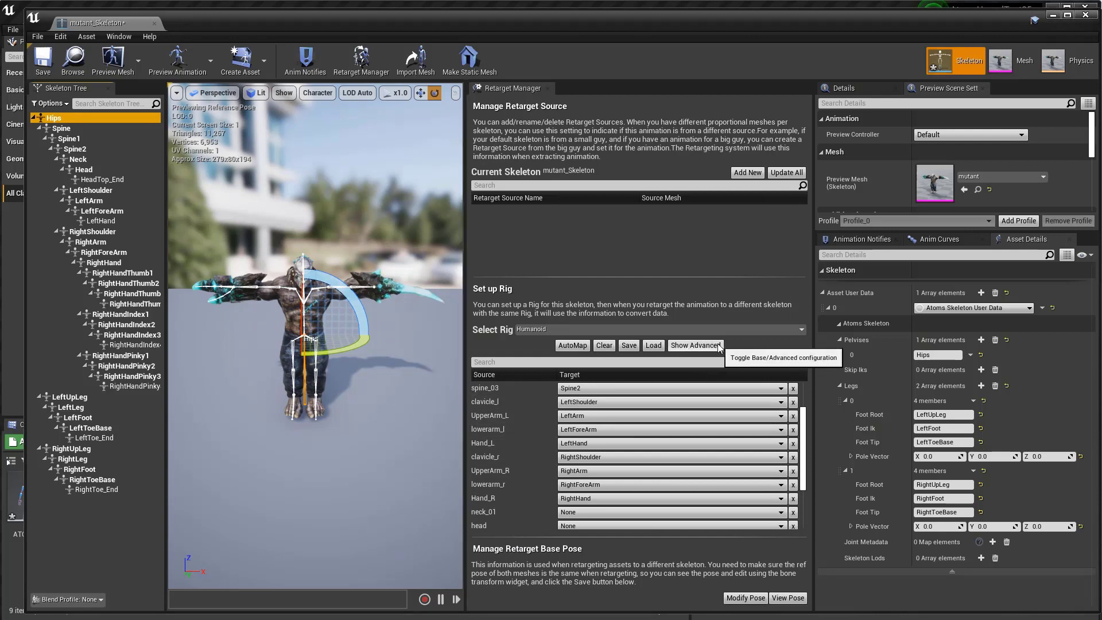
Step: Map the rig's neck_01 node to the Neck bone and its head node to the Head bone
{"action": "scroll", "coordinate": [491, 494], "scroll_direction": "down", "scroll_amount": 1}
{"action": "scroll", "coordinate": [491, 492], "scroll_direction": "down", "scroll_amount": 1}
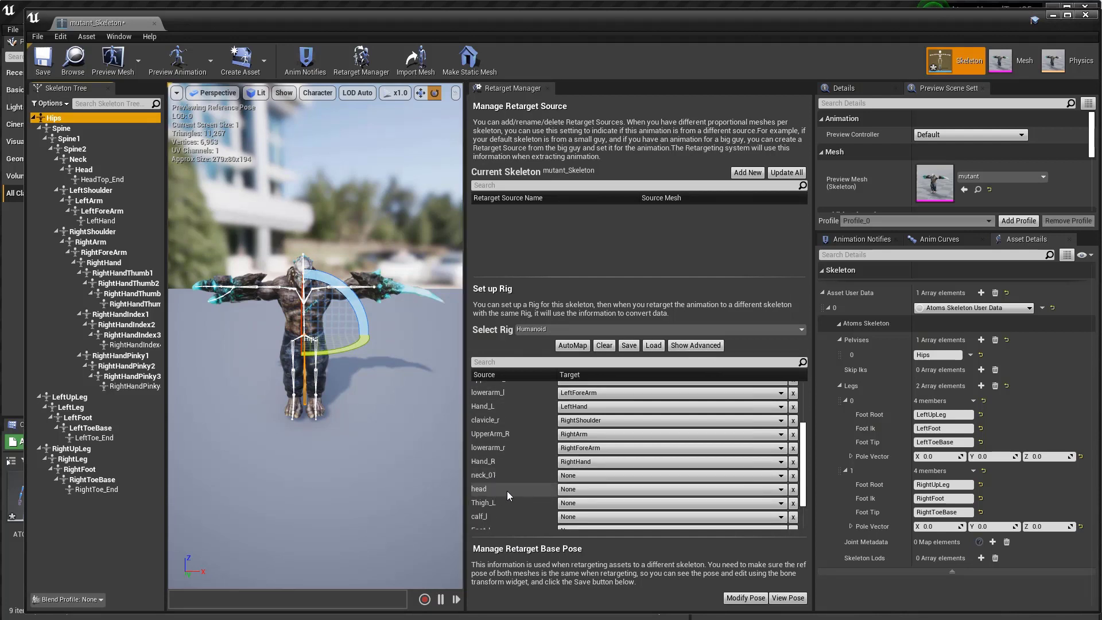
{"action": "left_click", "coordinate": [568, 475]}
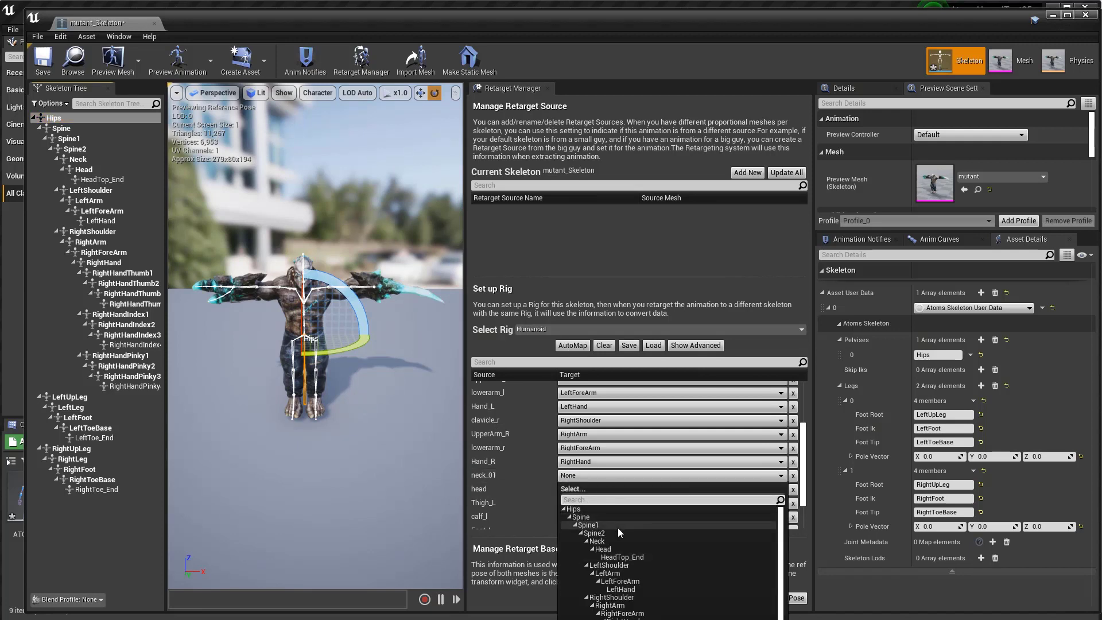
{"action": "left_click", "coordinate": [608, 540]}
{"action": "left_click", "coordinate": [585, 491]}
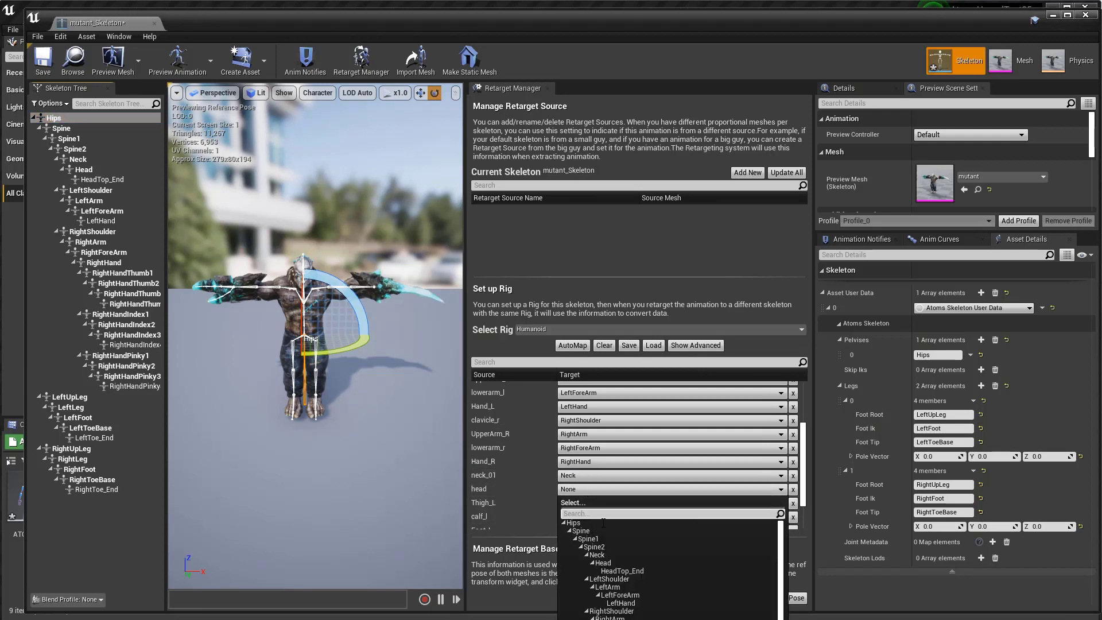
{"action": "left_click", "coordinate": [613, 561]}
Step: Map the left leg nodes: Thigh_L to LeftUpLeg, calf_l to LeftLeg and Foot_L to LeftFoot
{"action": "scroll", "coordinate": [532, 489], "scroll_direction": "down", "scroll_amount": 2}
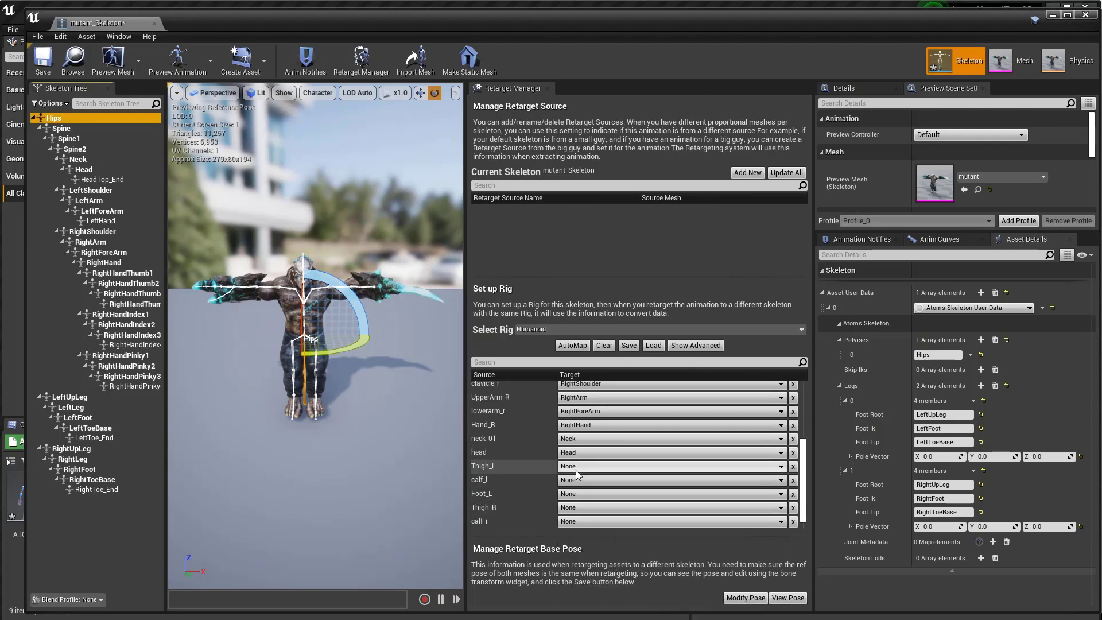
{"action": "left_click", "coordinate": [576, 467]}
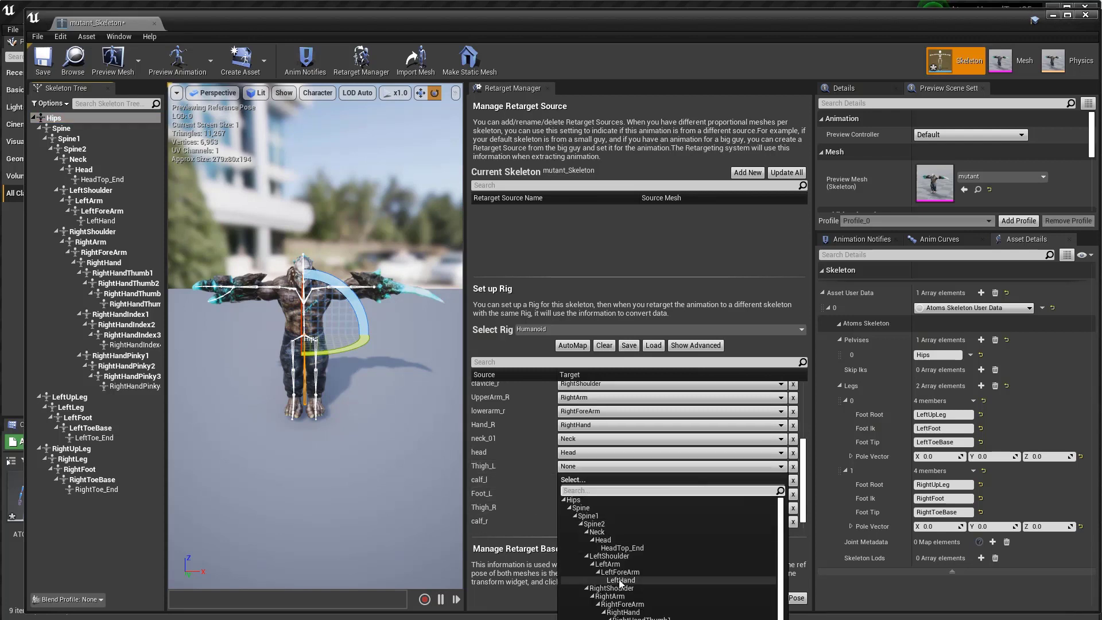
{"action": "scroll", "coordinate": [602, 597], "scroll_direction": "down", "scroll_amount": 1}
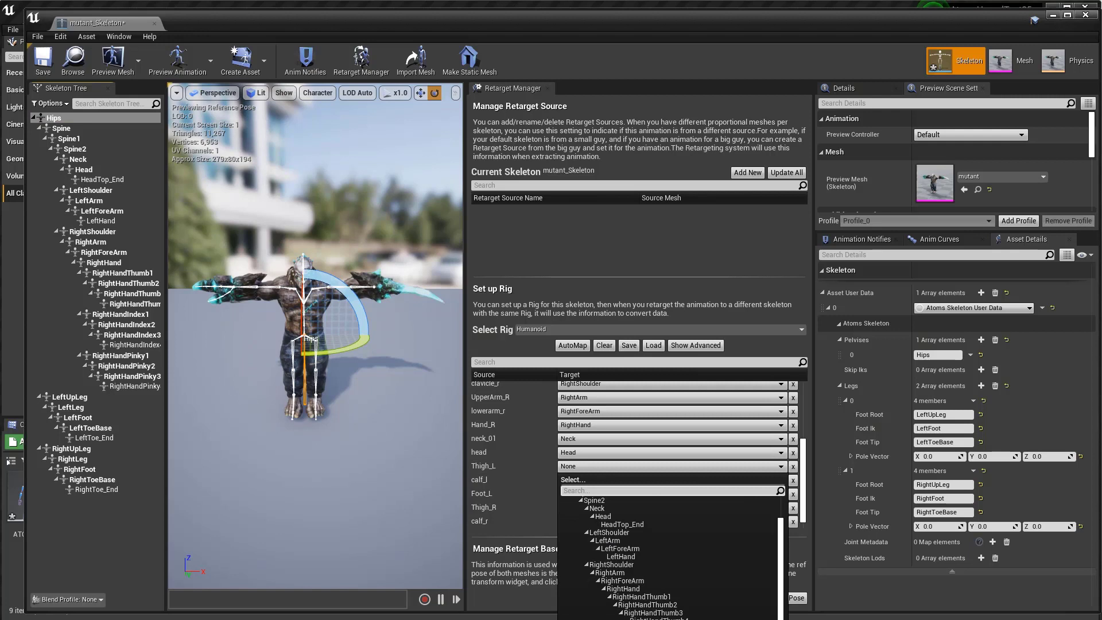
{"action": "left_click", "coordinate": [626, 608]}
{"action": "left_click", "coordinate": [586, 480]}
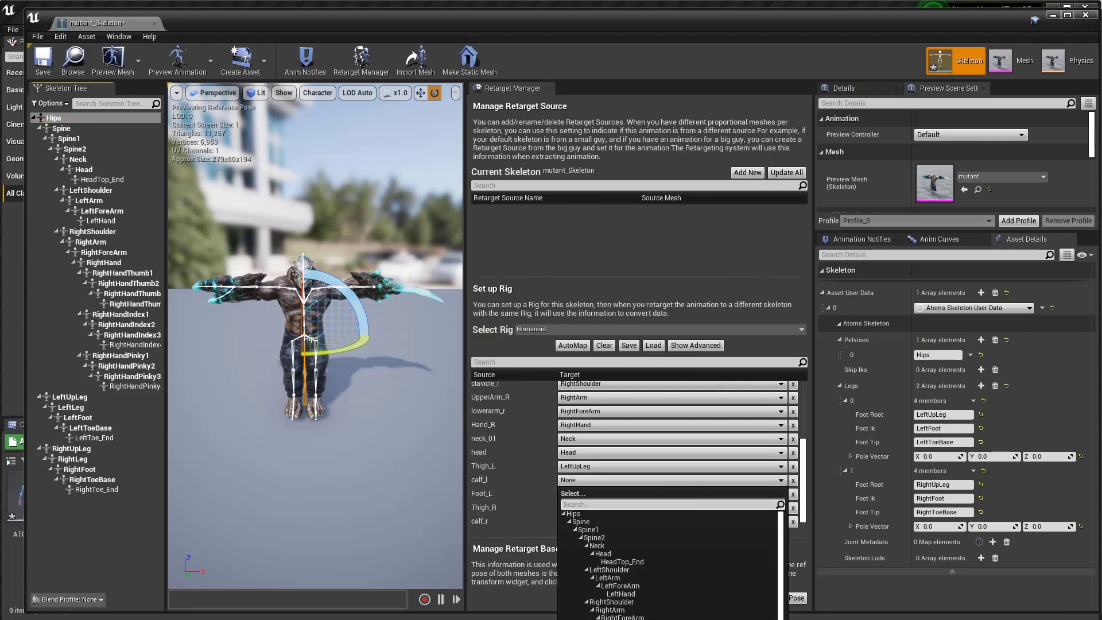
{"action": "scroll", "coordinate": [614, 562], "scroll_direction": "down", "scroll_amount": 1}
{"action": "left_click", "coordinate": [626, 609]}
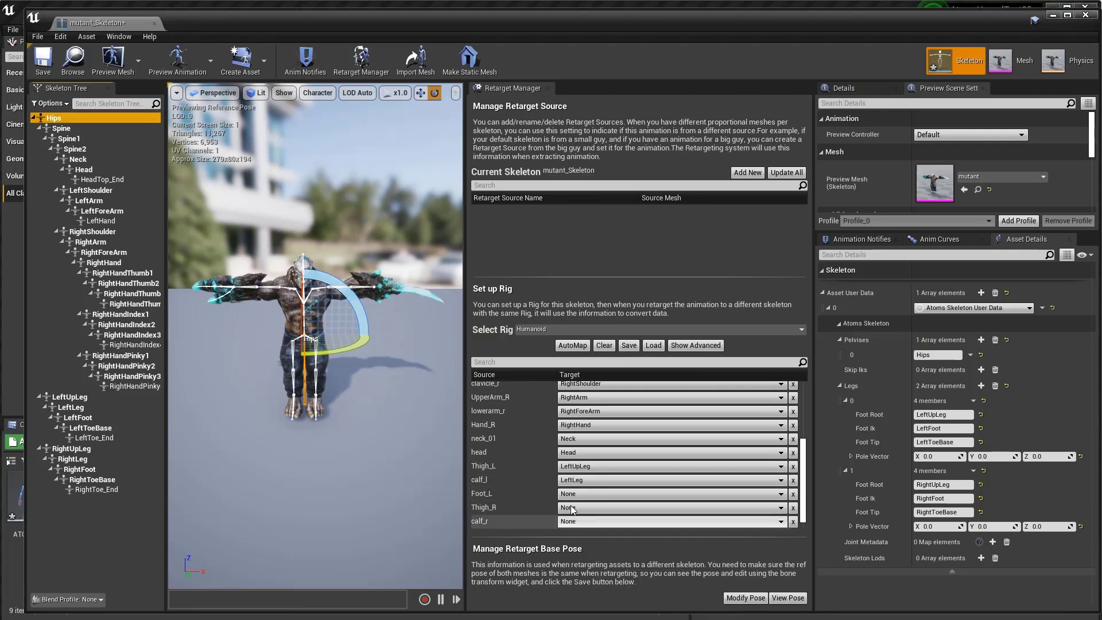
{"action": "left_click", "coordinate": [585, 493]}
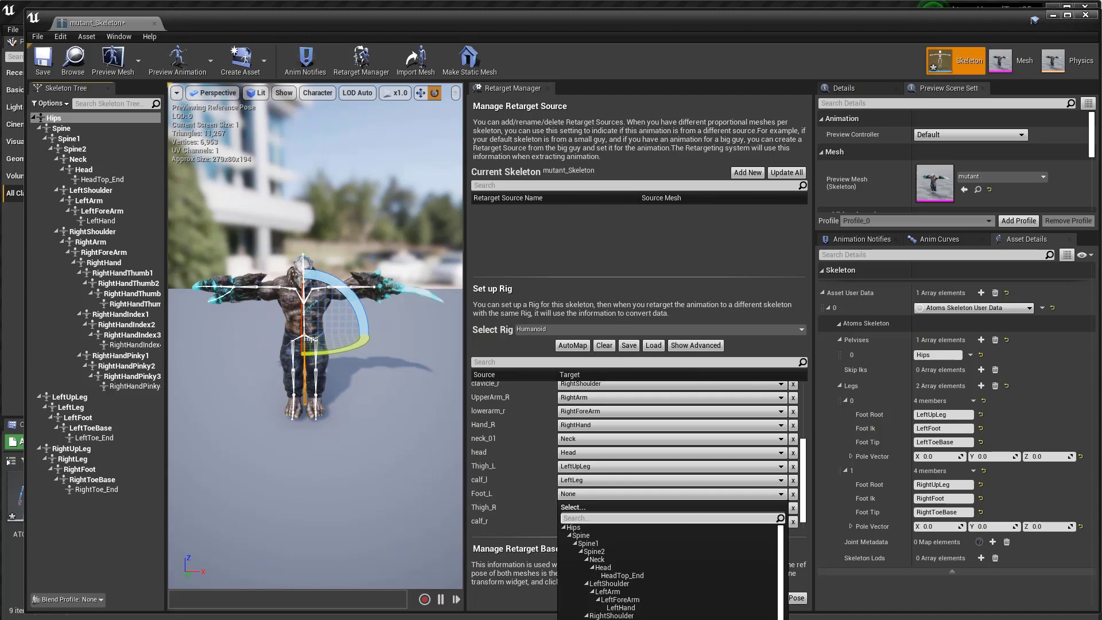
{"action": "scroll", "coordinate": [614, 574], "scroll_direction": "down", "scroll_amount": 5}
{"action": "left_click", "coordinate": [625, 608]}
Step: Map the right leg nodes: Thigh_R to RightUpLeg, calf_r to RightLeg and Foot_R to RightFoot
{"action": "left_click", "coordinate": [585, 507]}
{"action": "scroll", "coordinate": [611, 450], "scroll_direction": "down", "scroll_amount": 3}
{"action": "left_click", "coordinate": [597, 461]}
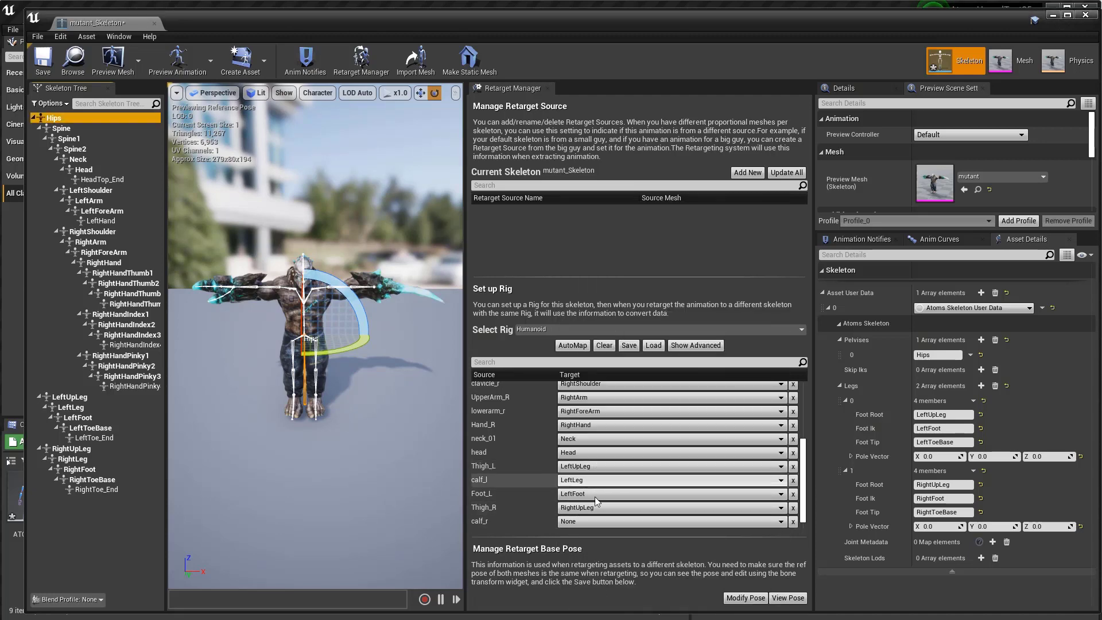
{"action": "left_click", "coordinate": [581, 521]}
{"action": "scroll", "coordinate": [608, 459], "scroll_direction": "down", "scroll_amount": 1}
{"action": "left_click", "coordinate": [608, 480]}
{"action": "scroll", "coordinate": [537, 502], "scroll_direction": "down", "scroll_amount": 1}
{"action": "left_click", "coordinate": [568, 520]}
{"action": "scroll", "coordinate": [612, 466], "scroll_direction": "down", "scroll_amount": 3}
{"action": "left_click", "coordinate": [616, 492]}
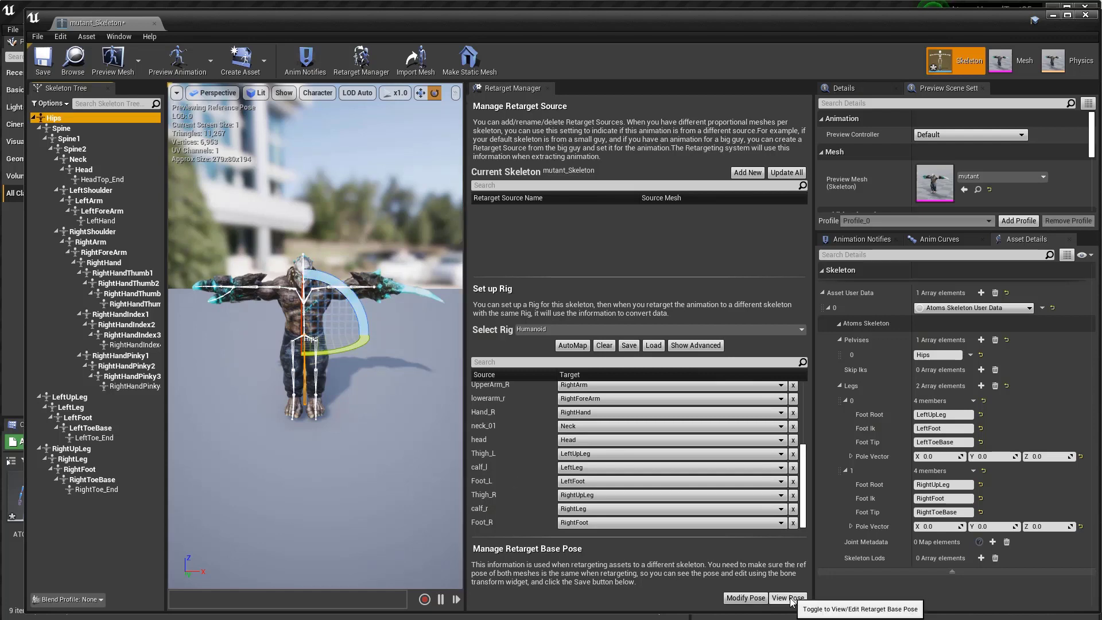
Step: Reset the skeleton's retarget base pose to the reference pose with the pose shown, and save mutant_Skeleton
{"action": "left_click", "coordinate": [767, 599]}
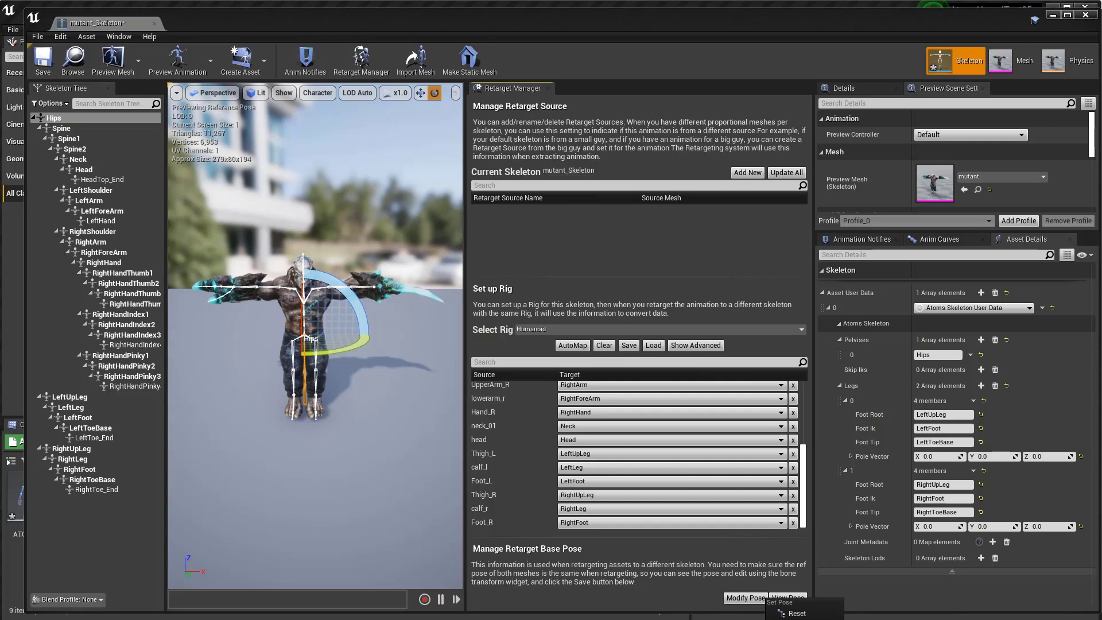
{"action": "left_click", "coordinate": [797, 613]}
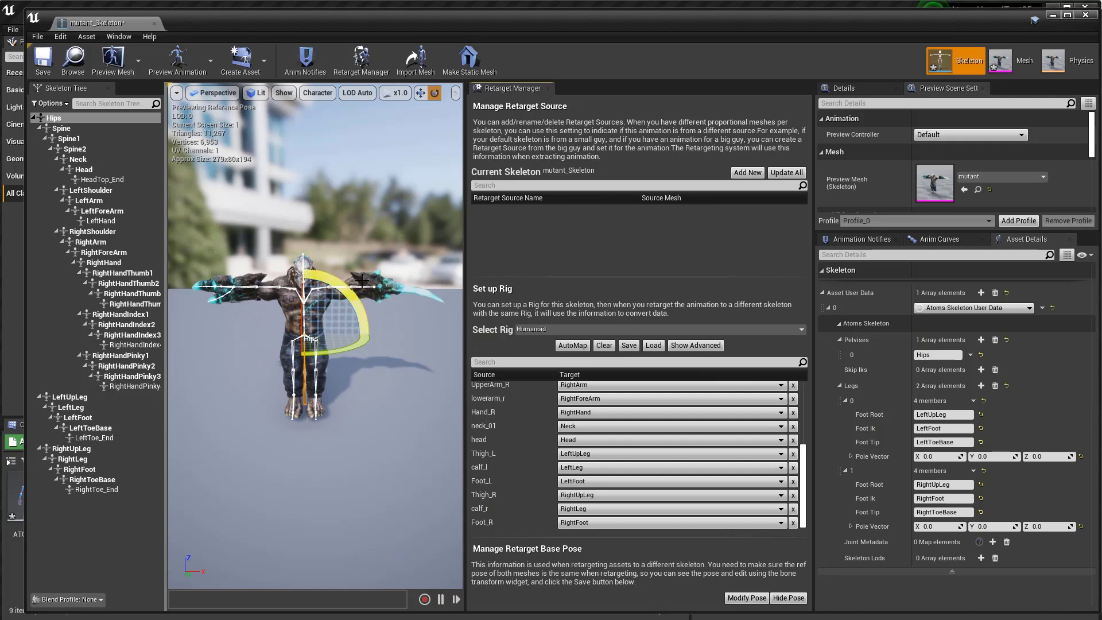
{"action": "left_click", "coordinate": [741, 597]}
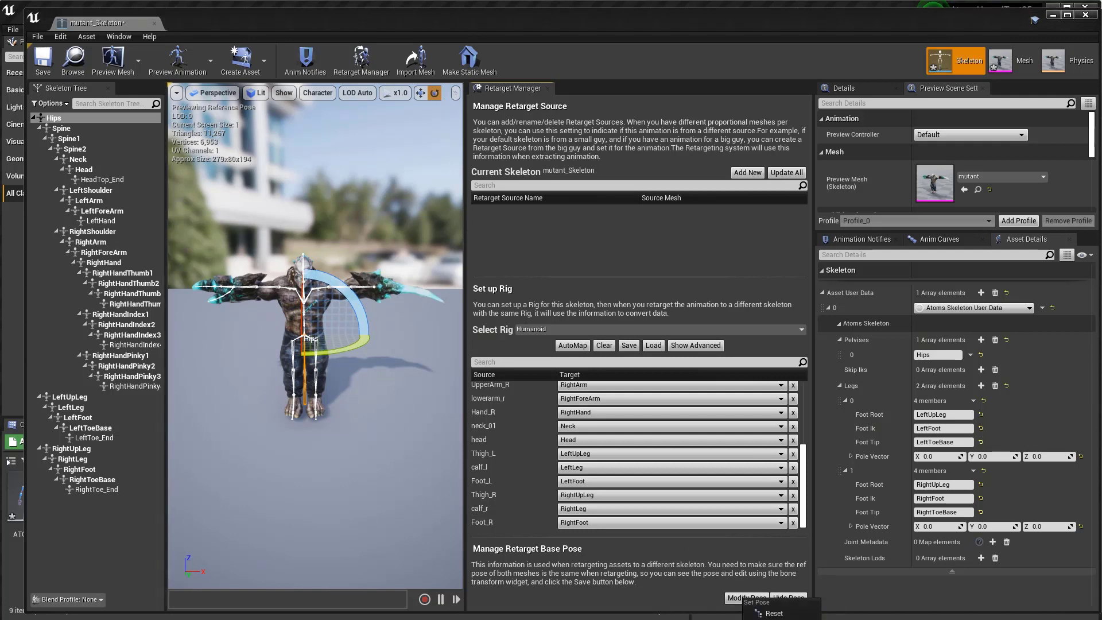
{"action": "left_click", "coordinate": [773, 612]}
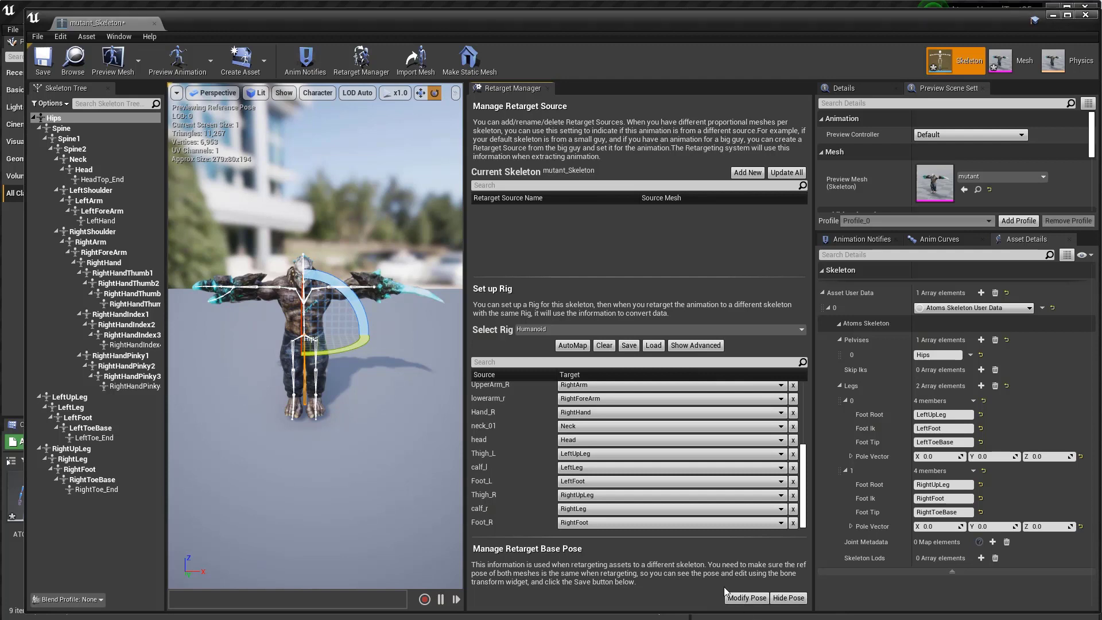
{"action": "left_click", "coordinate": [44, 62]}
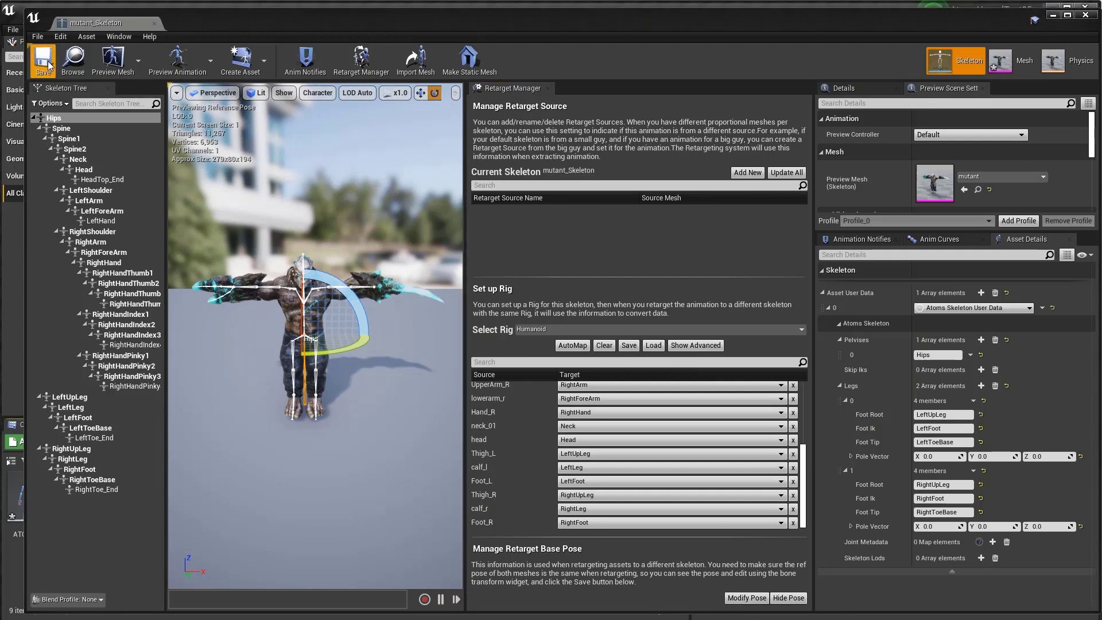
Step: Close the skeleton editor and update the ATC_mutant character asset from mutant_Skeleton, with its retarget pose imported
{"action": "left_click", "coordinate": [1085, 18]}
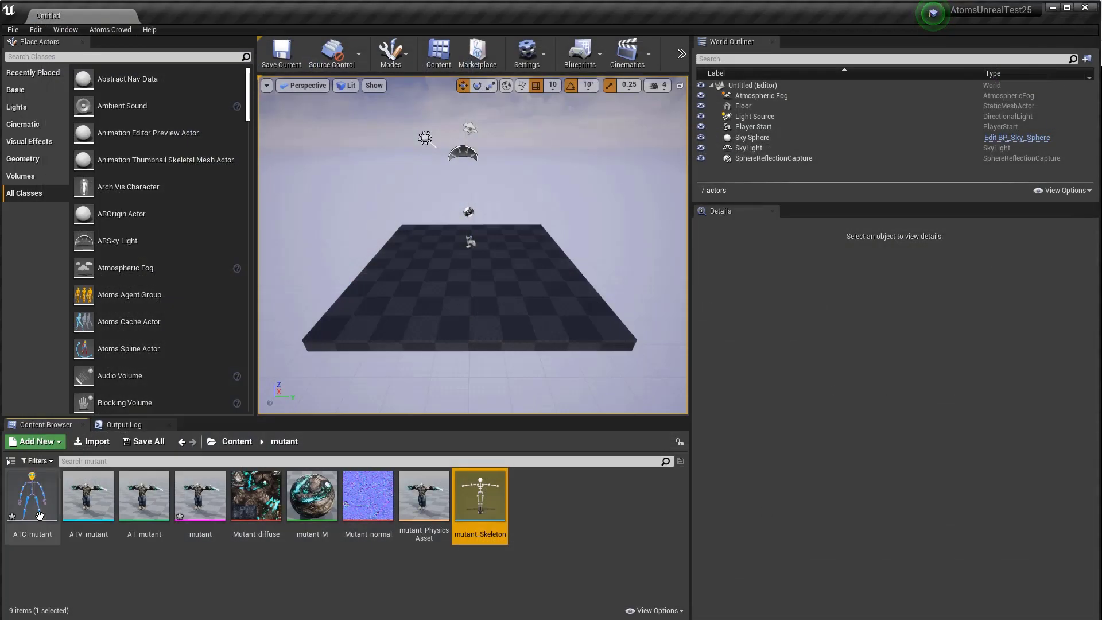
{"action": "left_click", "coordinate": [31, 493]}
{"action": "right_click", "coordinate": [31, 492]}
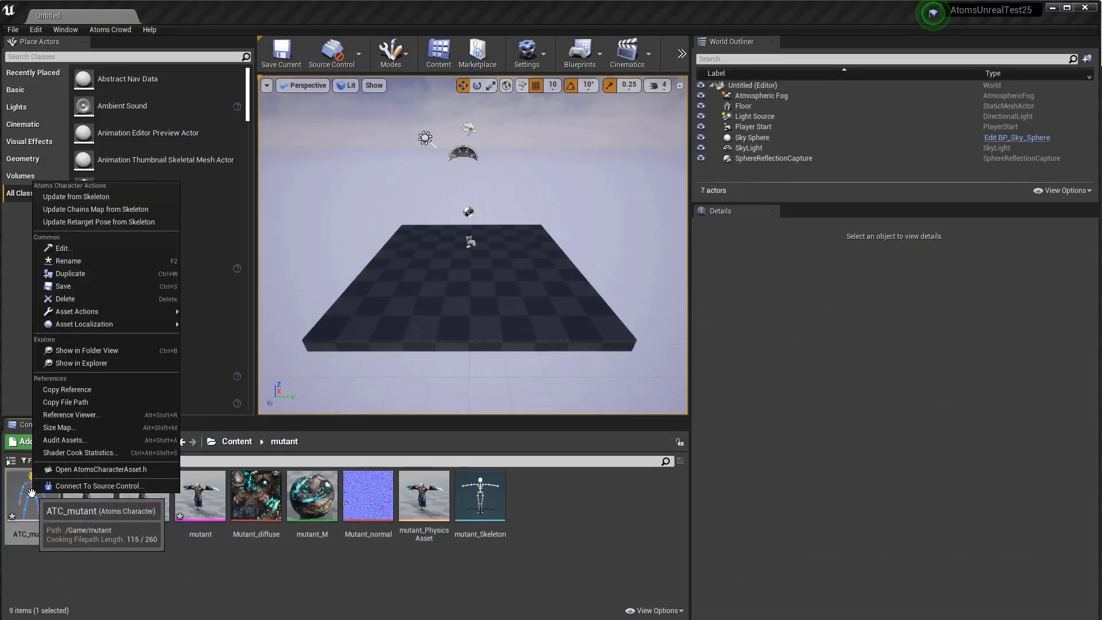
{"action": "left_click", "coordinate": [87, 198]}
{"action": "left_click", "coordinate": [780, 356]}
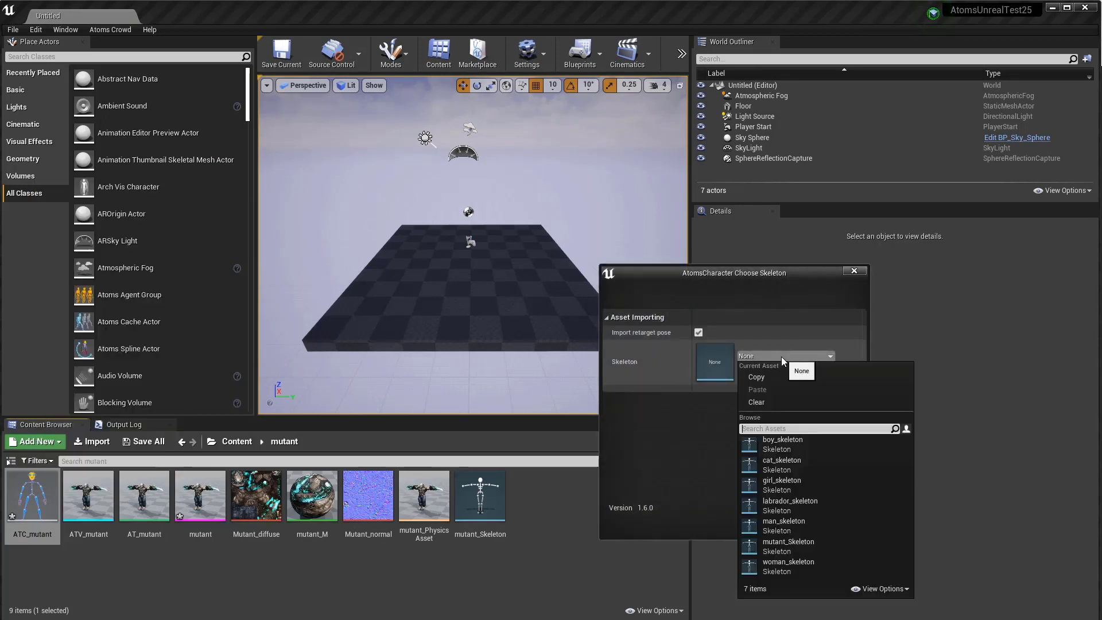
{"action": "left_click", "coordinate": [815, 542]}
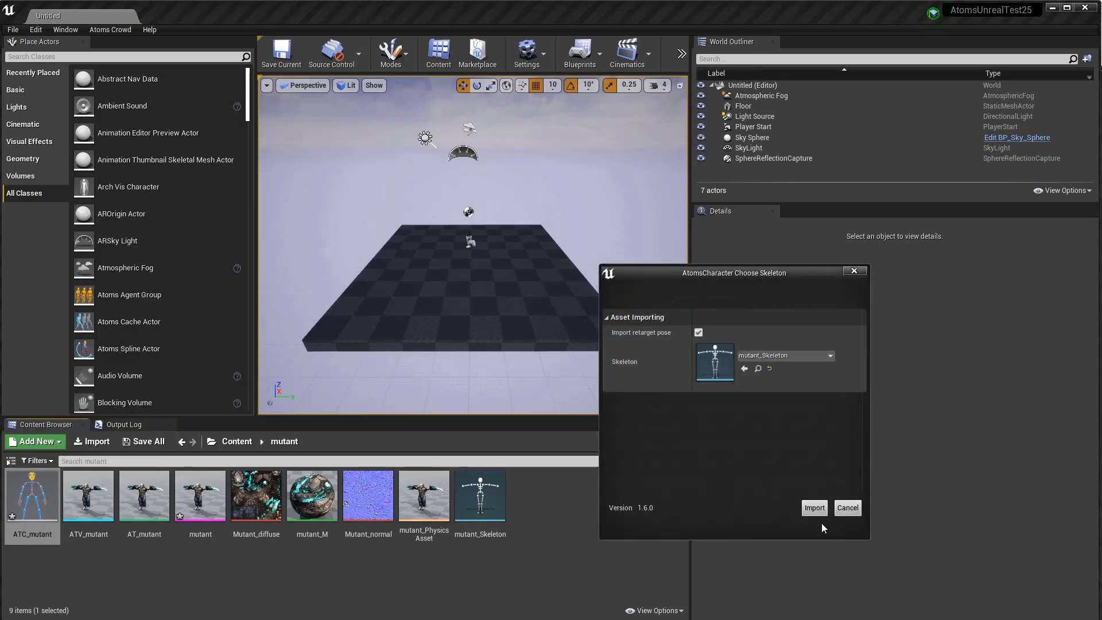
{"action": "left_click", "coordinate": [814, 508]}
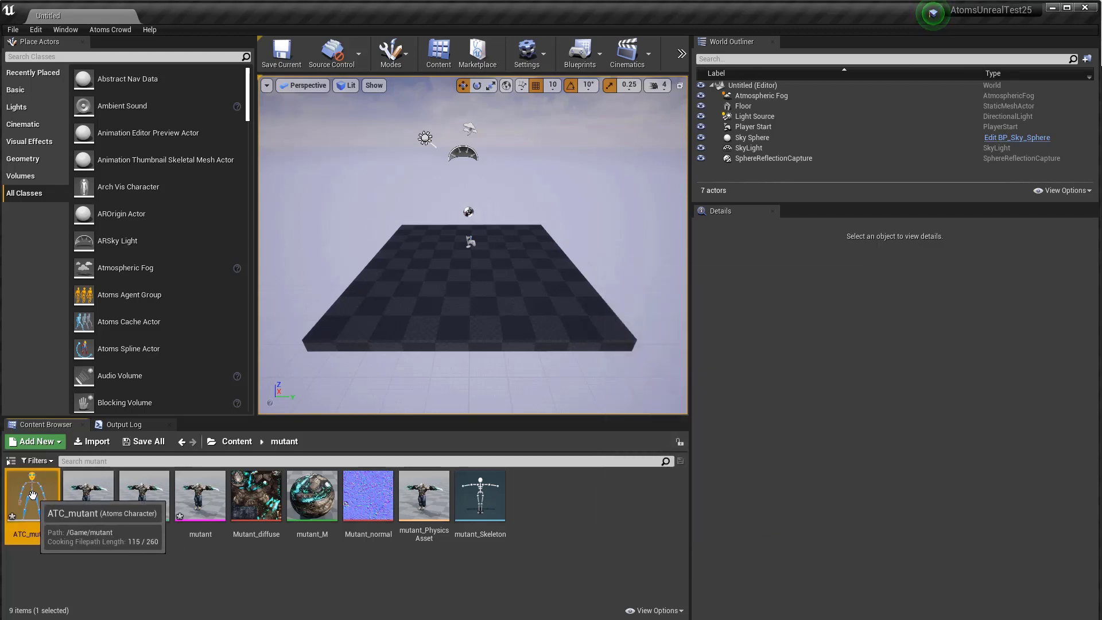
Step: Open the ATC_mutant asset, collapse its Chains list and reduce its editor to a smaller floating window
{"action": "double_click", "coordinate": [42, 530]}
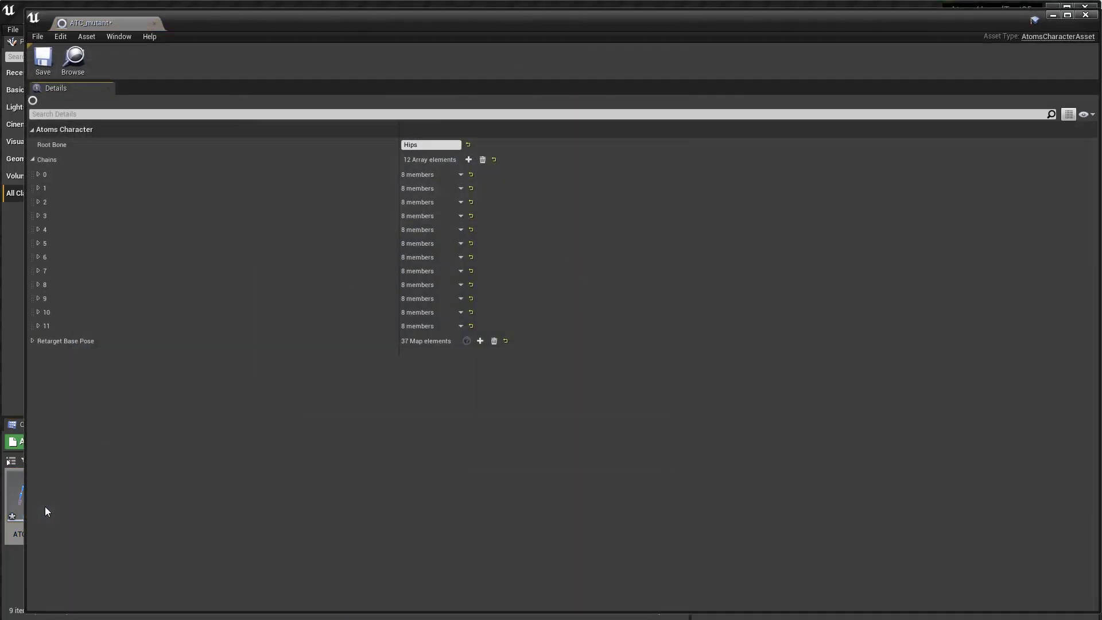
{"action": "left_click", "coordinate": [32, 159]}
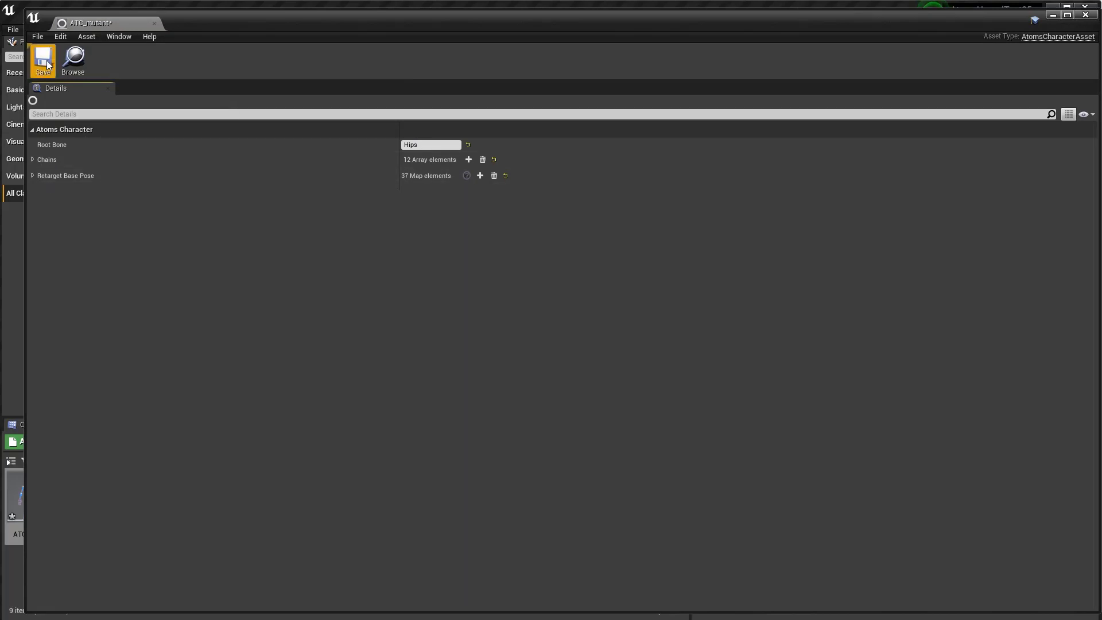
{"action": "left_click_drag", "start_coordinate": [22, 8], "coordinate": [441, 152]}
{"action": "left_click_drag", "start_coordinate": [587, 165], "coordinate": [297, 86]}
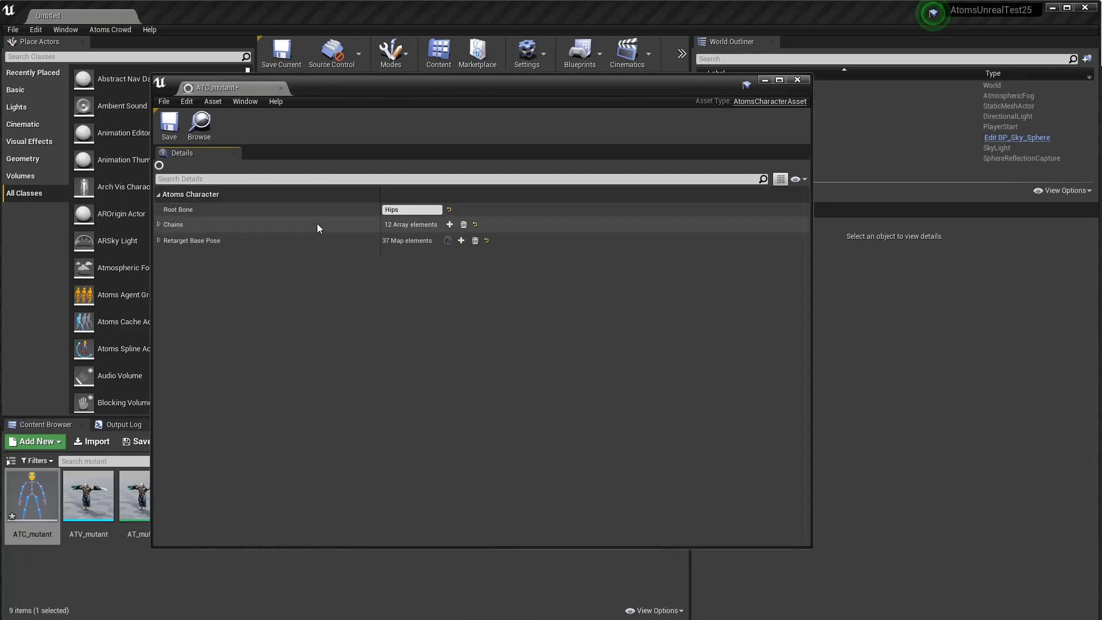
Step: Examine the Retarget Base Pose map, checking the stored transforms of the Hips and LeftShoulder joints
{"action": "left_click", "coordinate": [159, 240]}
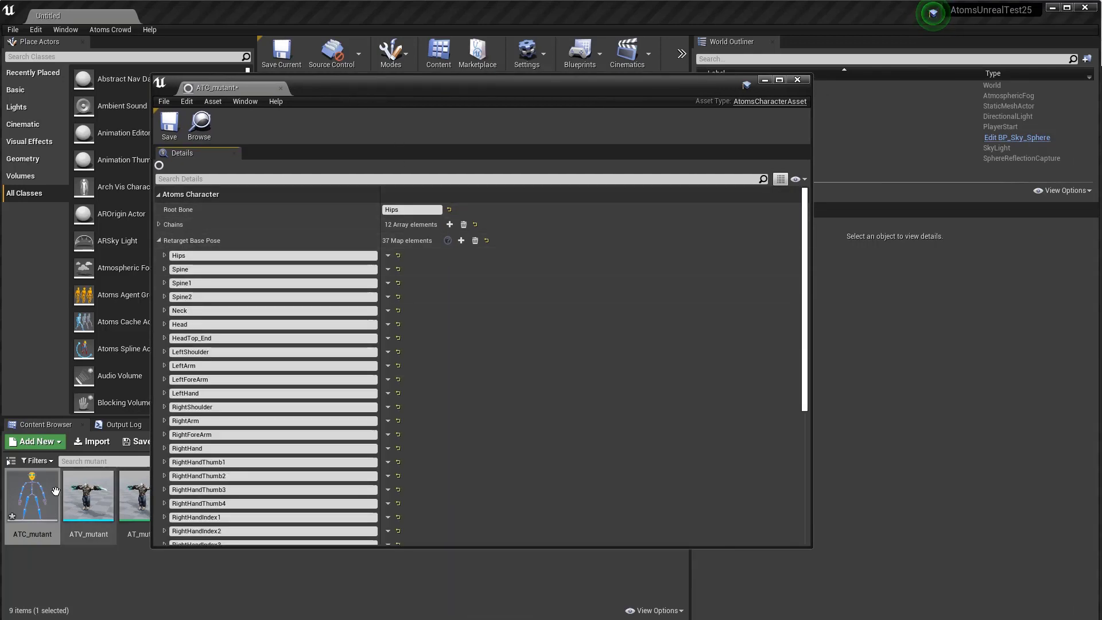
{"action": "left_click", "coordinate": [164, 256]}
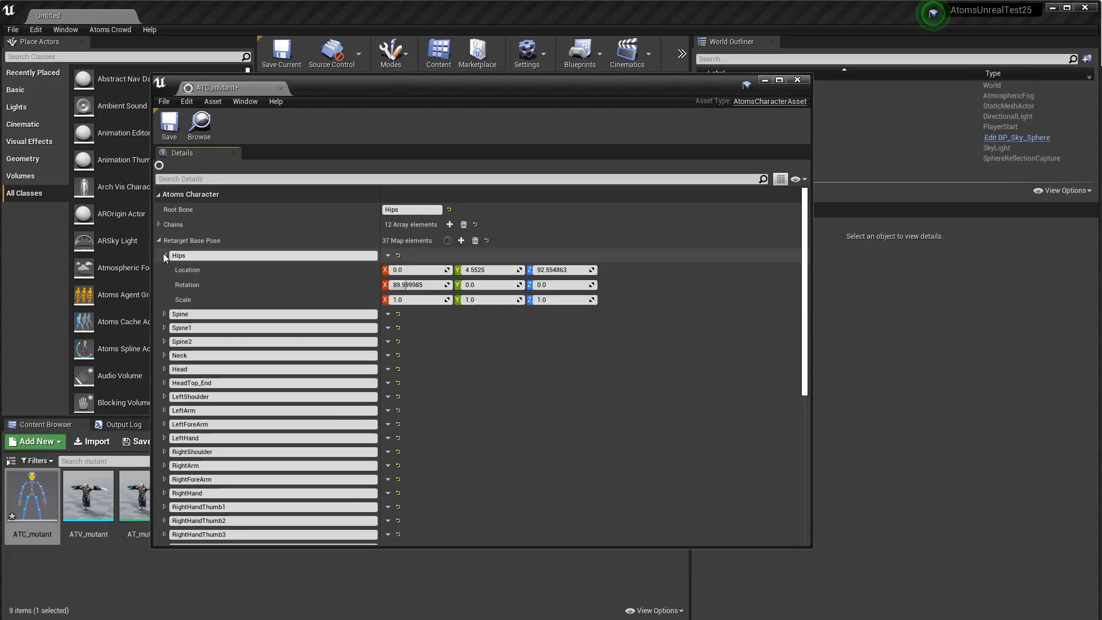
{"action": "left_click", "coordinate": [164, 255]}
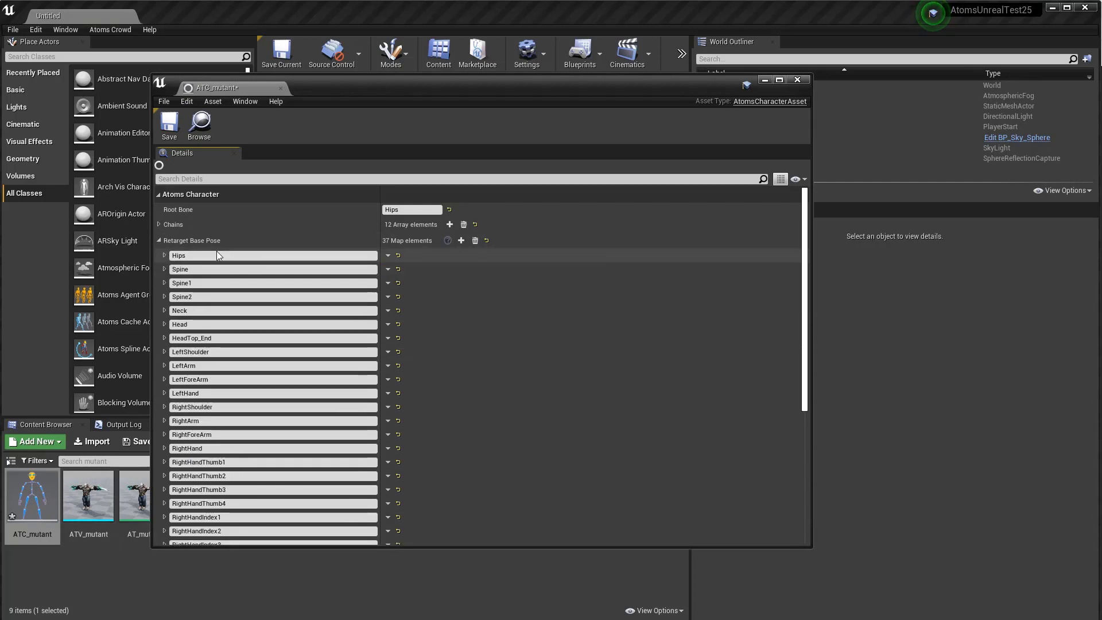
{"action": "left_click", "coordinate": [164, 352]}
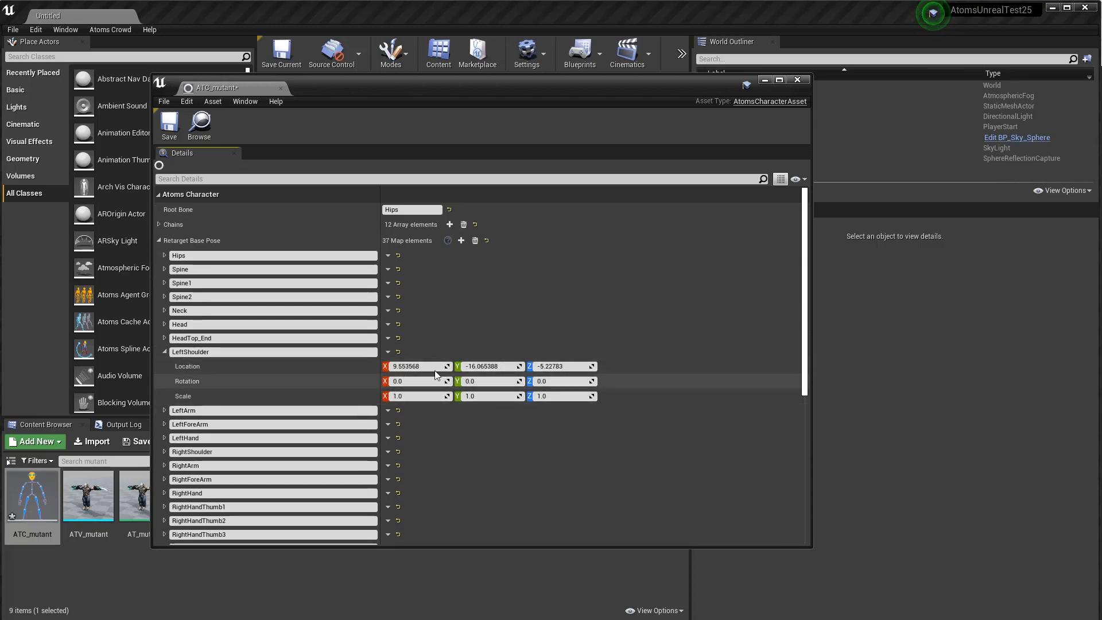
{"action": "left_click", "coordinate": [164, 352]}
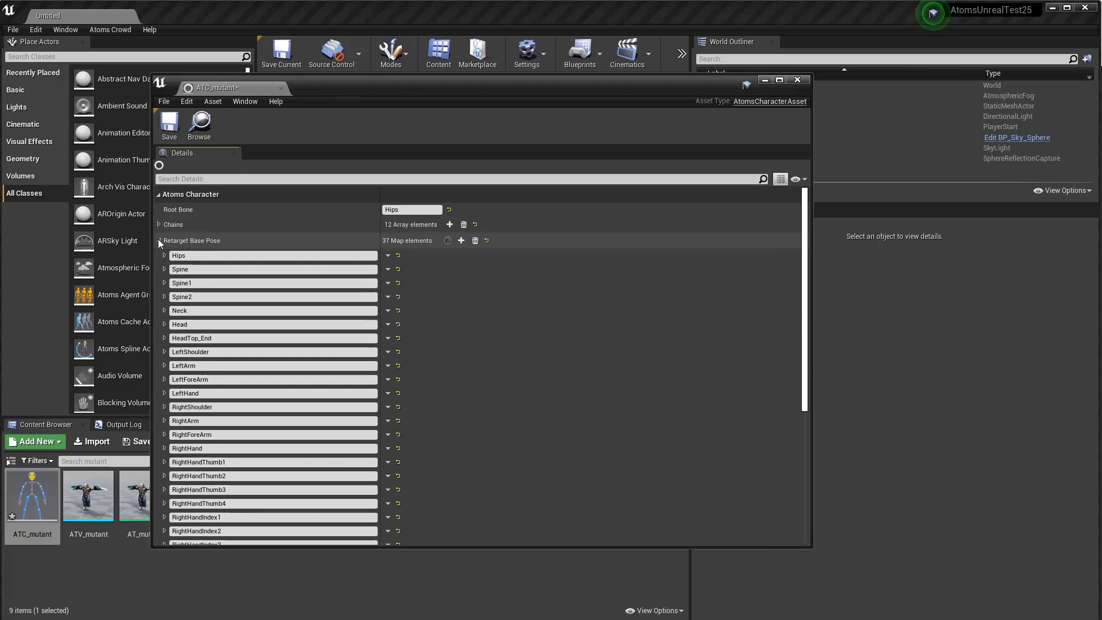
{"action": "left_click", "coordinate": [158, 240]}
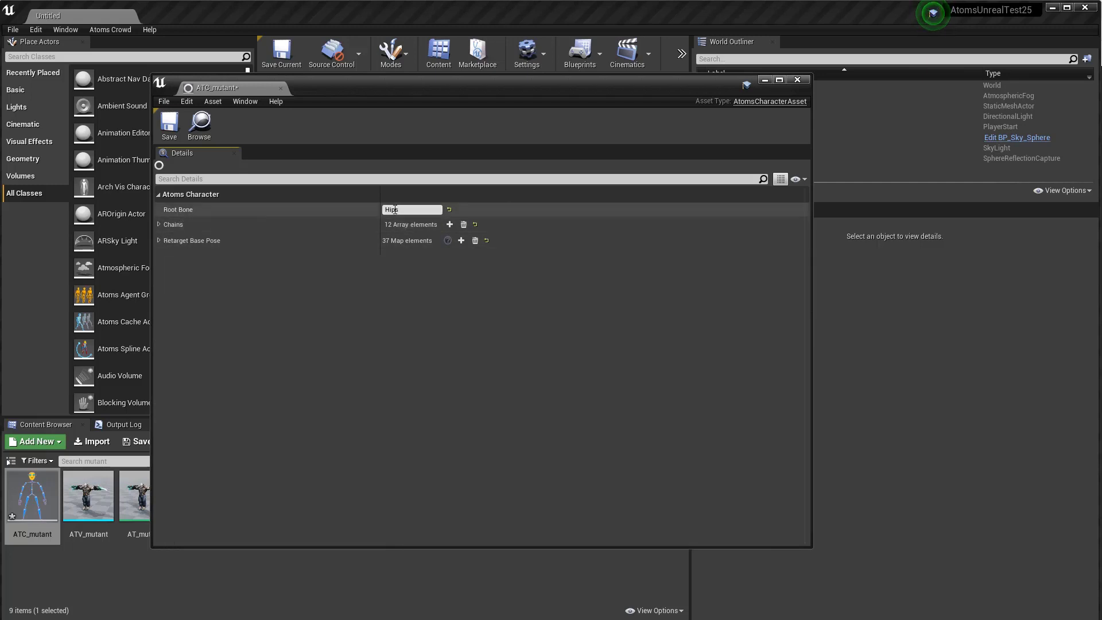
Step: Examine chain 0 of the Chains list: its bones and the available options for Type, Horizontal, Vertical and Depth
{"action": "left_click", "coordinate": [158, 224]}
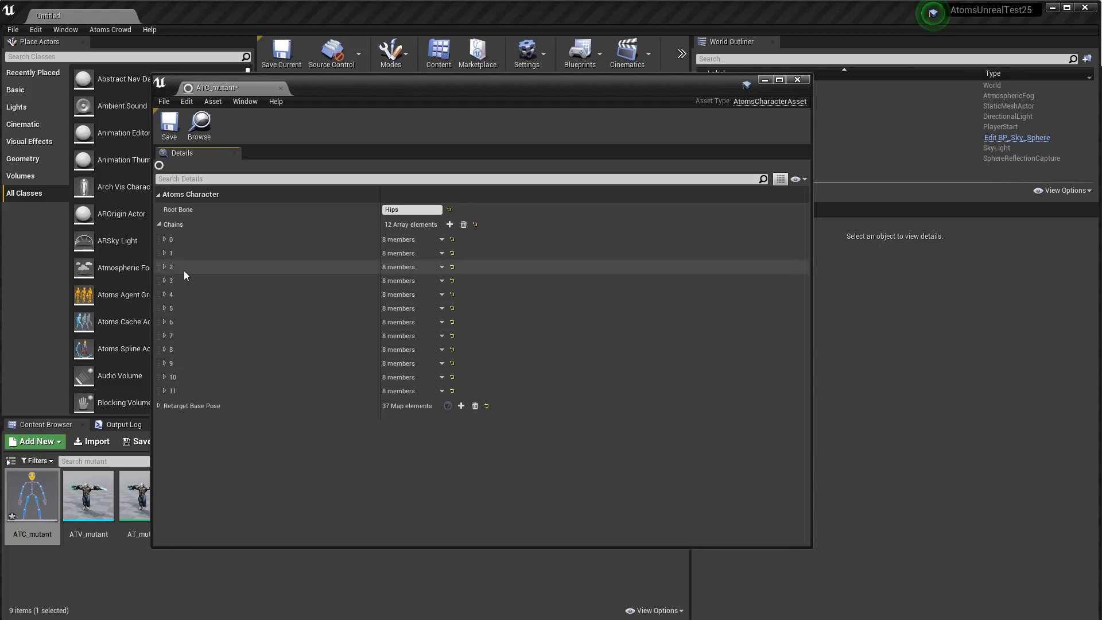
{"action": "left_click", "coordinate": [166, 238]}
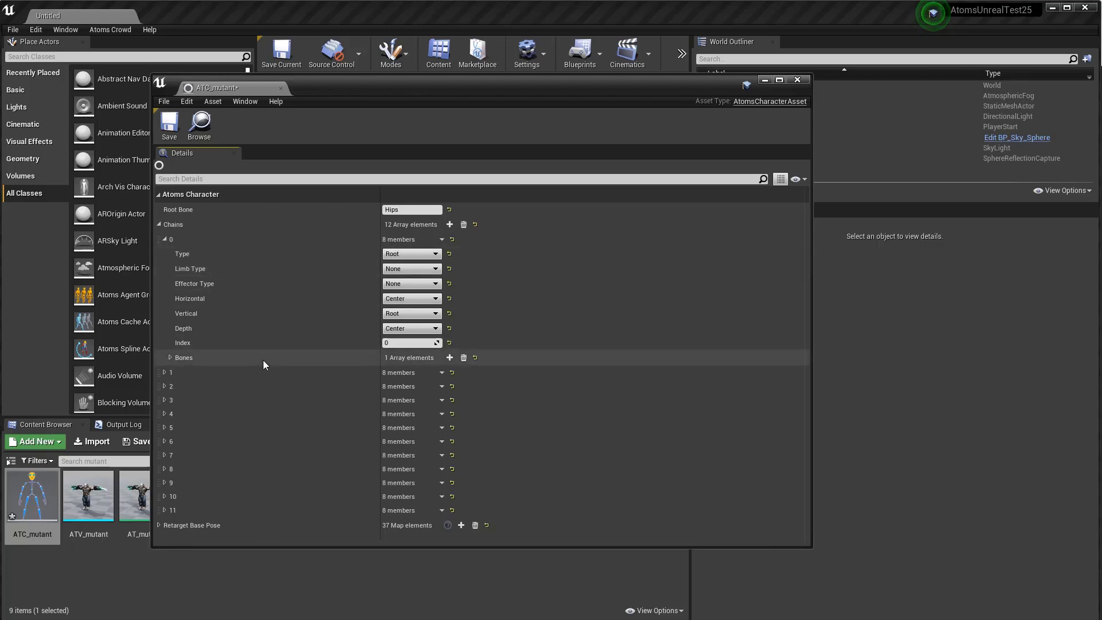
{"action": "left_click", "coordinate": [169, 356]}
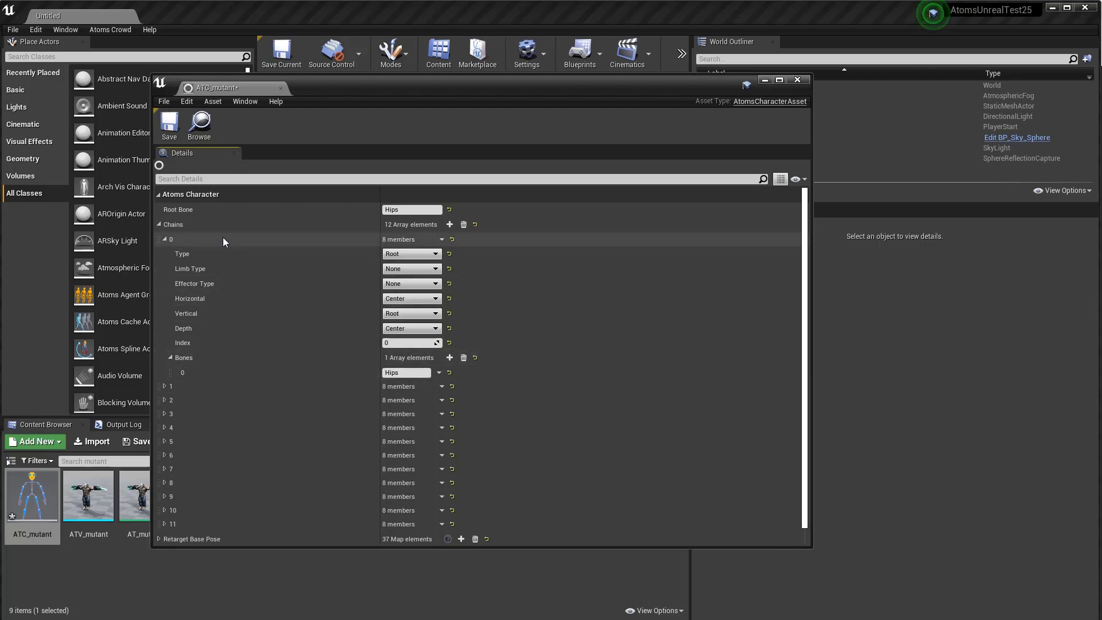
{"action": "left_click", "coordinate": [422, 253]}
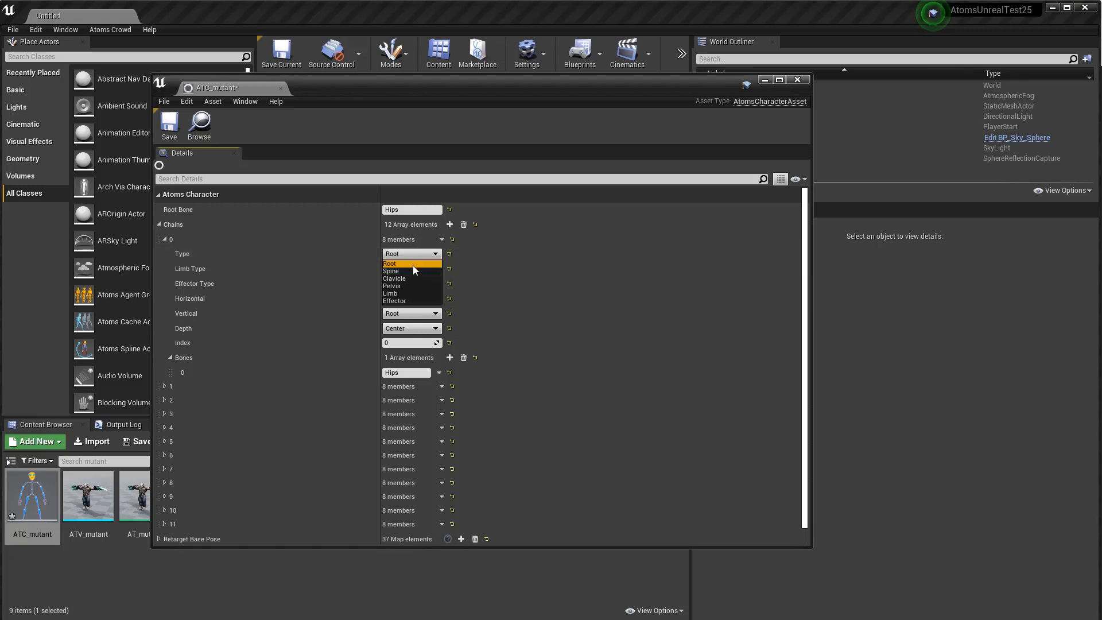
{"action": "left_click", "coordinate": [414, 252]}
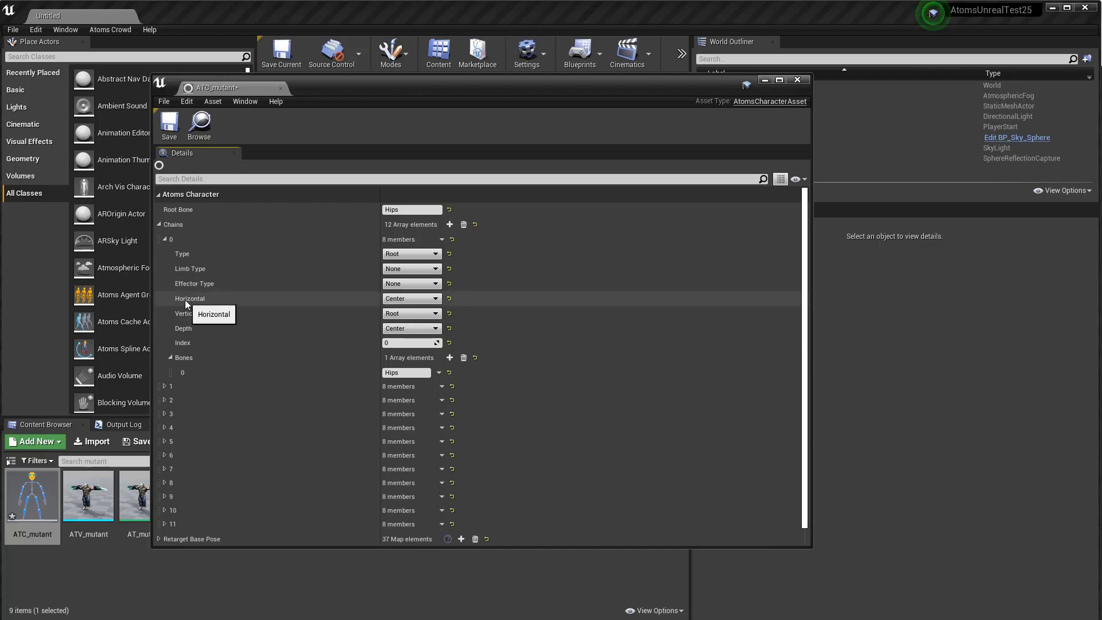
{"action": "left_click", "coordinate": [420, 298]}
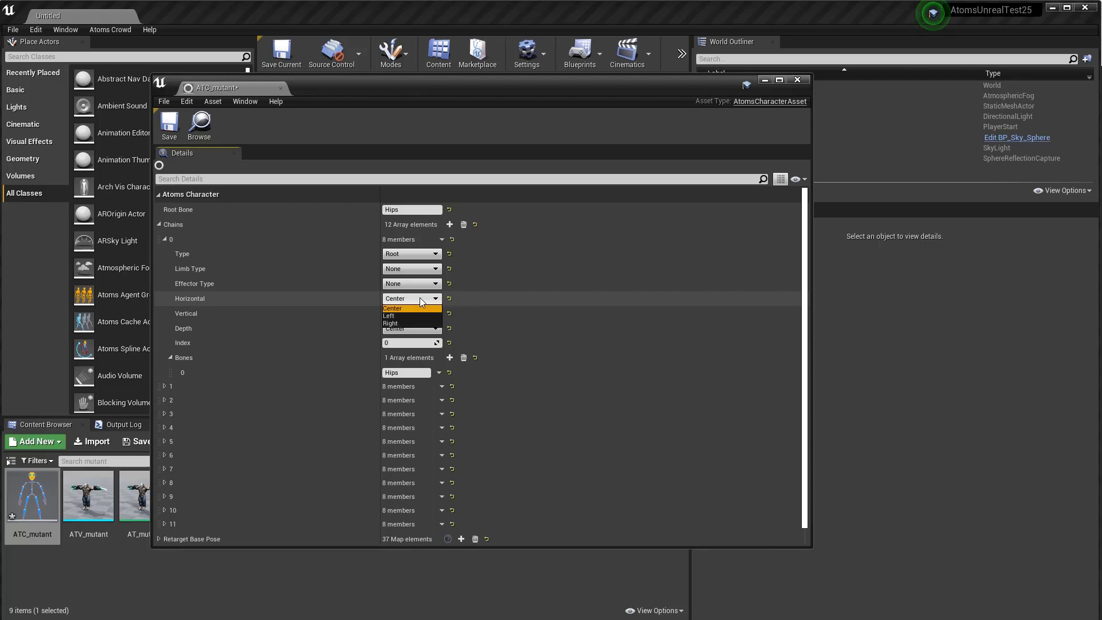
{"action": "left_click", "coordinate": [415, 308]}
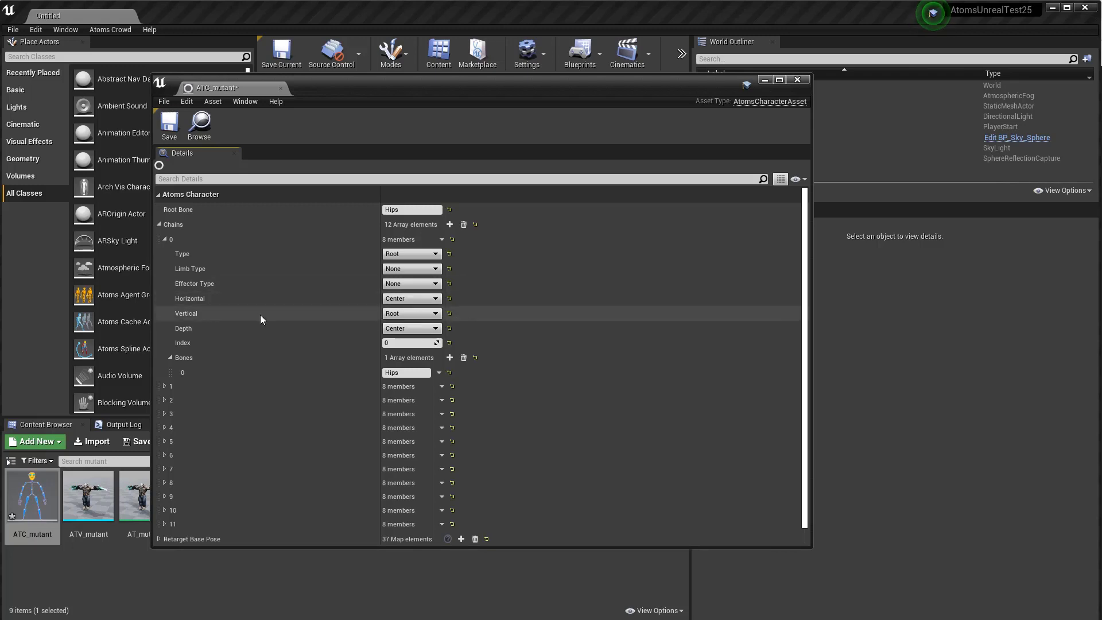
{"action": "left_click", "coordinate": [405, 313]}
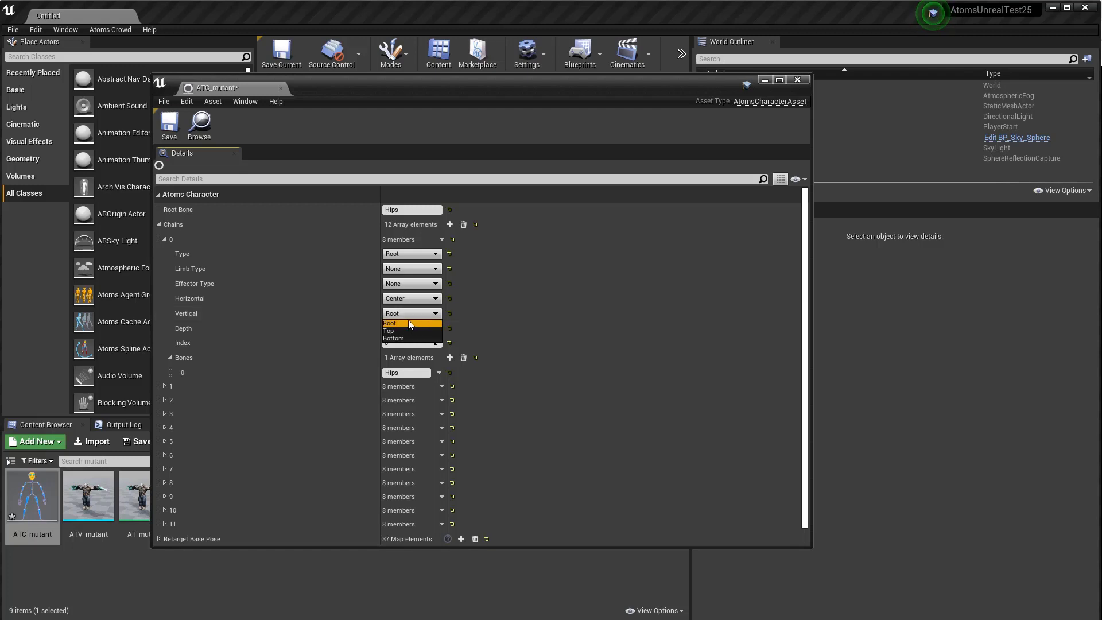
{"action": "left_click", "coordinate": [417, 322]}
{"action": "left_click", "coordinate": [417, 328]}
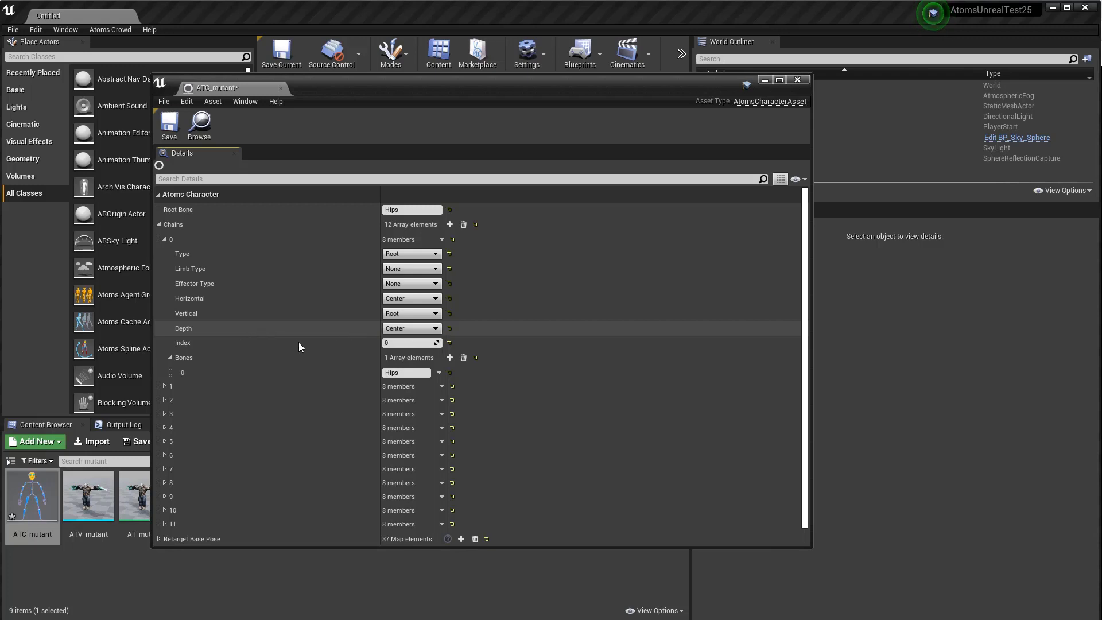
Step: Examine chain 1 of the Chains list, checking its Vertical and Depth settings and its bones
{"action": "left_click", "coordinate": [164, 239]}
{"action": "left_click", "coordinate": [164, 253]}
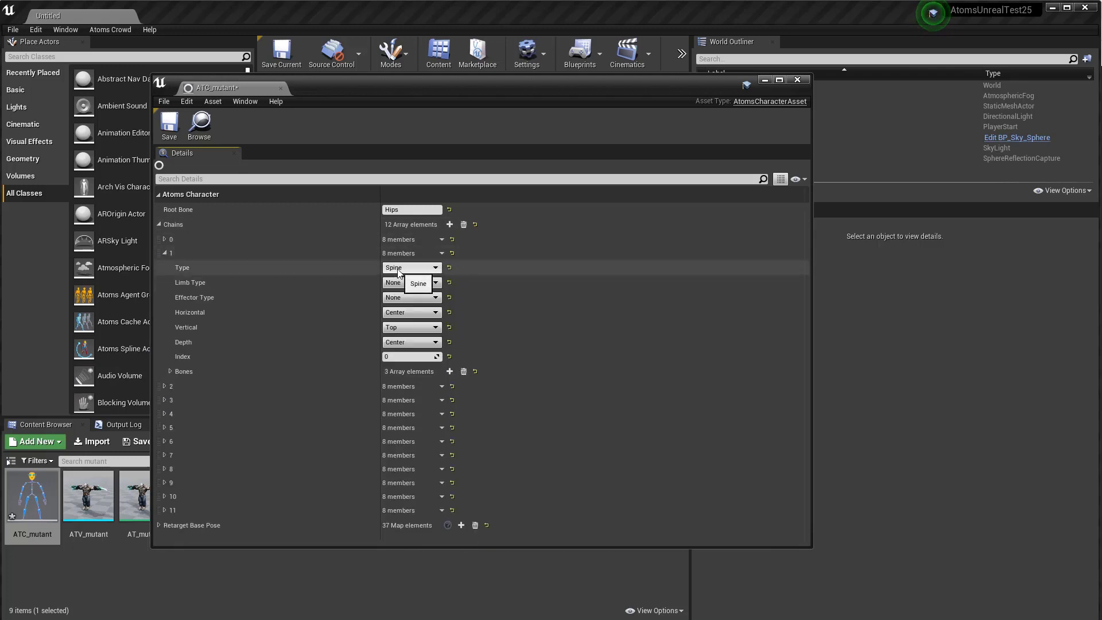
{"action": "left_click", "coordinate": [404, 328]}
{"action": "left_click", "coordinate": [404, 342]}
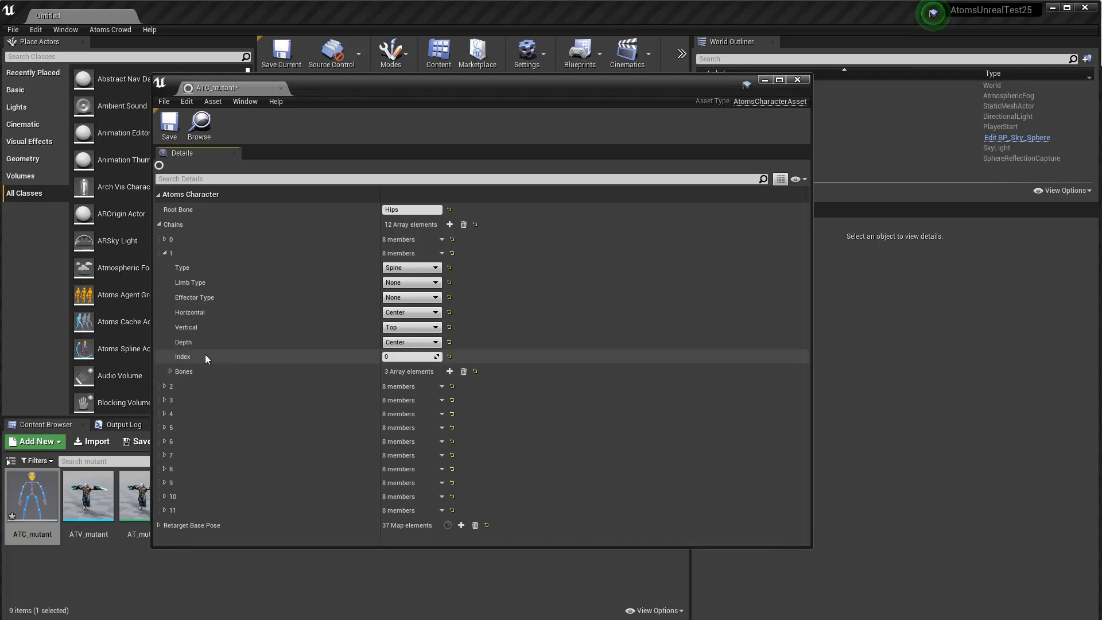
{"action": "left_click", "coordinate": [170, 371]}
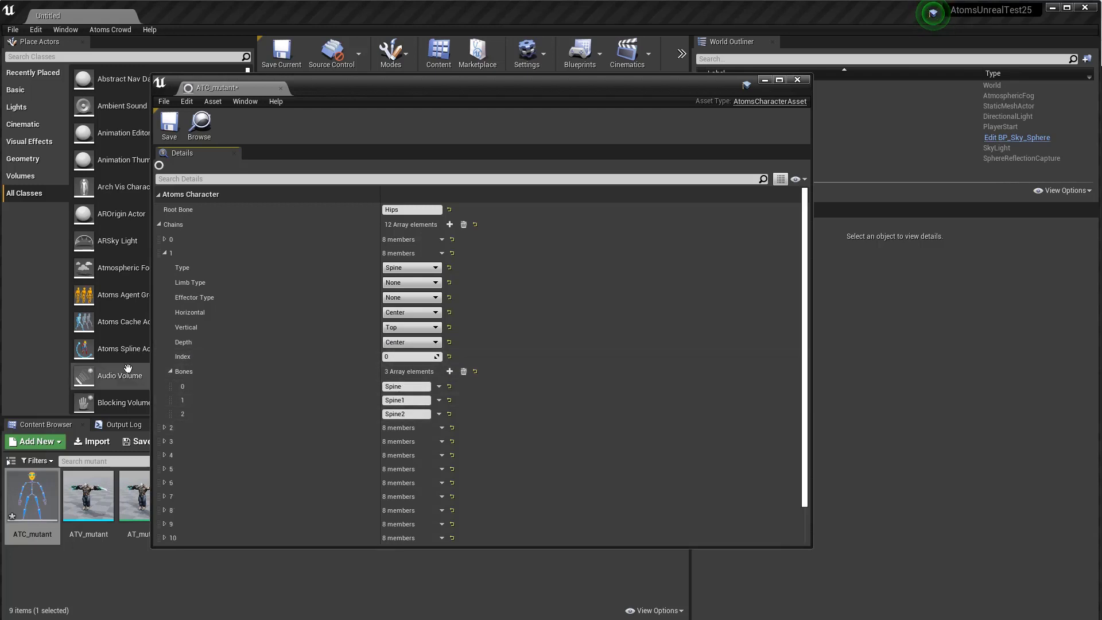
{"action": "left_click", "coordinate": [171, 371]}
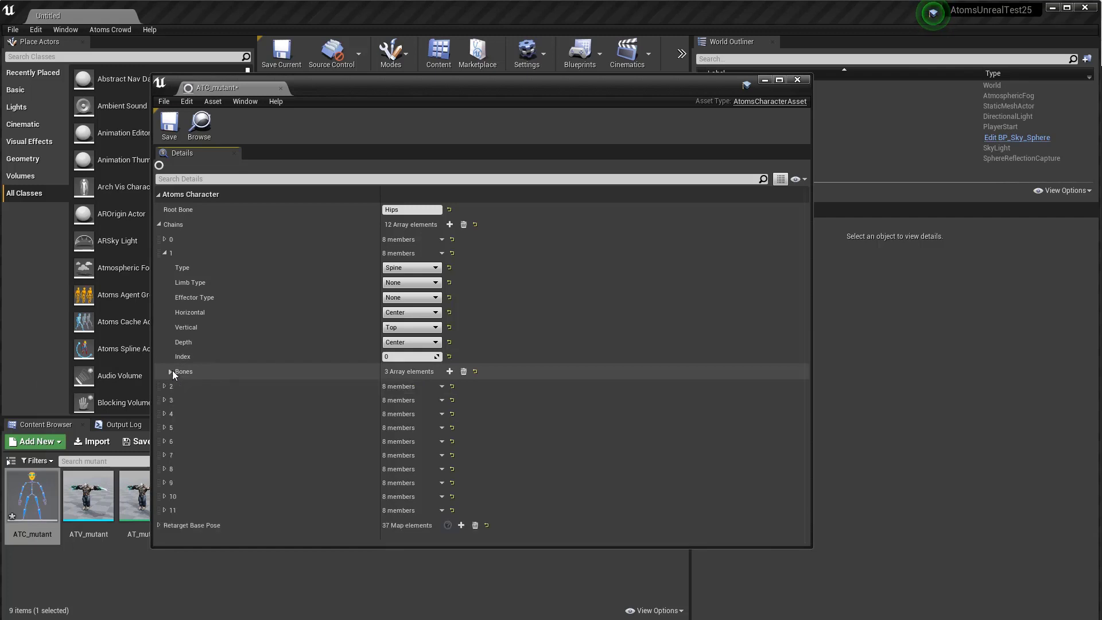
Step: Examine chain 2 of the Chains list, checking its Type, Vertical and Depth options and its list of bones
{"action": "left_click", "coordinate": [164, 253]}
{"action": "left_click", "coordinate": [164, 267]}
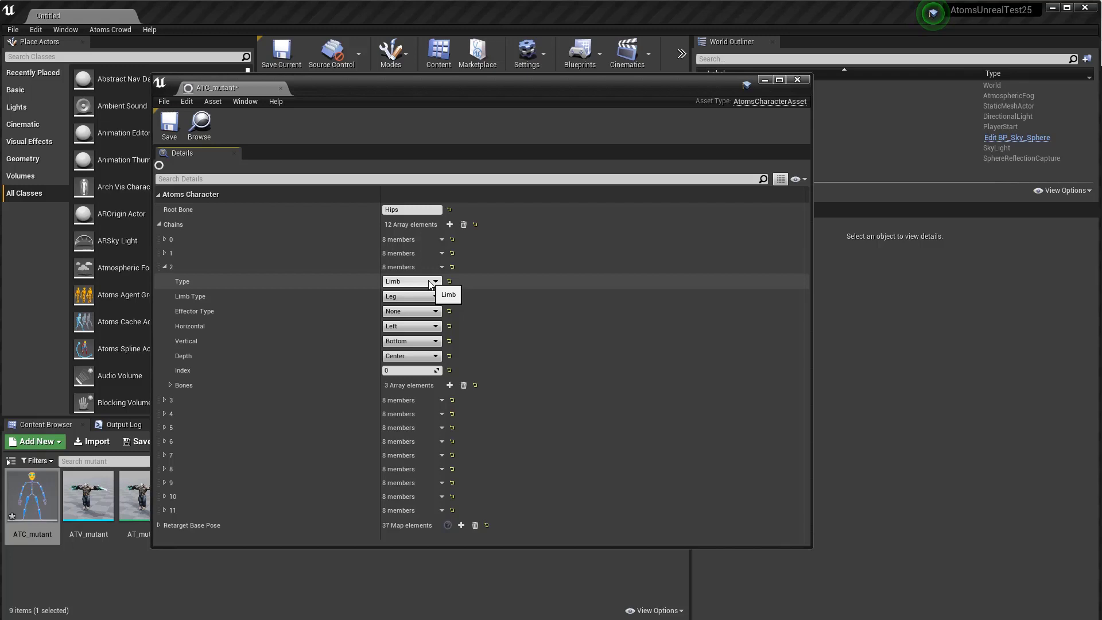
{"action": "left_click", "coordinate": [408, 281]}
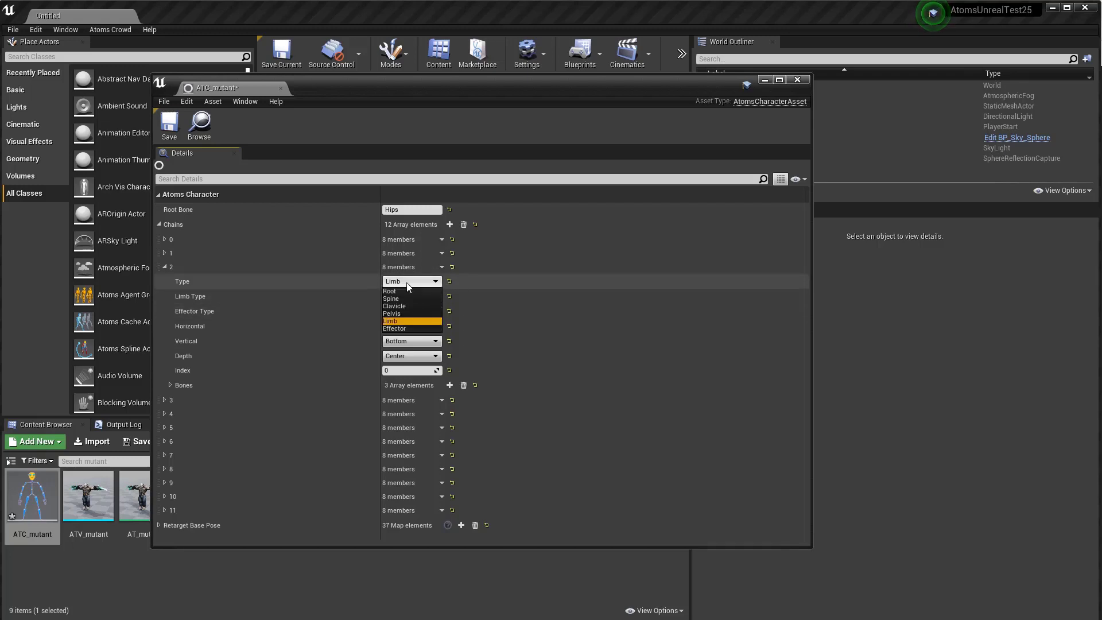
{"action": "left_click", "coordinate": [406, 283]}
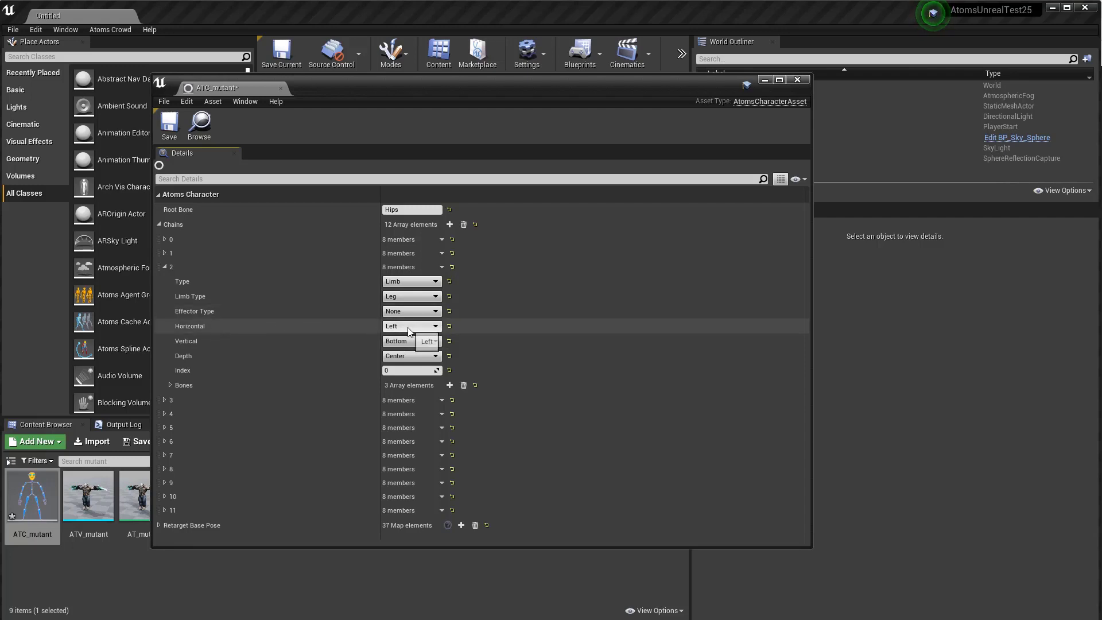
{"action": "left_click", "coordinate": [404, 344]}
{"action": "left_click", "coordinate": [404, 346]}
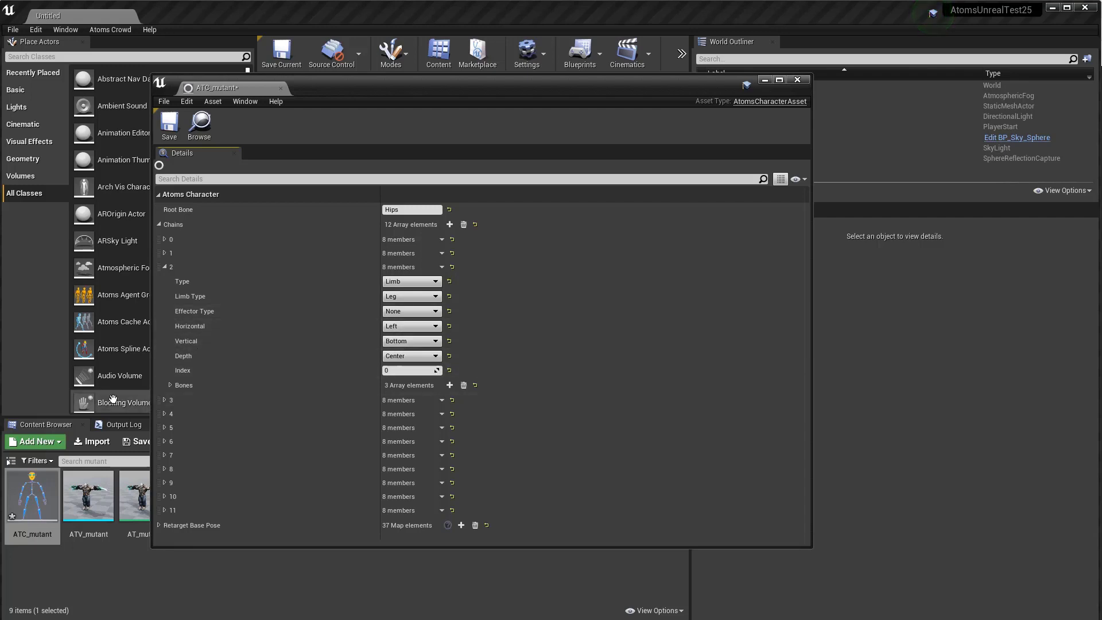
{"action": "left_click", "coordinate": [421, 359]}
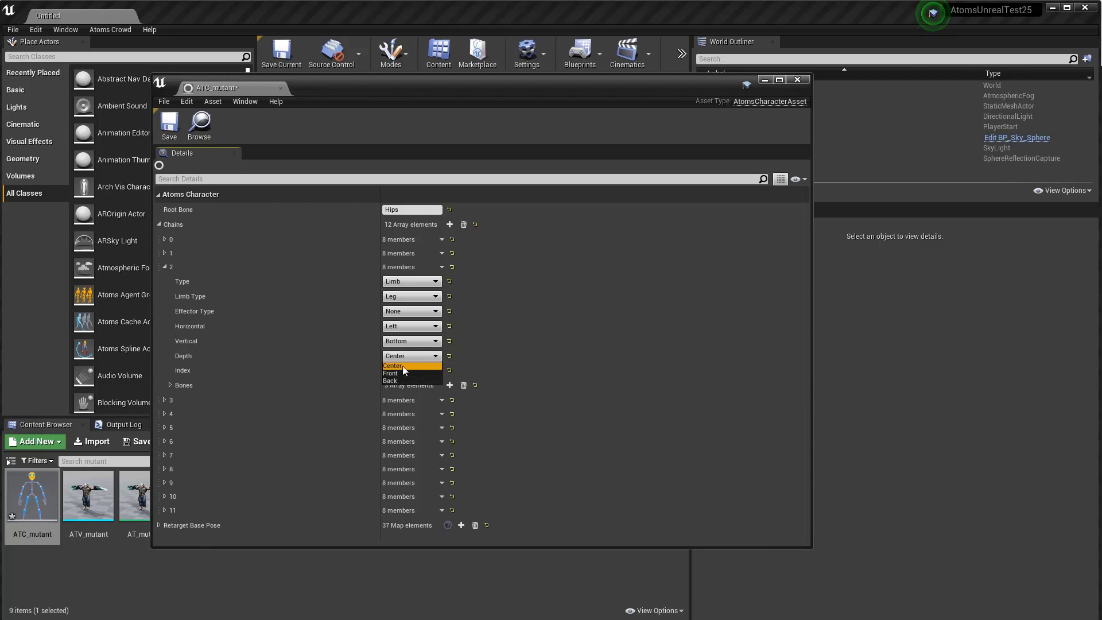
{"action": "left_click", "coordinate": [409, 366]}
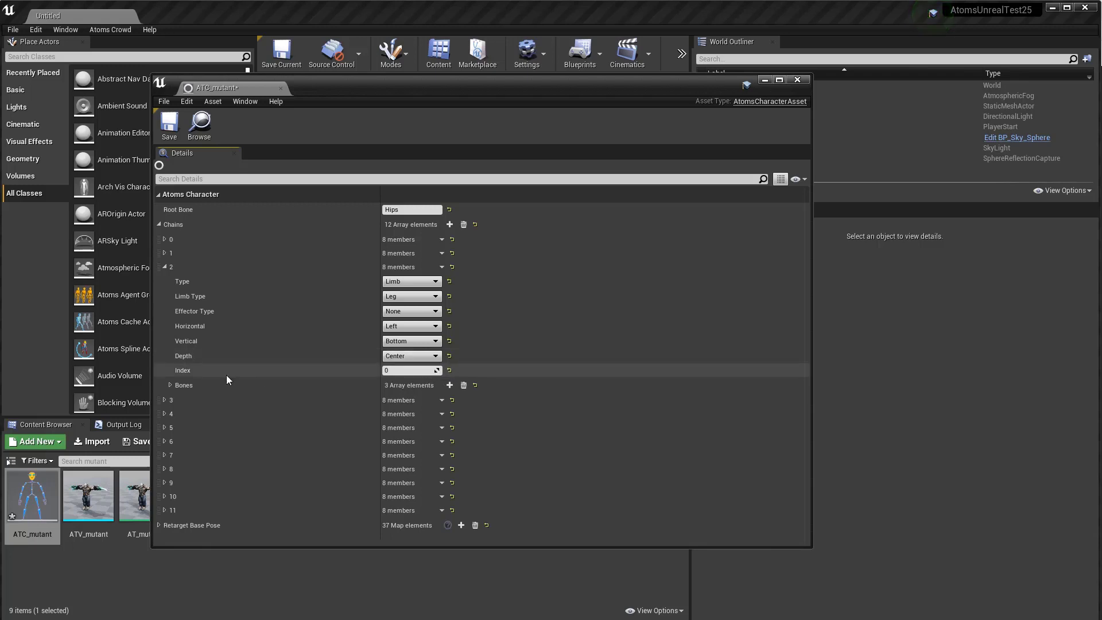
{"action": "left_click", "coordinate": [169, 385]}
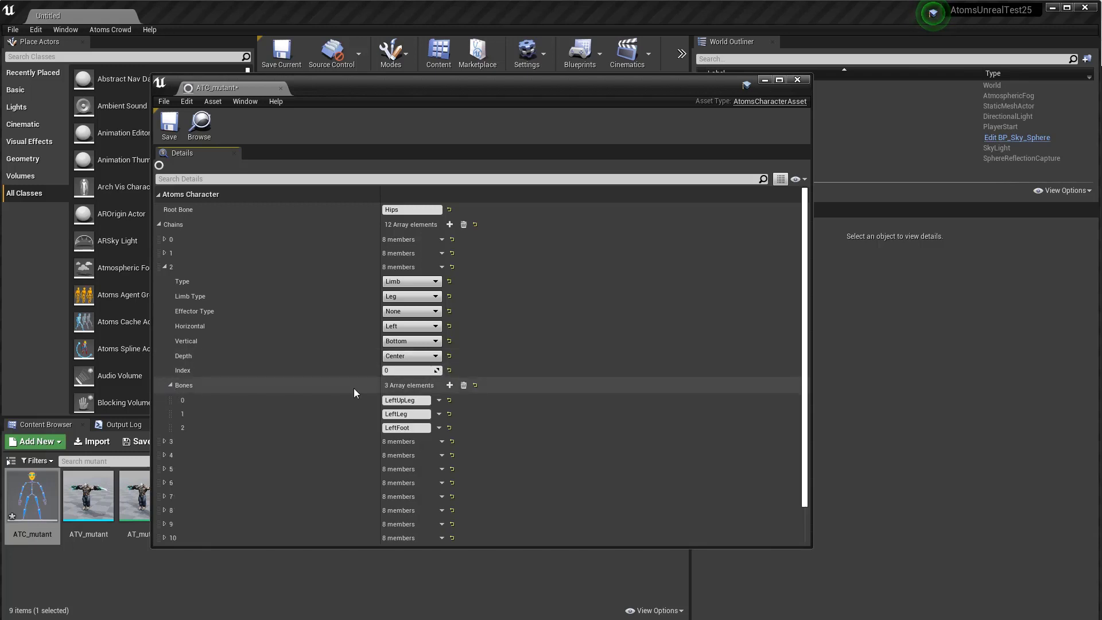
{"action": "left_click", "coordinate": [416, 401]}
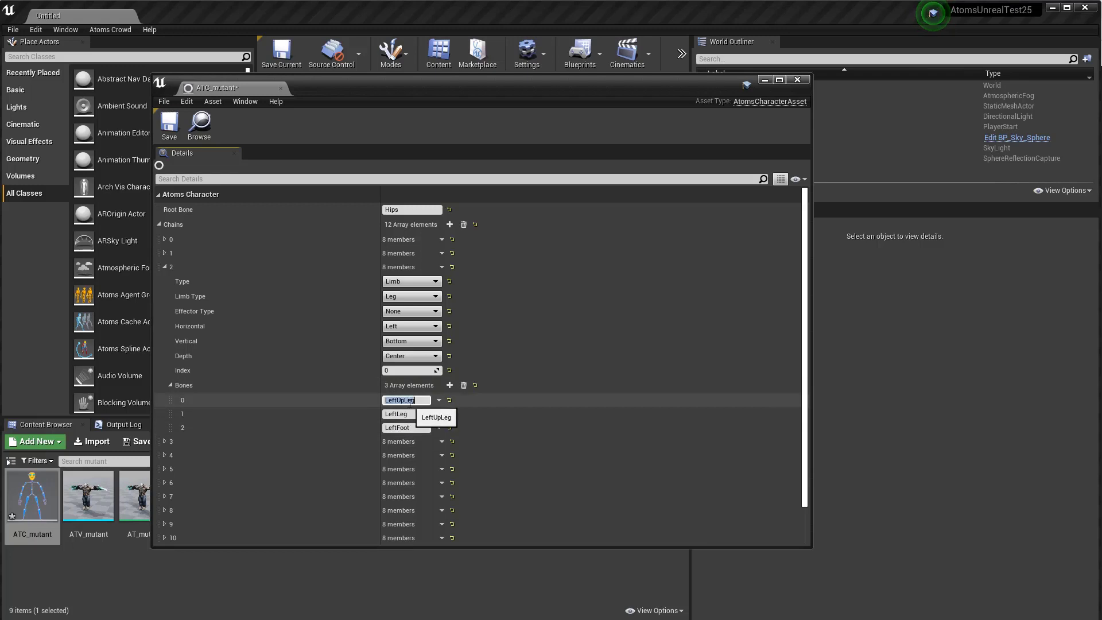
Step: Examine chain 2's bones LeftUpLeg, LeftLeg and LeftFoot, and the settings of chain 3
{"action": "left_click", "coordinate": [408, 414]}
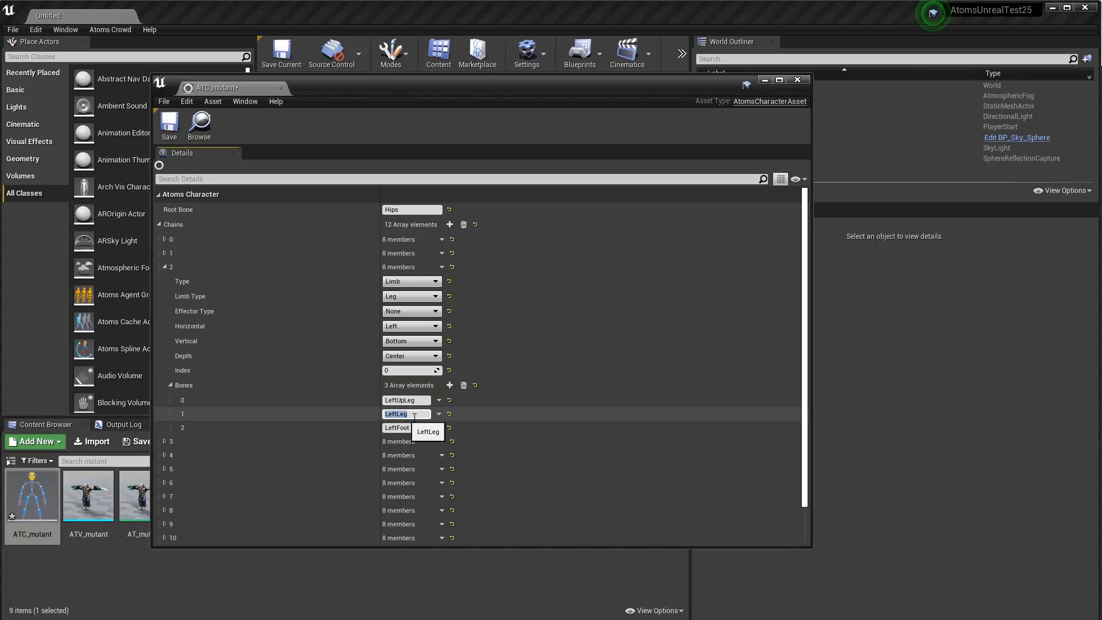
{"action": "left_click", "coordinate": [404, 428]}
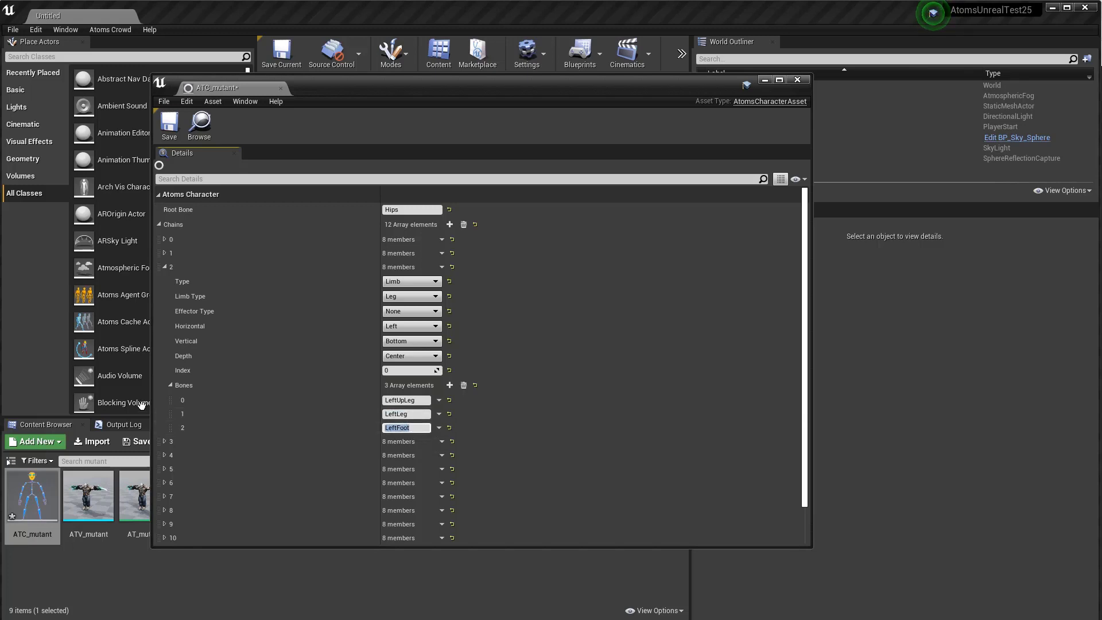
{"action": "left_click", "coordinate": [169, 386]}
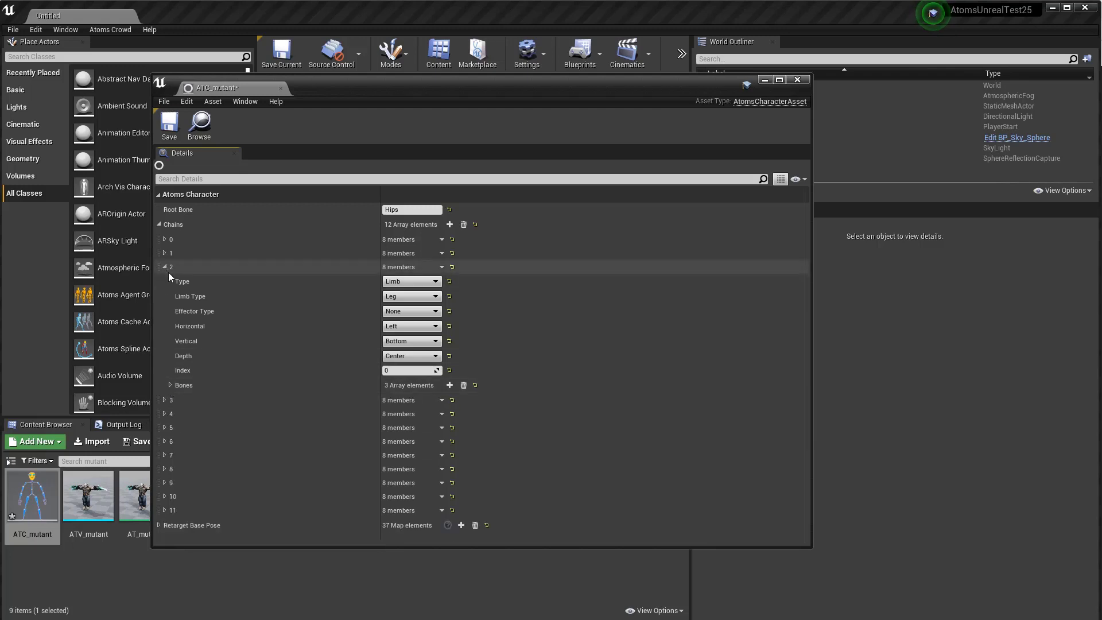
{"action": "left_click", "coordinate": [166, 267]}
{"action": "left_click", "coordinate": [166, 281]}
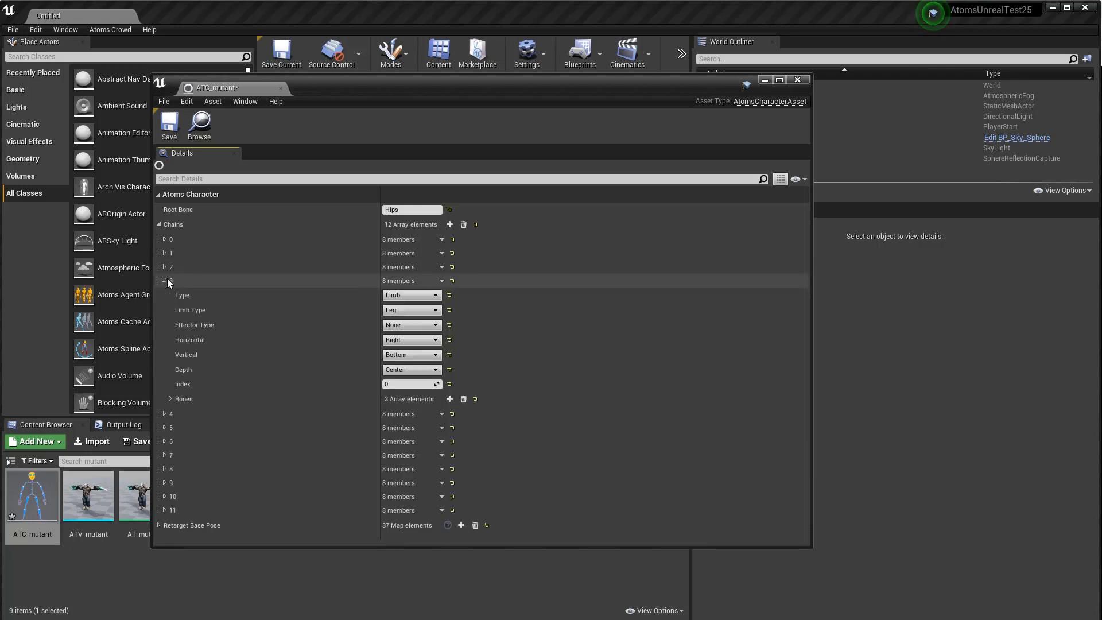
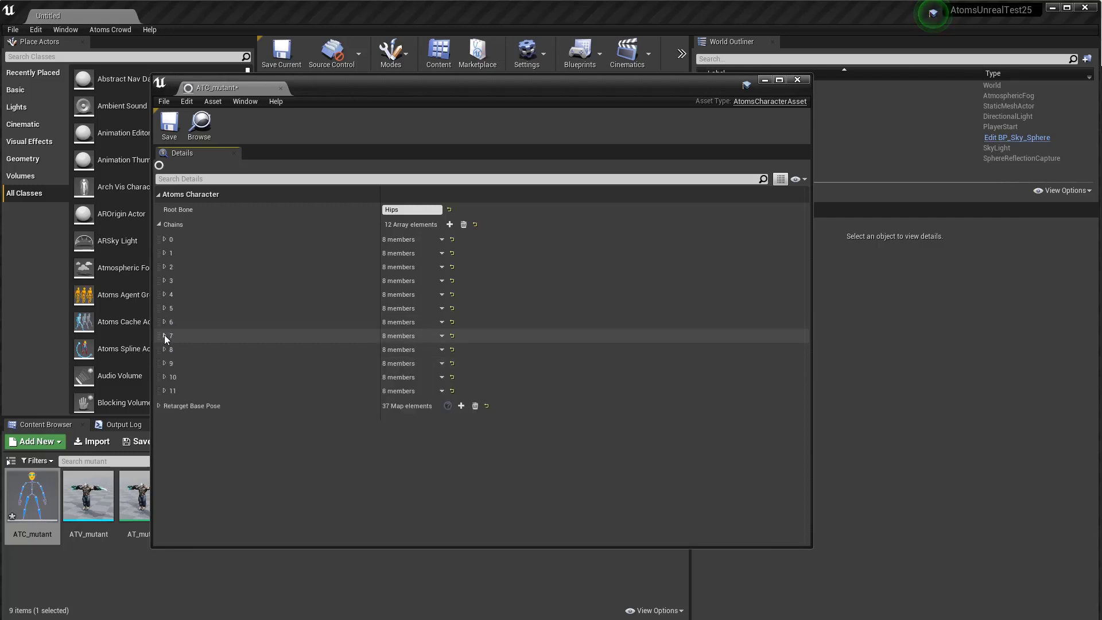
Step: Examine chain 8 of the Chains list, checking its type and position settings and its bone list
{"action": "left_click", "coordinate": [165, 349]}
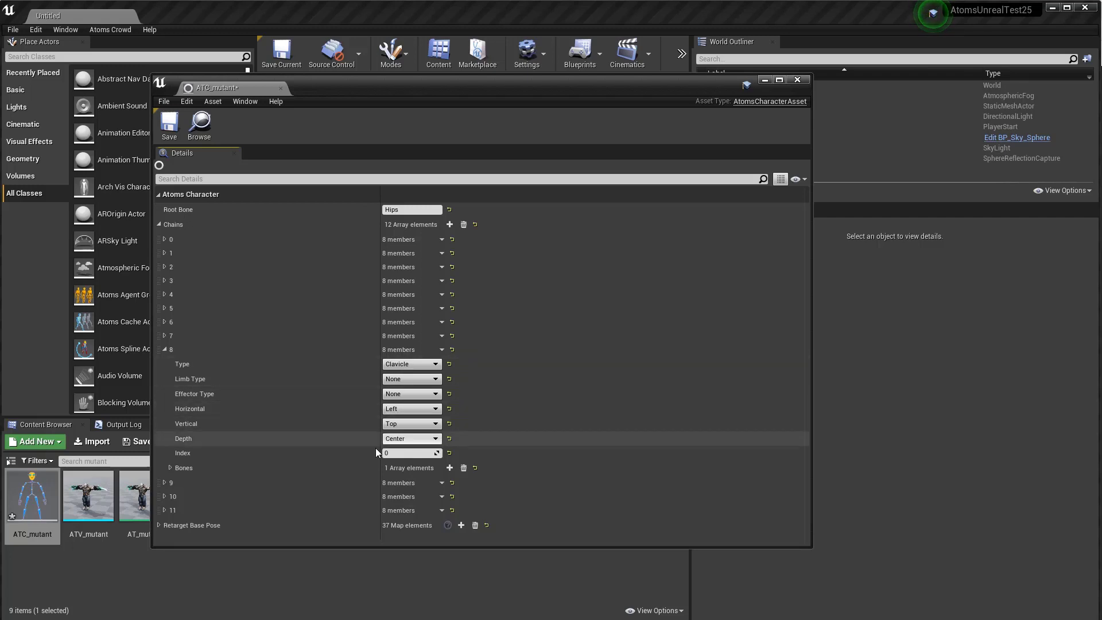
{"action": "left_click", "coordinate": [170, 467]}
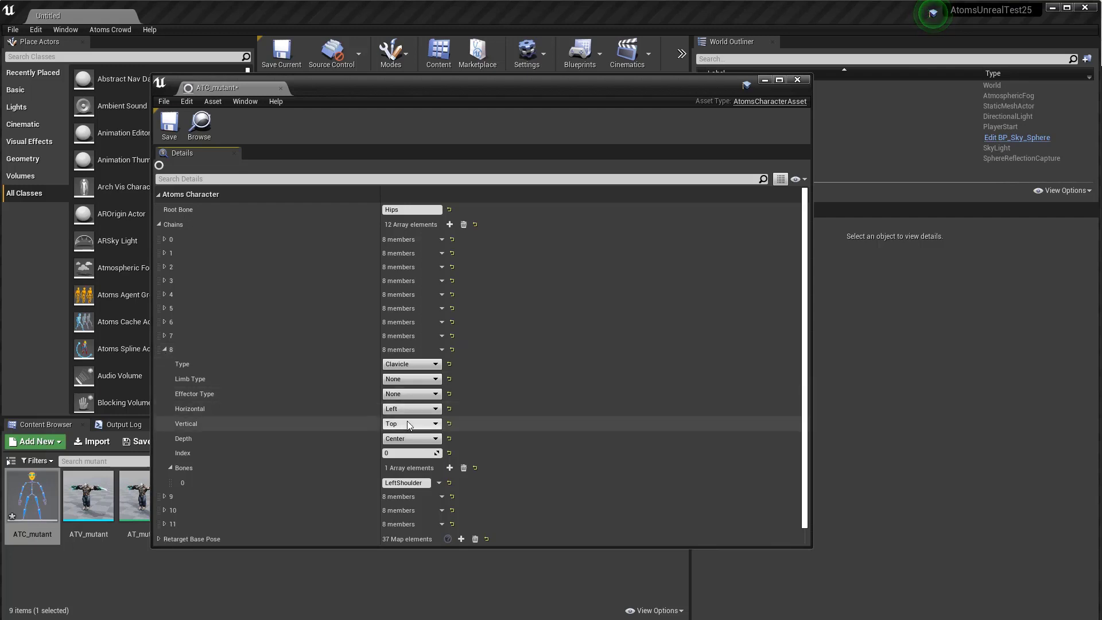
{"action": "left_click", "coordinate": [164, 349]}
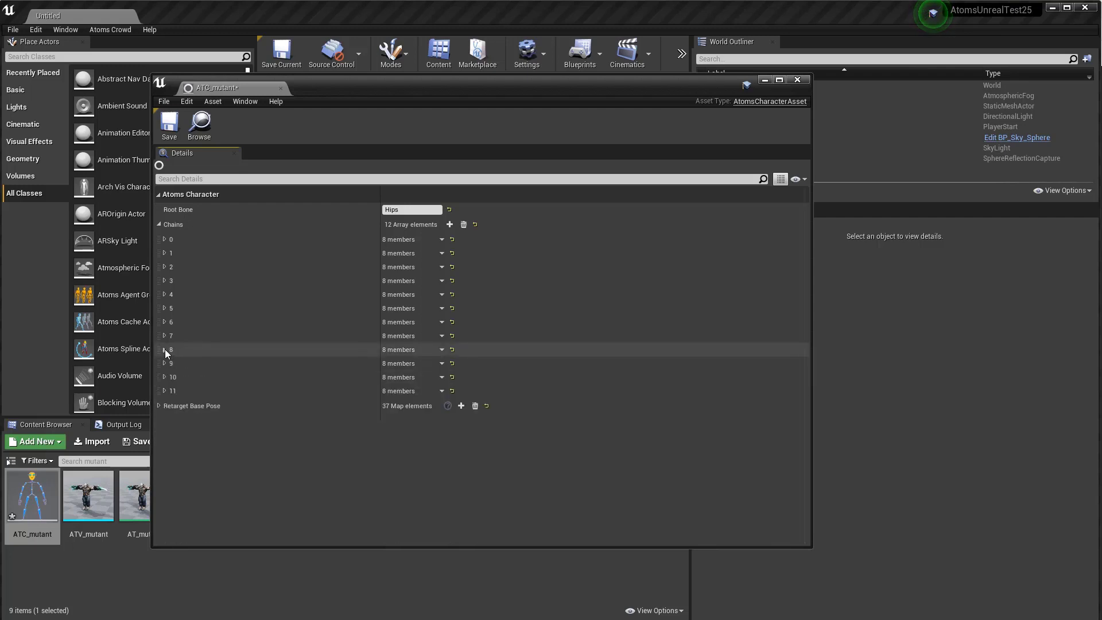
Step: Examine chain 10 of the Chains list, checking its limb settings and its list of bones
{"action": "left_click", "coordinate": [165, 376]}
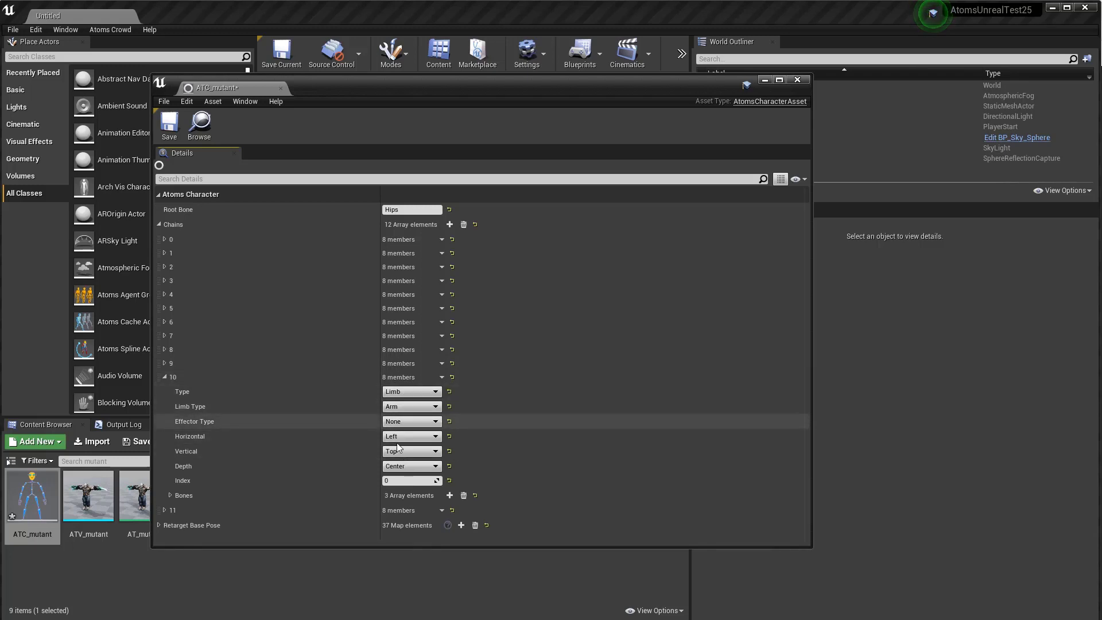
{"action": "left_click", "coordinate": [169, 495]}
{"action": "scroll", "coordinate": [301, 502], "scroll_direction": "down", "scroll_amount": 1}
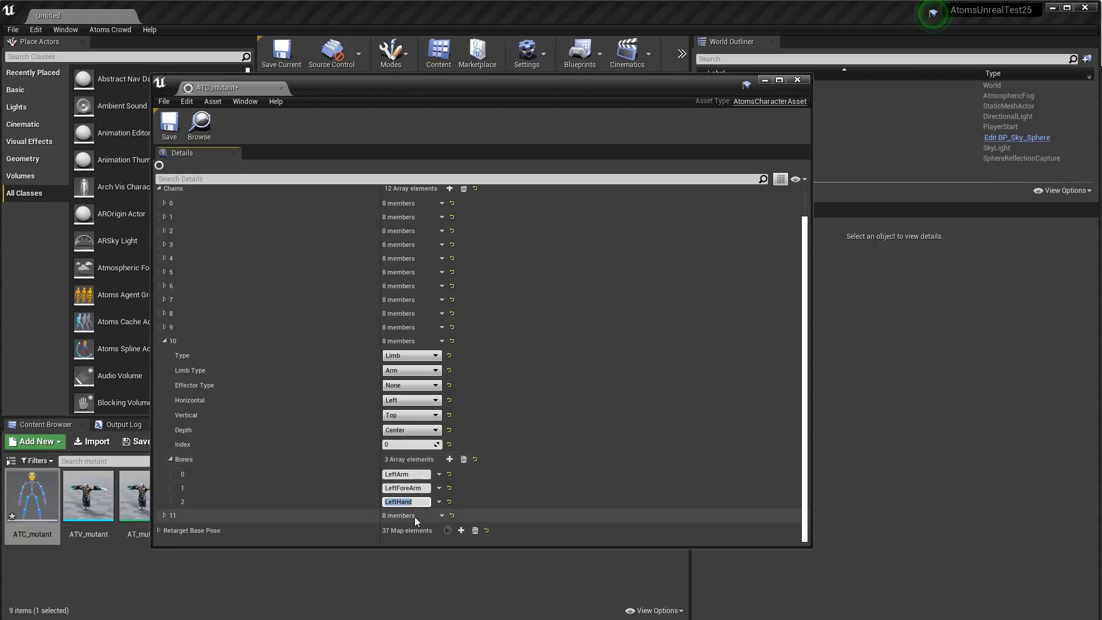
{"action": "left_click", "coordinate": [173, 459]}
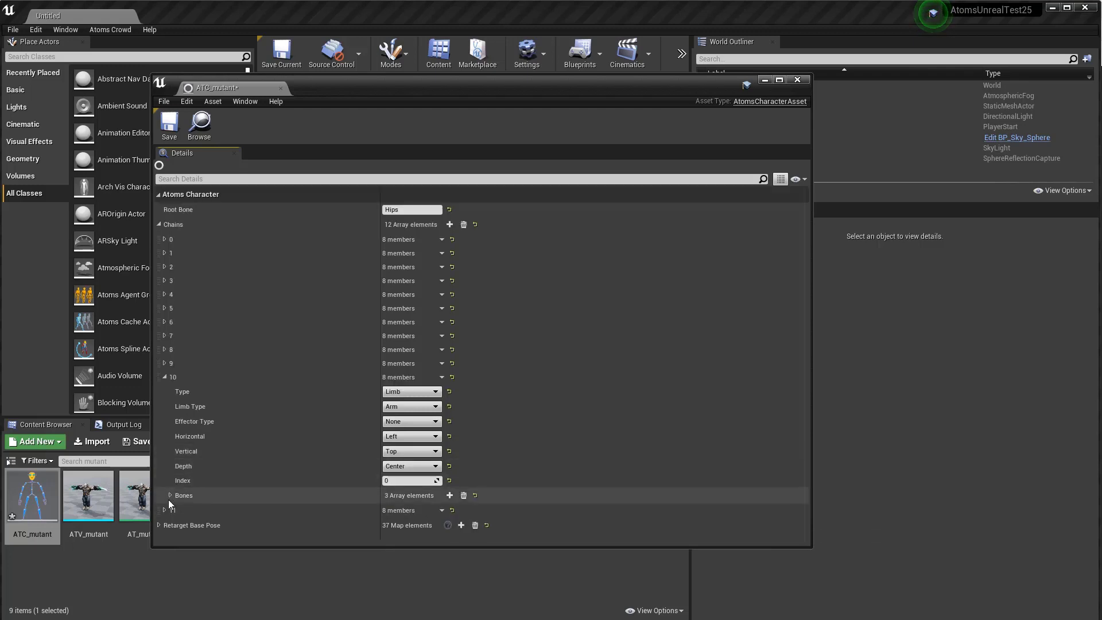
{"action": "left_click", "coordinate": [164, 377]}
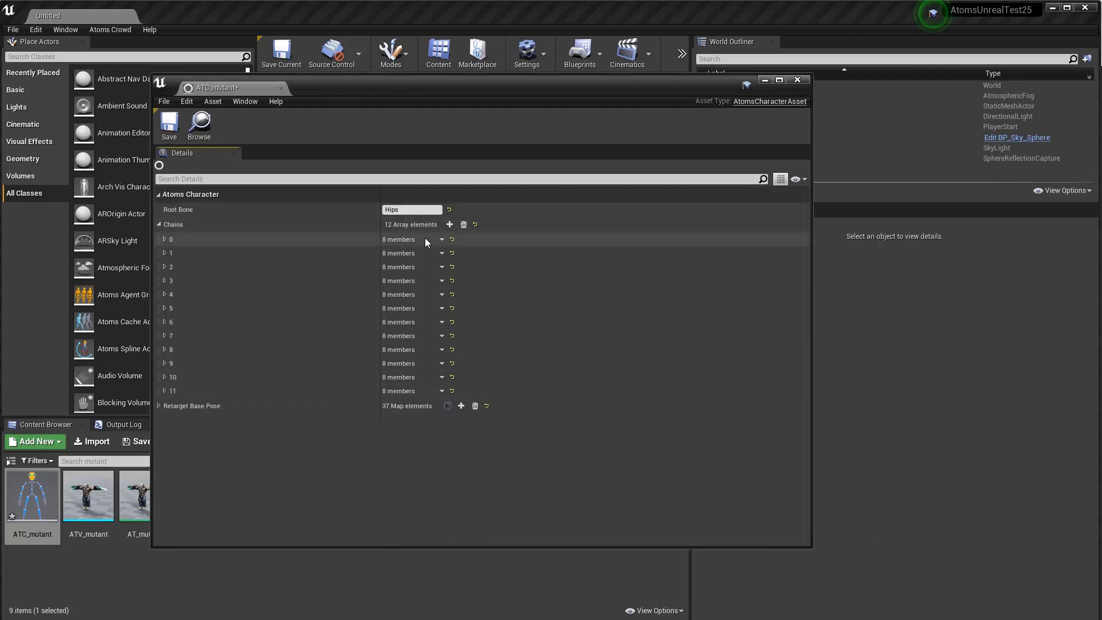
Step: Add a trial chain with Type Effector, Effector Type Thumb, Horizontal Left, Vertical Top and Depth Center, and delete it again
{"action": "left_click", "coordinate": [450, 224]}
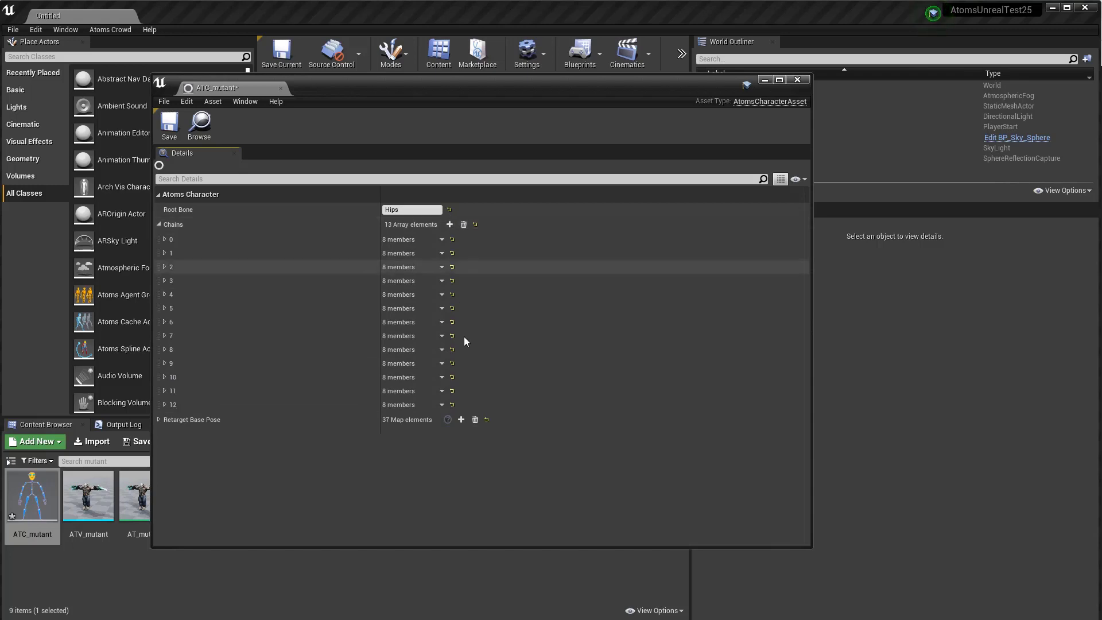
{"action": "left_click", "coordinate": [164, 404]}
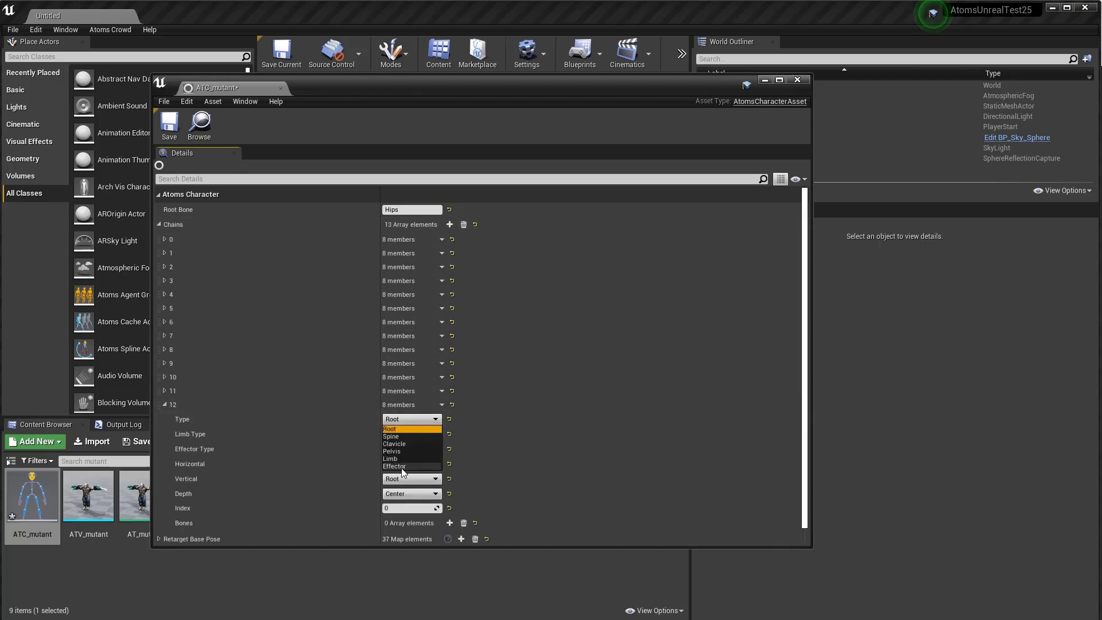
{"action": "left_click", "coordinate": [405, 466]}
{"action": "left_click", "coordinate": [404, 435]}
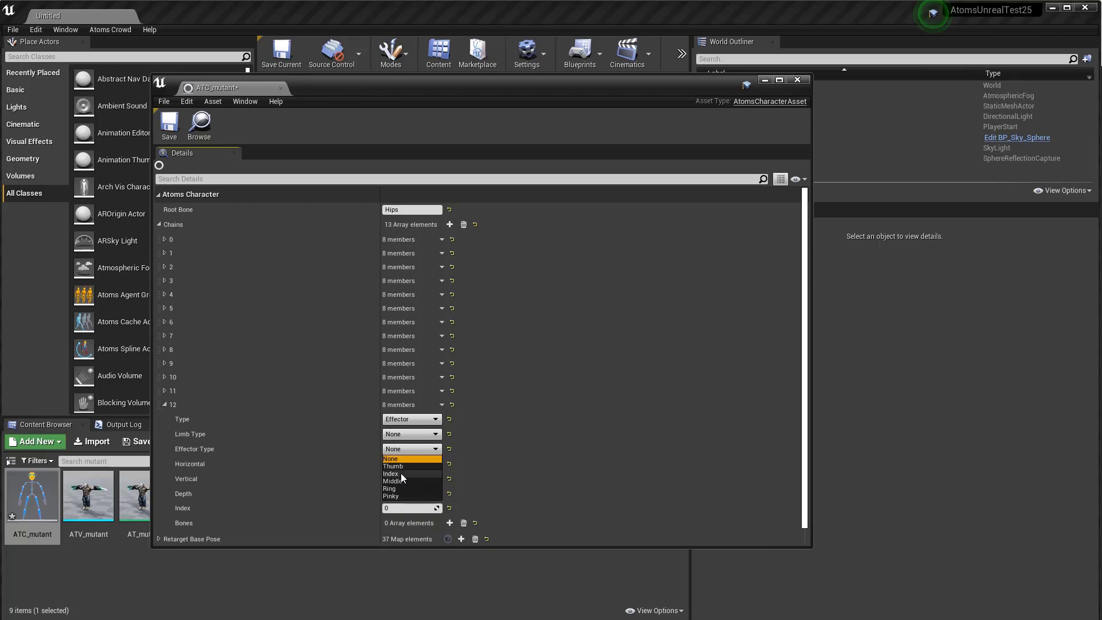
{"action": "left_click", "coordinate": [396, 466]}
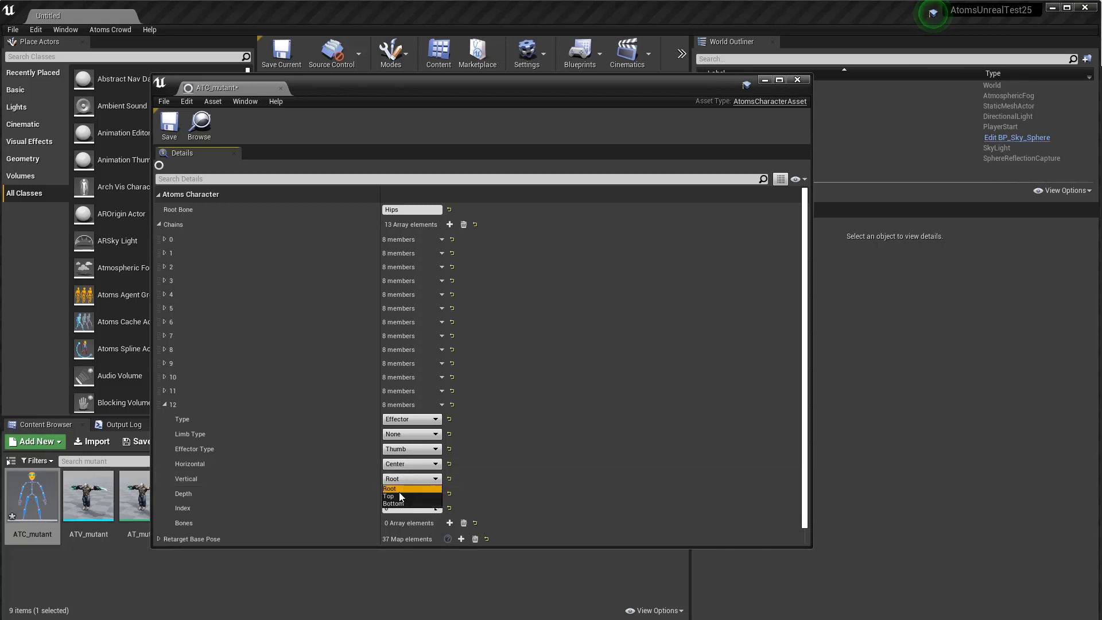
{"action": "left_click", "coordinate": [398, 495]}
{"action": "left_click", "coordinate": [401, 470]}
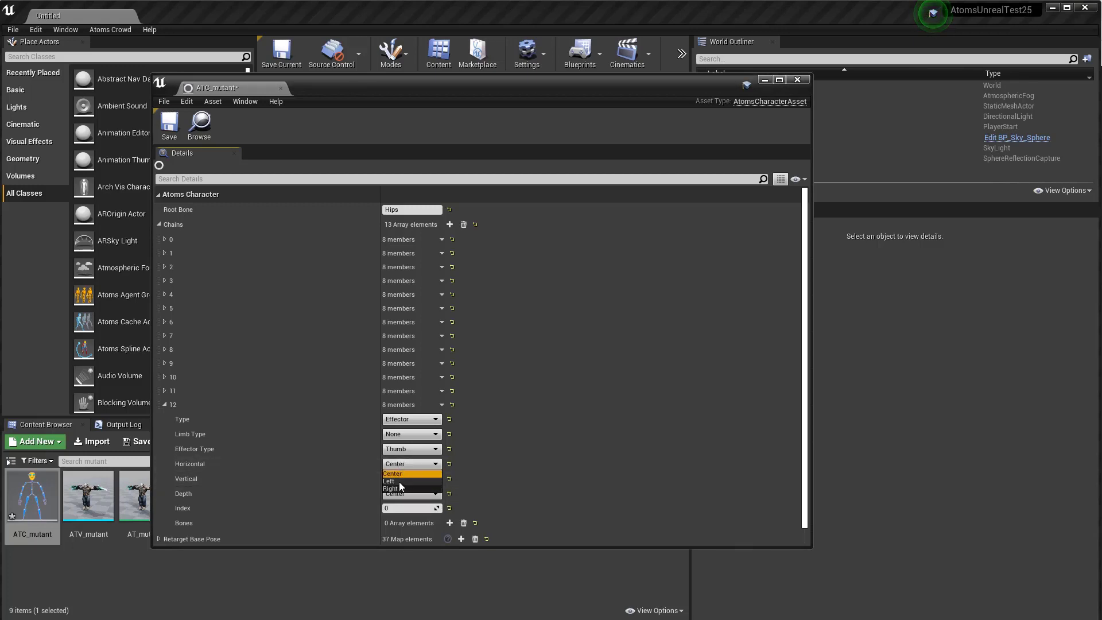
{"action": "left_click", "coordinate": [398, 481]}
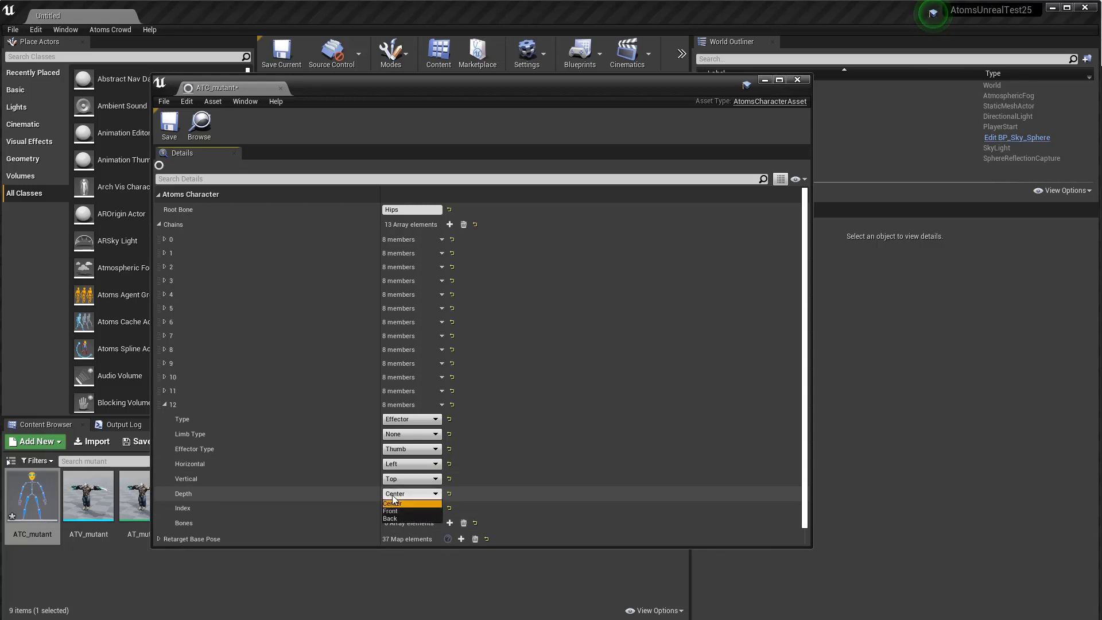
{"action": "left_click", "coordinate": [399, 502]}
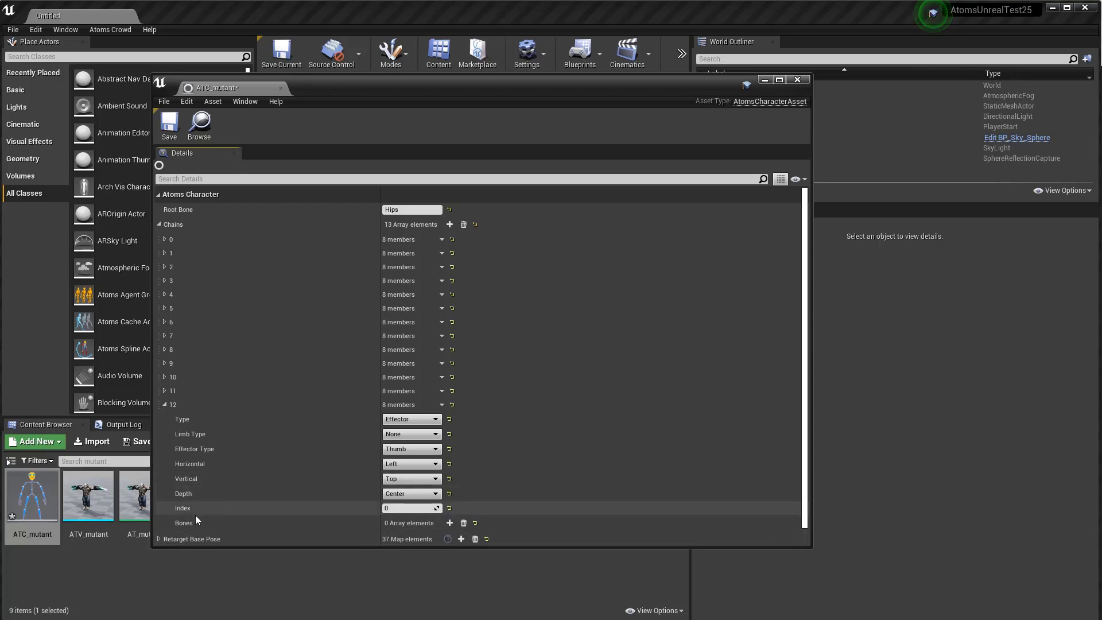
{"action": "left_click", "coordinate": [442, 405]}
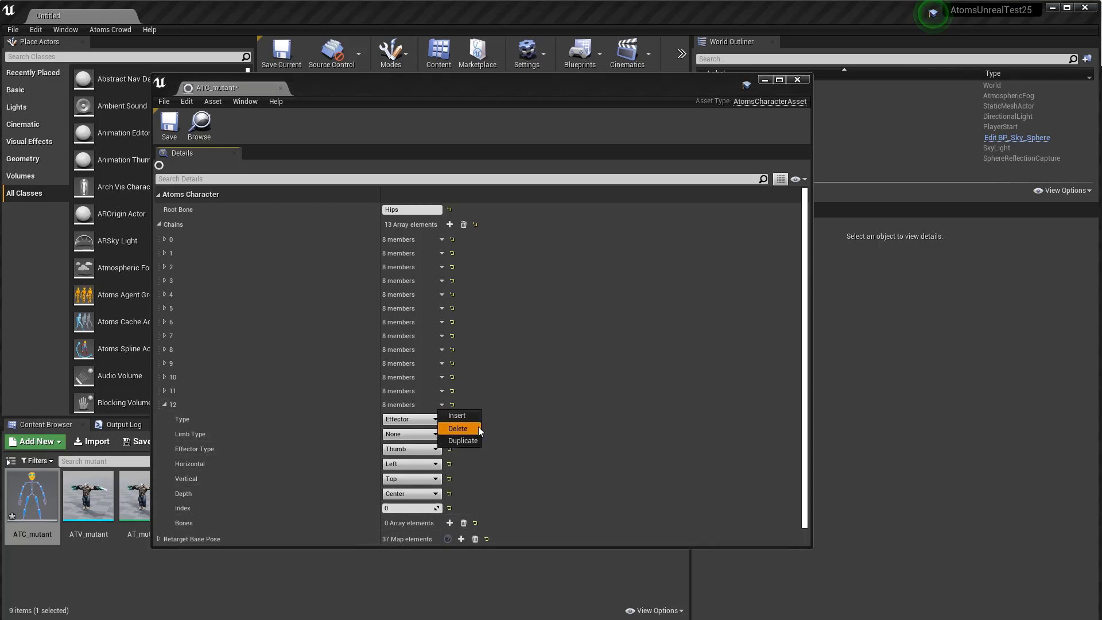
{"action": "left_click", "coordinate": [478, 425]}
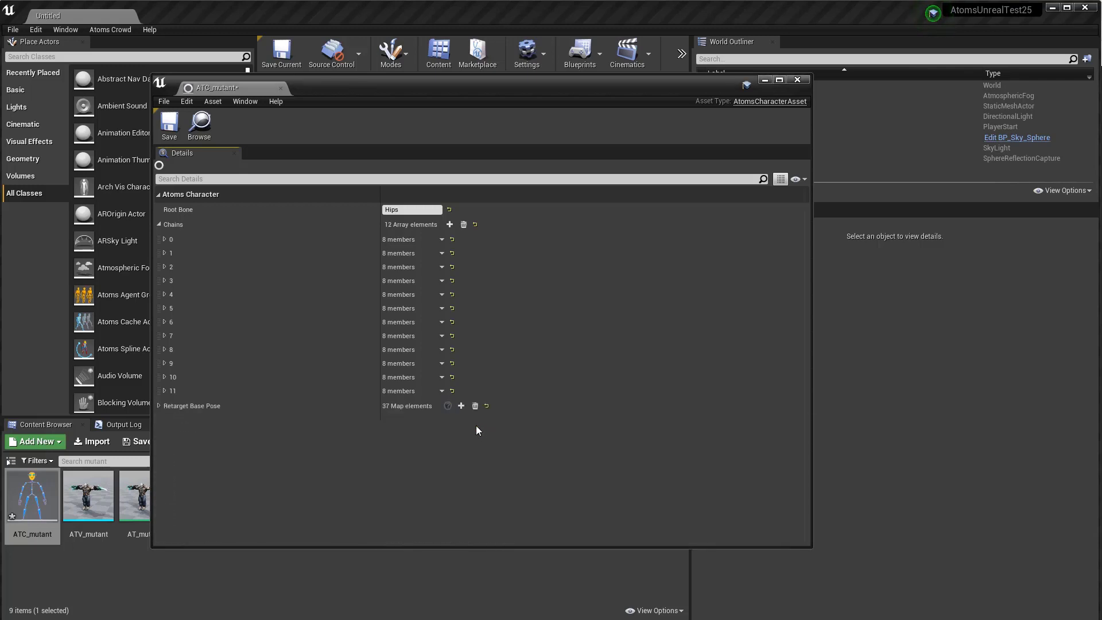
Step: Save the ATC_mutant character asset and close its editor
{"action": "left_click", "coordinate": [169, 124]}
{"action": "left_click", "coordinate": [797, 80]}
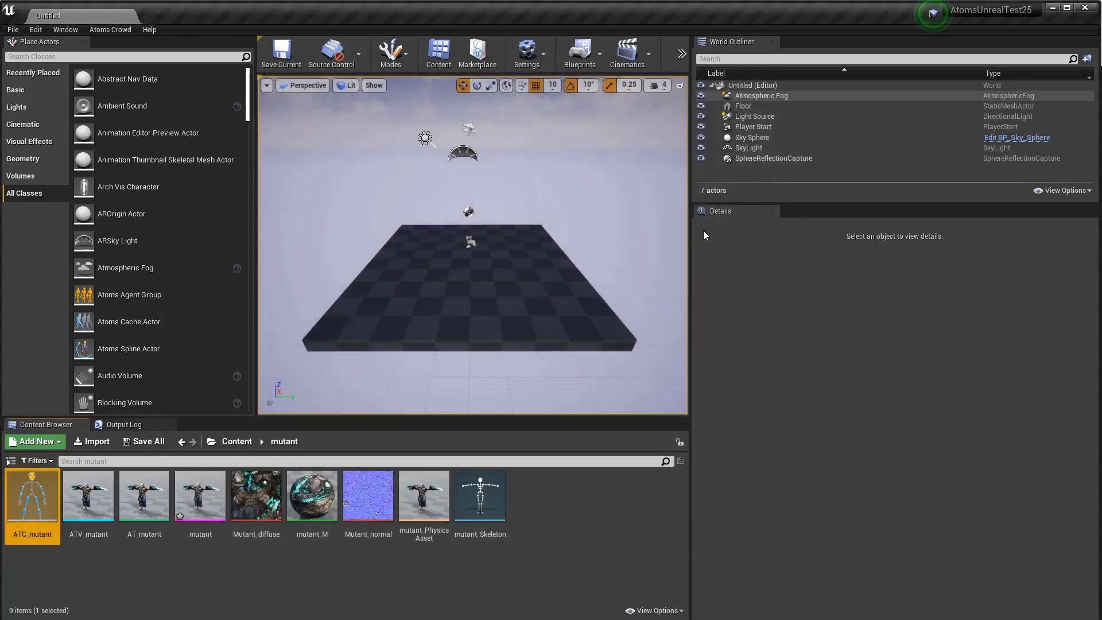
Step: Open the AT_mutant agent type and assign ATC_mutant as its Character Asset
{"action": "left_click", "coordinate": [194, 505]}
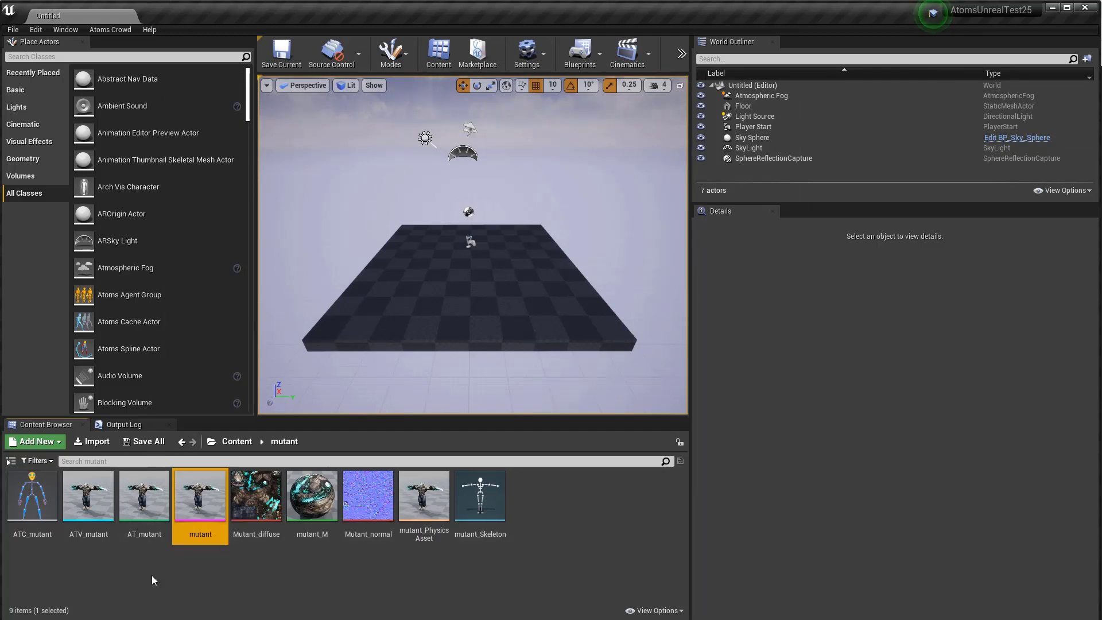
{"action": "double_click", "coordinate": [143, 499]}
{"action": "left_click", "coordinate": [468, 381]}
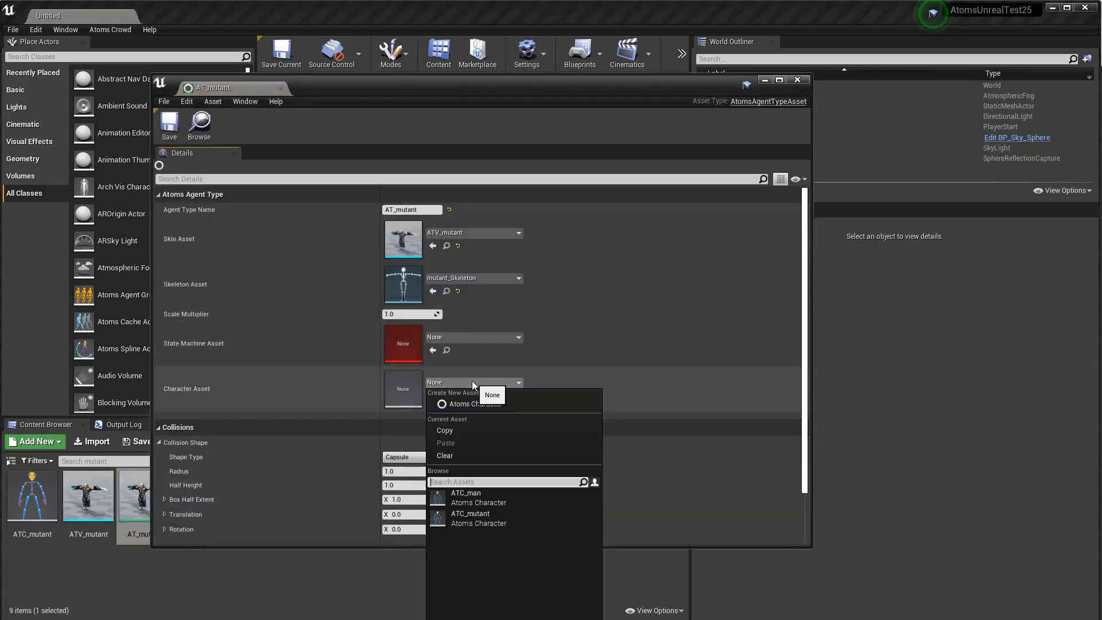
{"action": "left_click", "coordinate": [456, 520]}
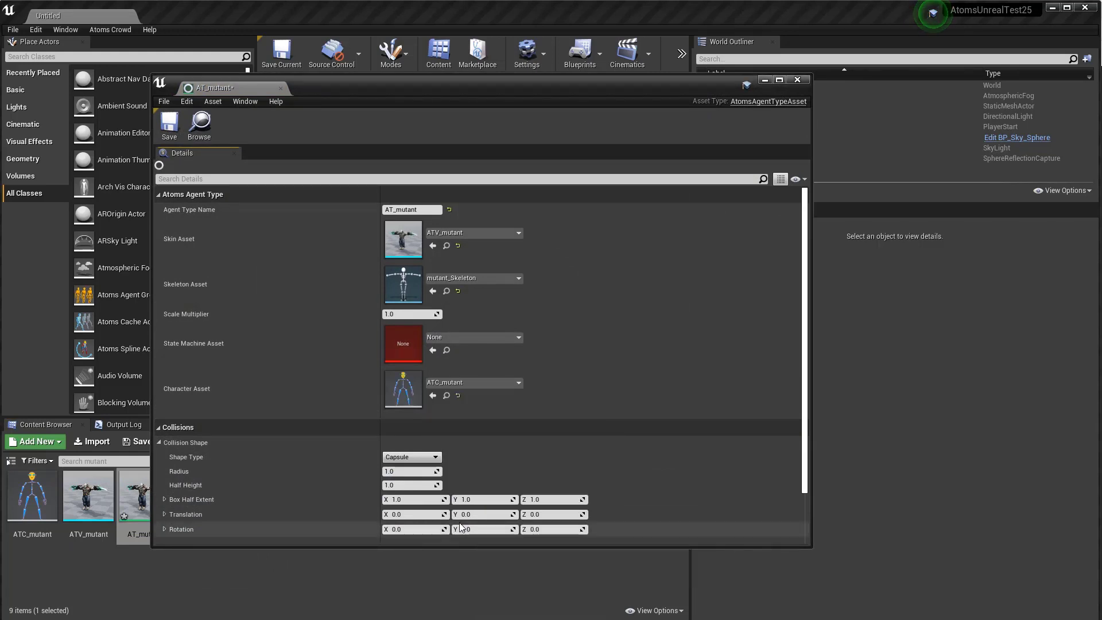
Step: Assign manLocoStateMachine as the agent type's State Machine Asset, and save and close AT_mutant
{"action": "left_click", "coordinate": [460, 336]}
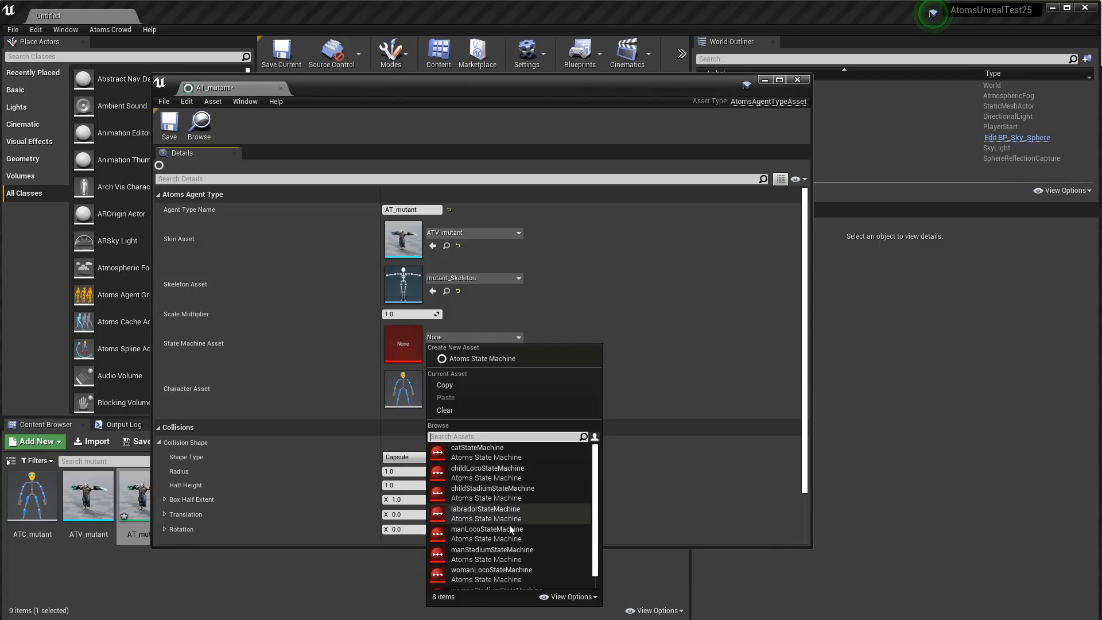
{"action": "left_click", "coordinate": [477, 535]}
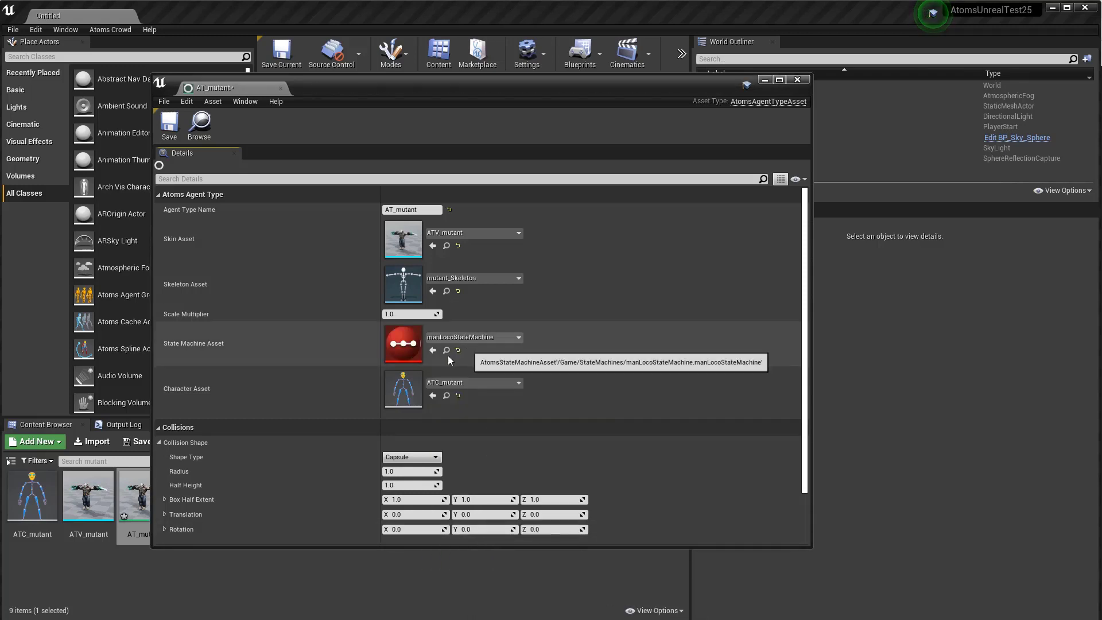
{"action": "left_click", "coordinate": [179, 135]}
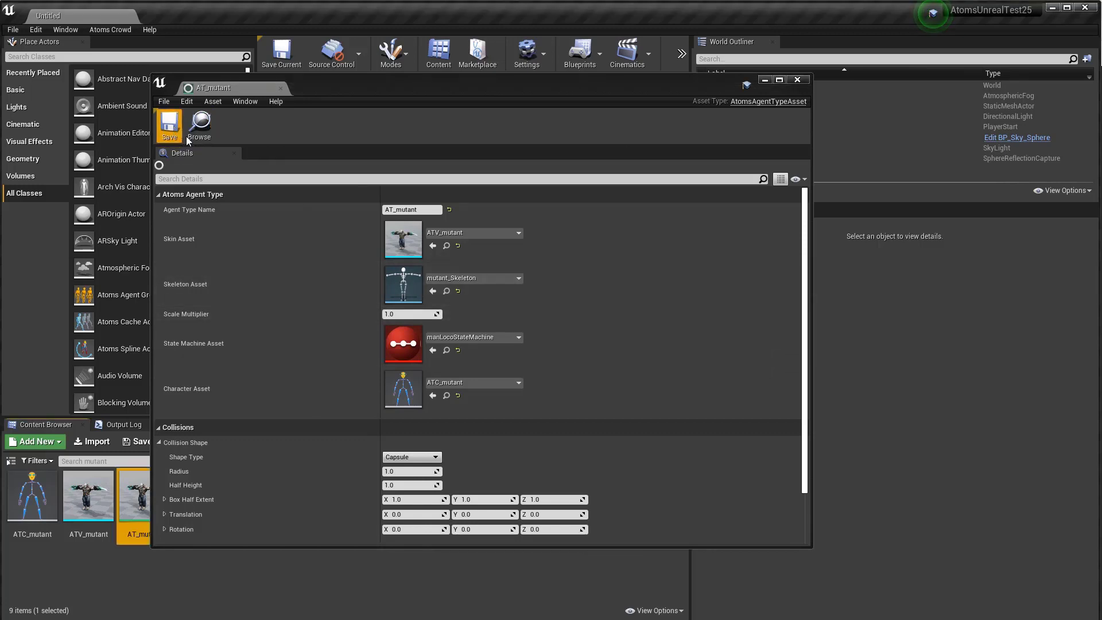
{"action": "left_click", "coordinate": [800, 85]}
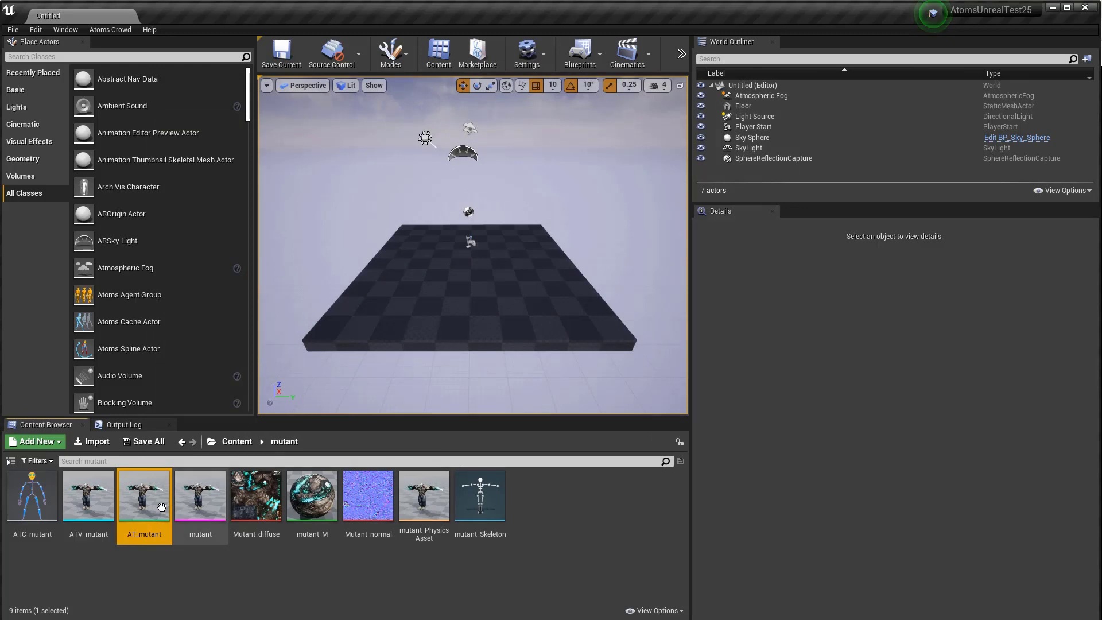
Step: Review the contents of the ATC_mutant character asset and close it
{"action": "double_click", "coordinate": [56, 530]}
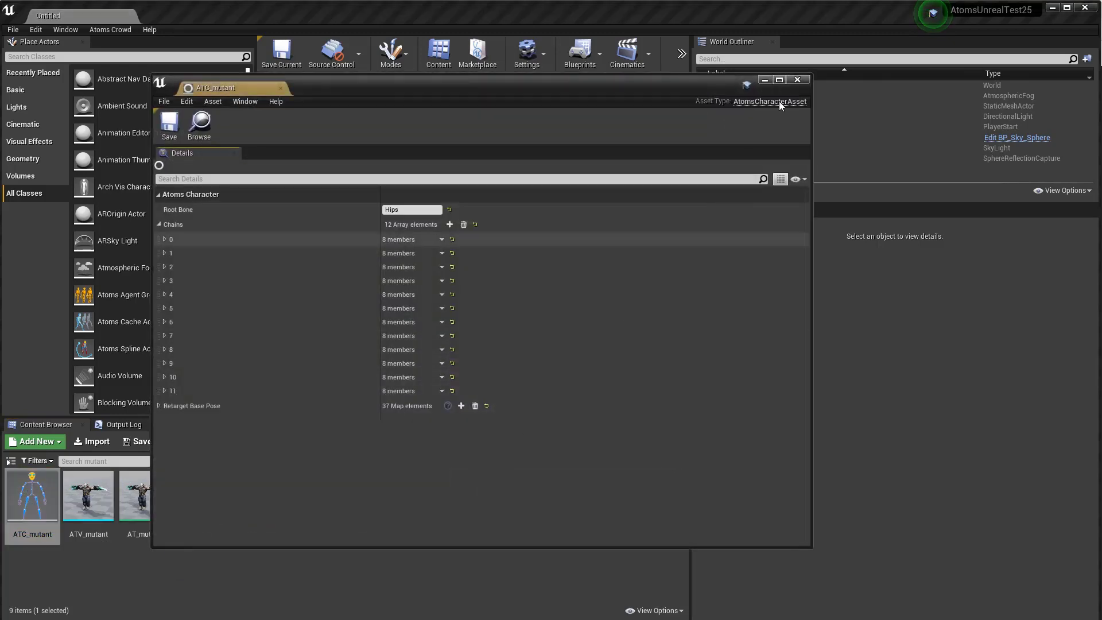
{"action": "left_click", "coordinate": [797, 79]}
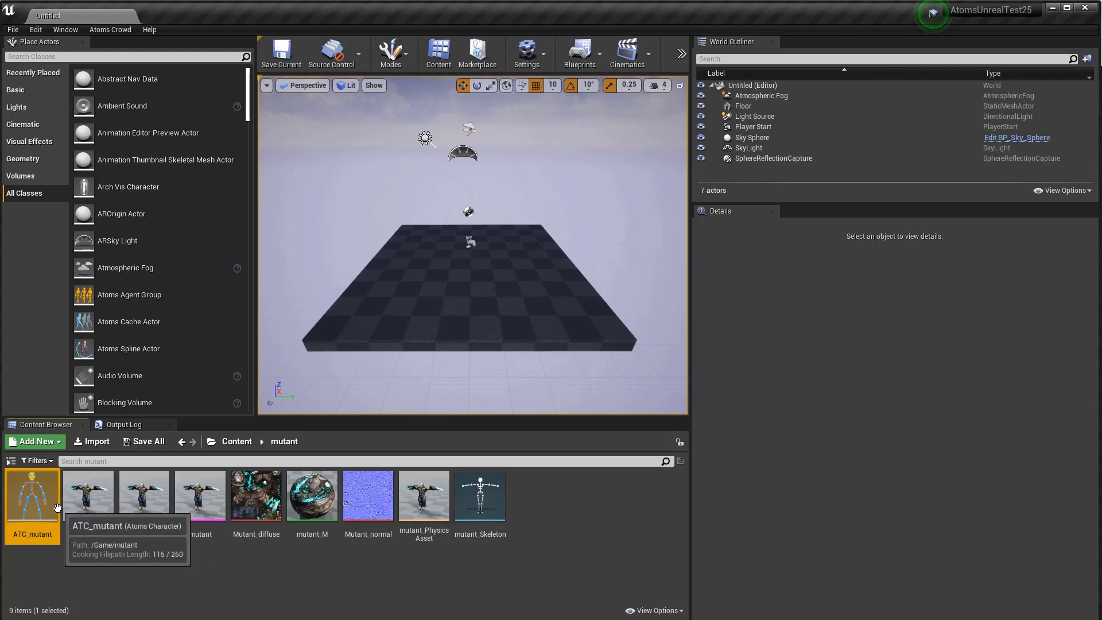
Step: Open the man_skeleton asset from the AgentTypes content folder
{"action": "left_click", "coordinate": [236, 443]}
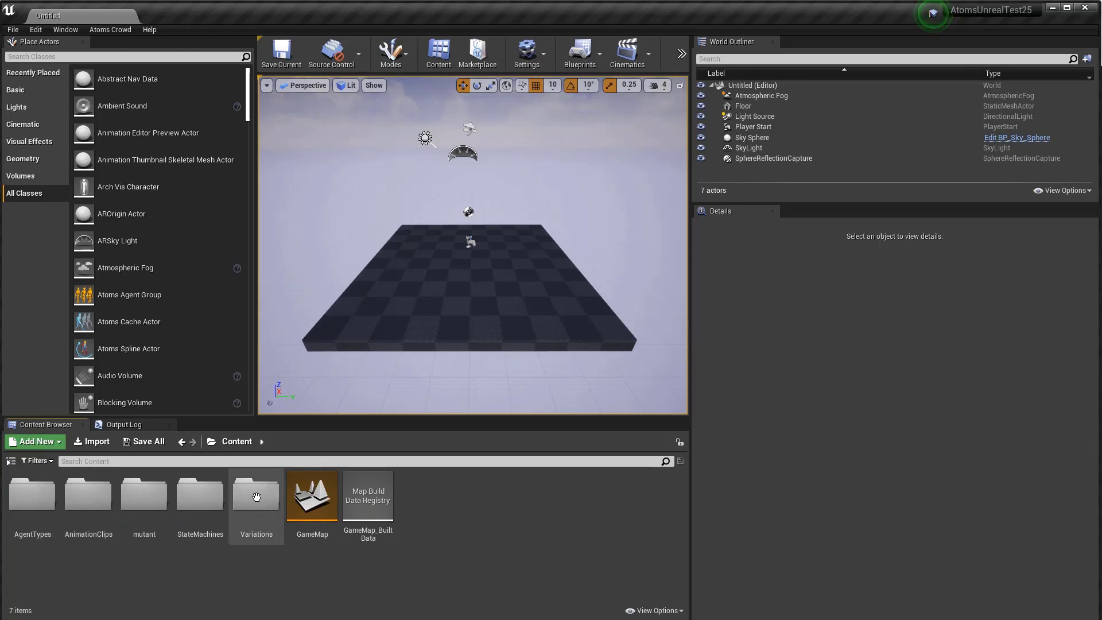
{"action": "double_click", "coordinate": [32, 502]}
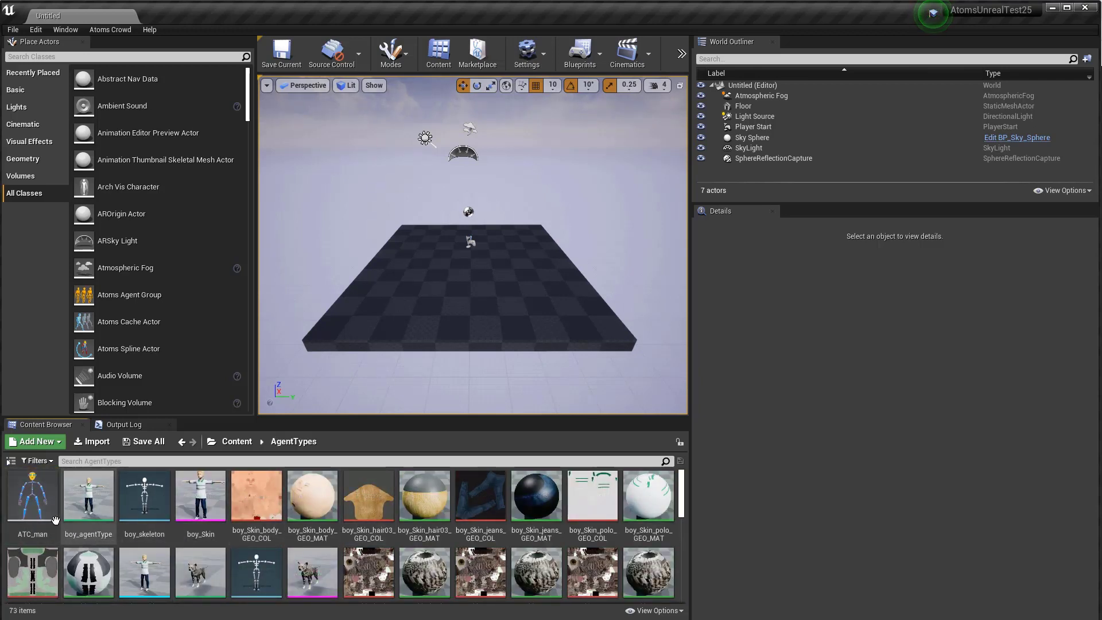
{"action": "scroll", "coordinate": [258, 568], "scroll_direction": "down", "scroll_amount": 3}
{"action": "scroll", "coordinate": [317, 556], "scroll_direction": "down", "scroll_amount": 2}
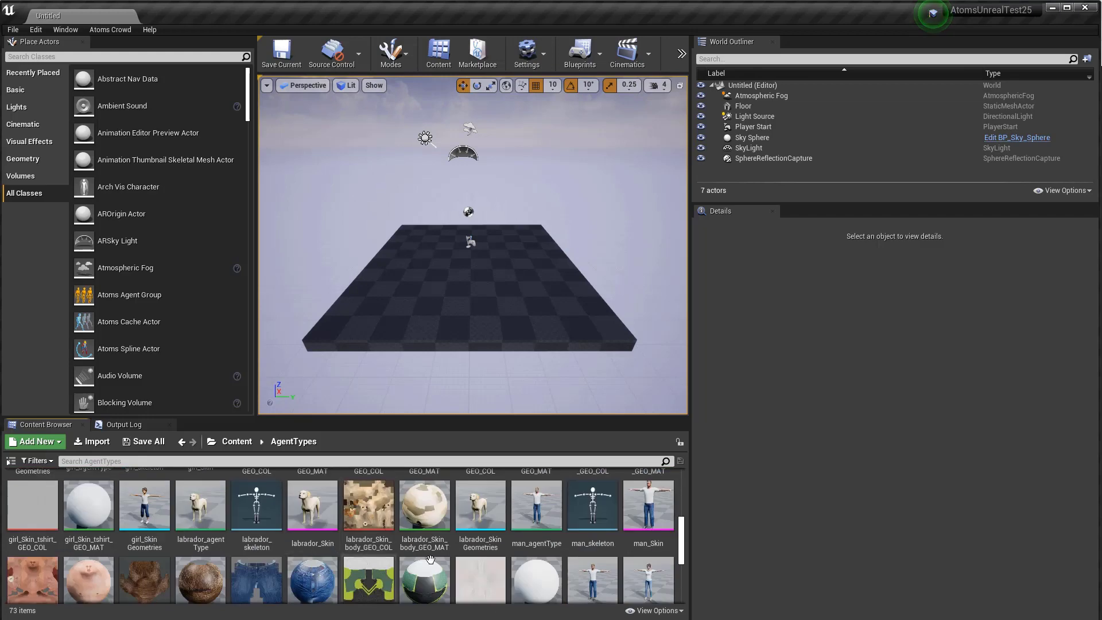
{"action": "double_click", "coordinate": [592, 504]}
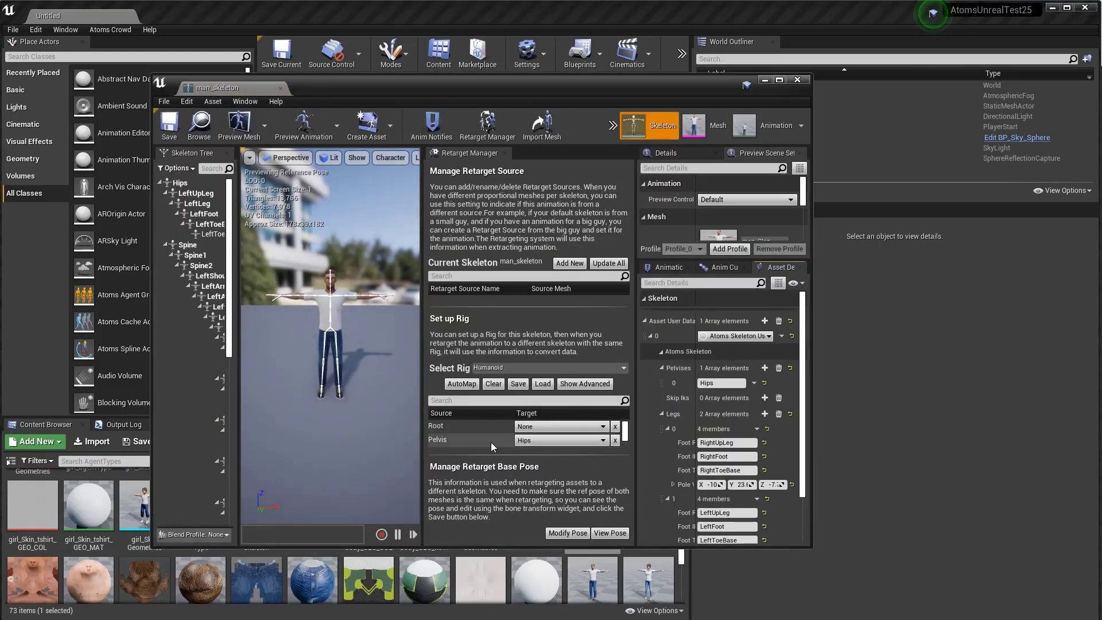
Step: Examine man_skeleton's Humanoid rig mapping and its Atoms skeleton pelvis and leg data in an enlarged editor window, and close the asset
{"action": "scroll", "coordinate": [489, 443], "scroll_direction": "down", "scroll_amount": 1}
{"action": "scroll", "coordinate": [489, 443], "scroll_direction": "down", "scroll_amount": 1}
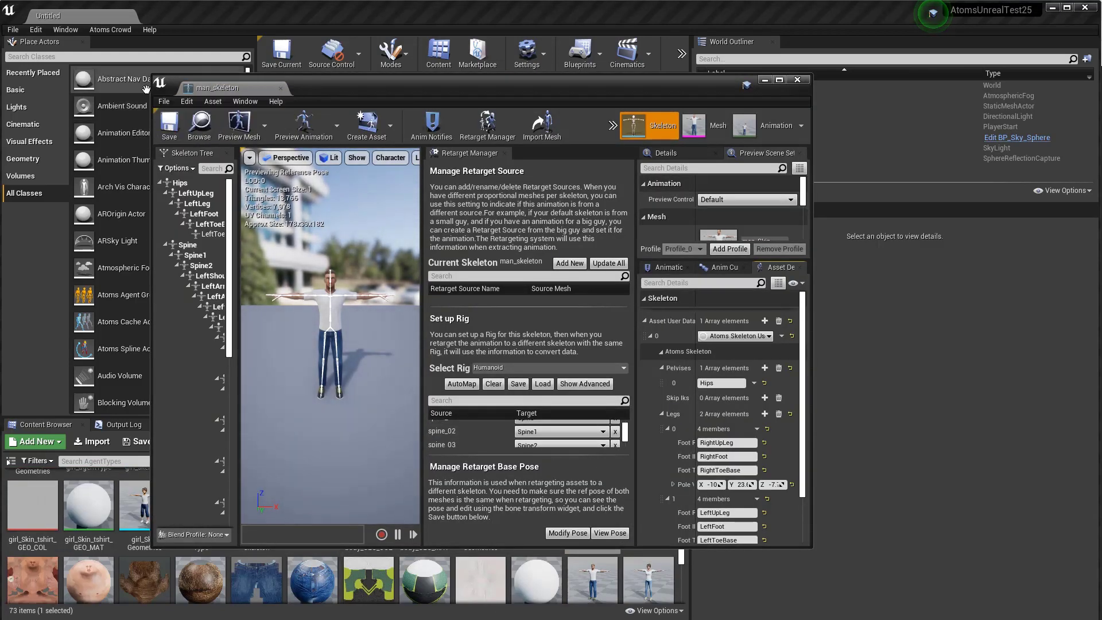
{"action": "left_click_drag", "start_coordinate": [148, 73], "coordinate": [6, 5]}
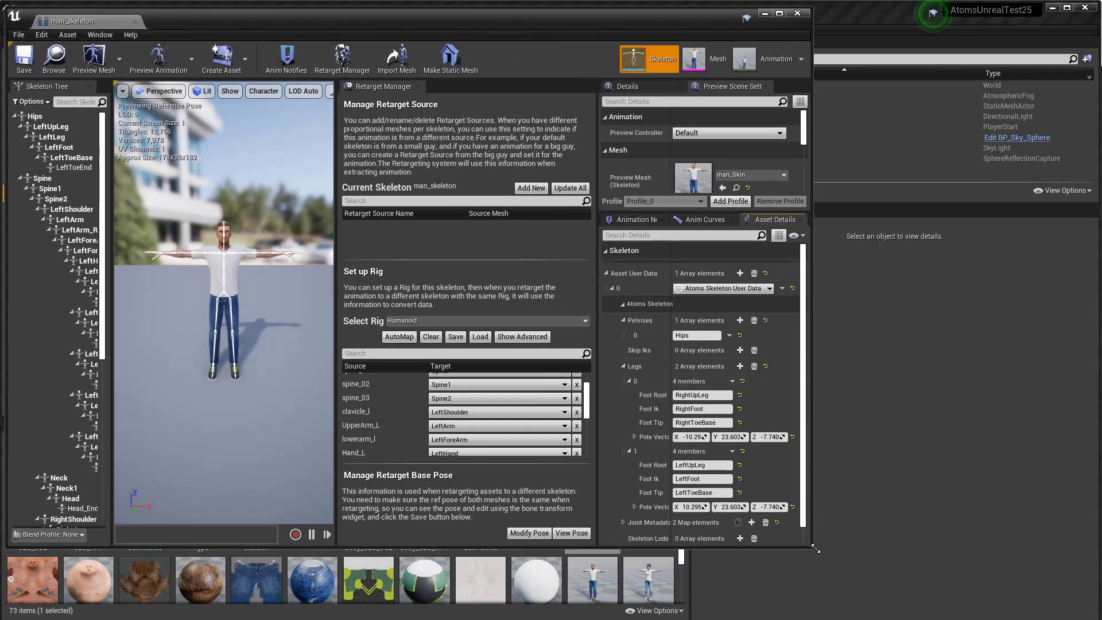
{"action": "left_click_drag", "start_coordinate": [815, 549], "coordinate": [975, 597]}
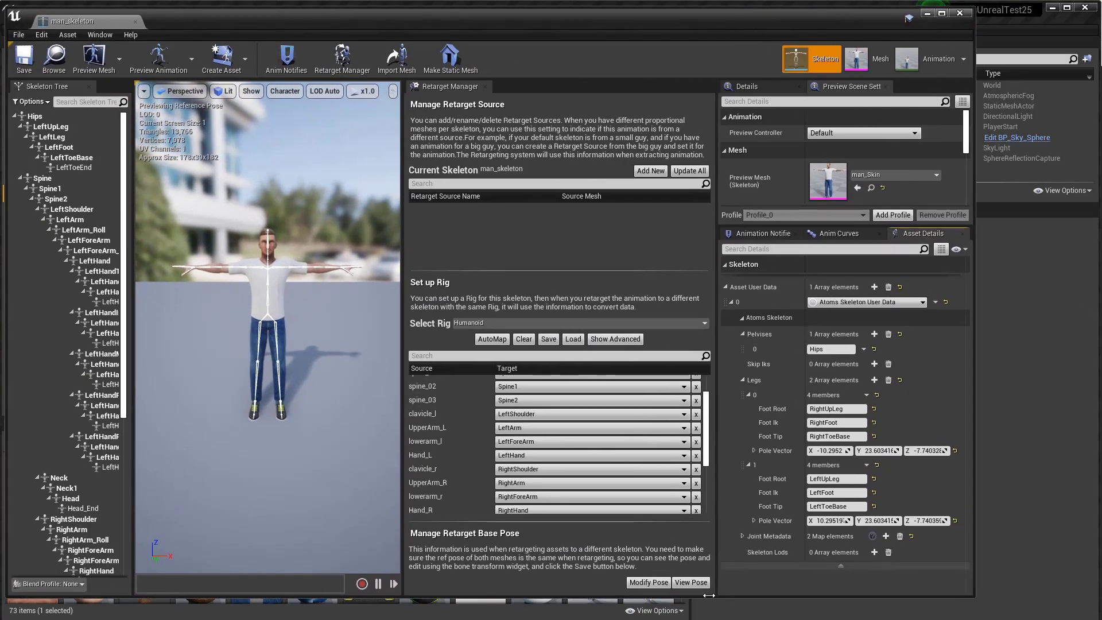
{"action": "left_click", "coordinate": [960, 14]}
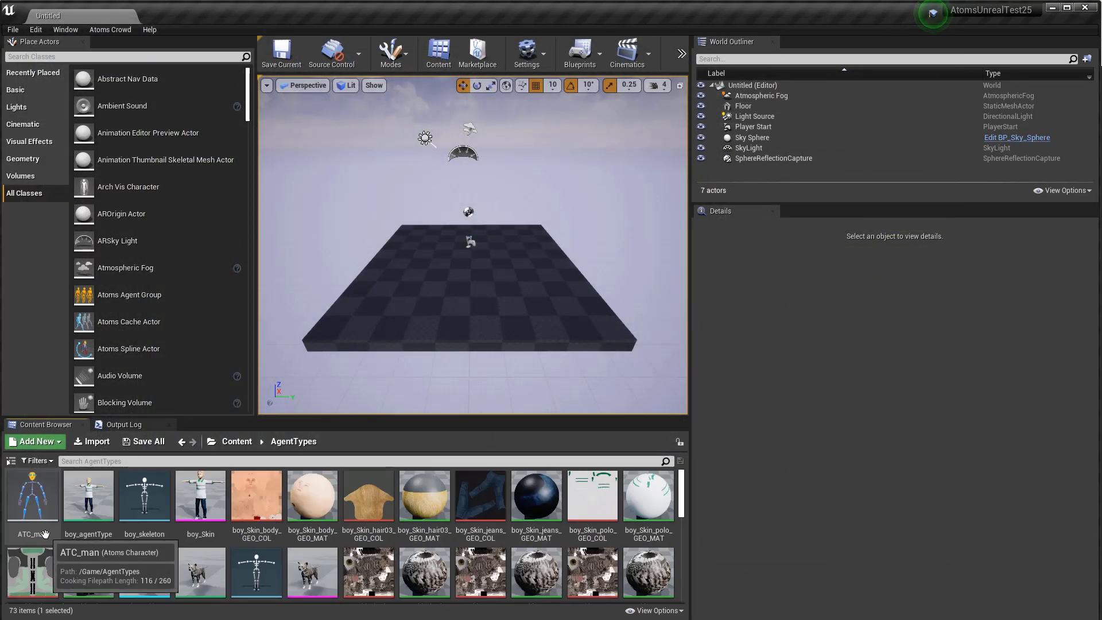
Step: Review the ATC_man character asset and the man_agentType settings in the AgentTypes folder, closing each one
{"action": "double_click", "coordinate": [45, 534]}
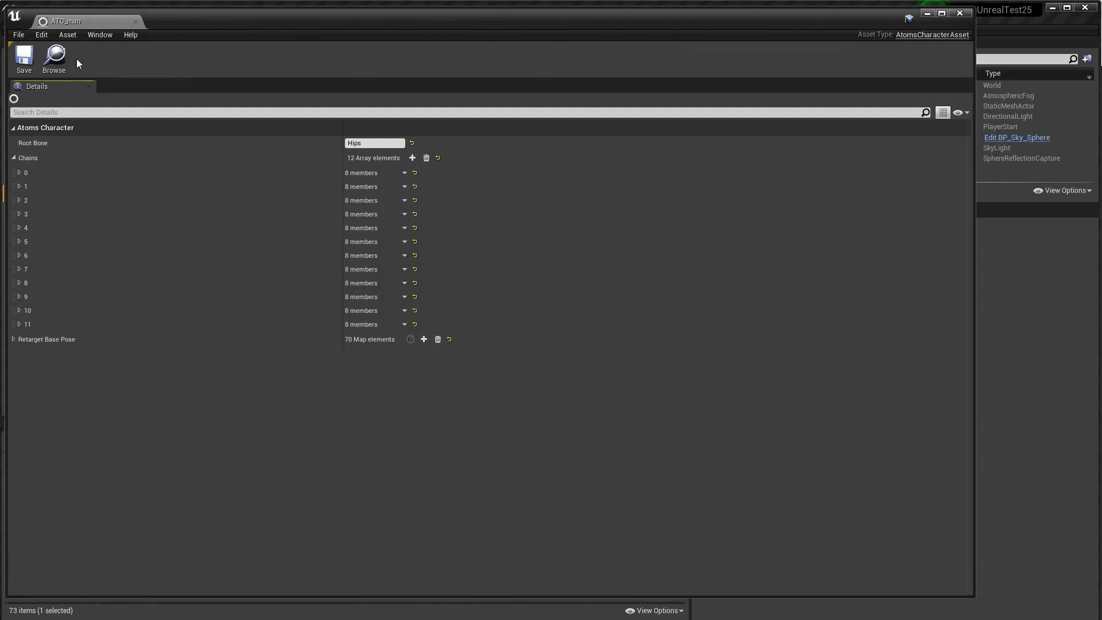
{"action": "left_click", "coordinate": [959, 13]}
{"action": "scroll", "coordinate": [543, 565], "scroll_direction": "down", "scroll_amount": 3}
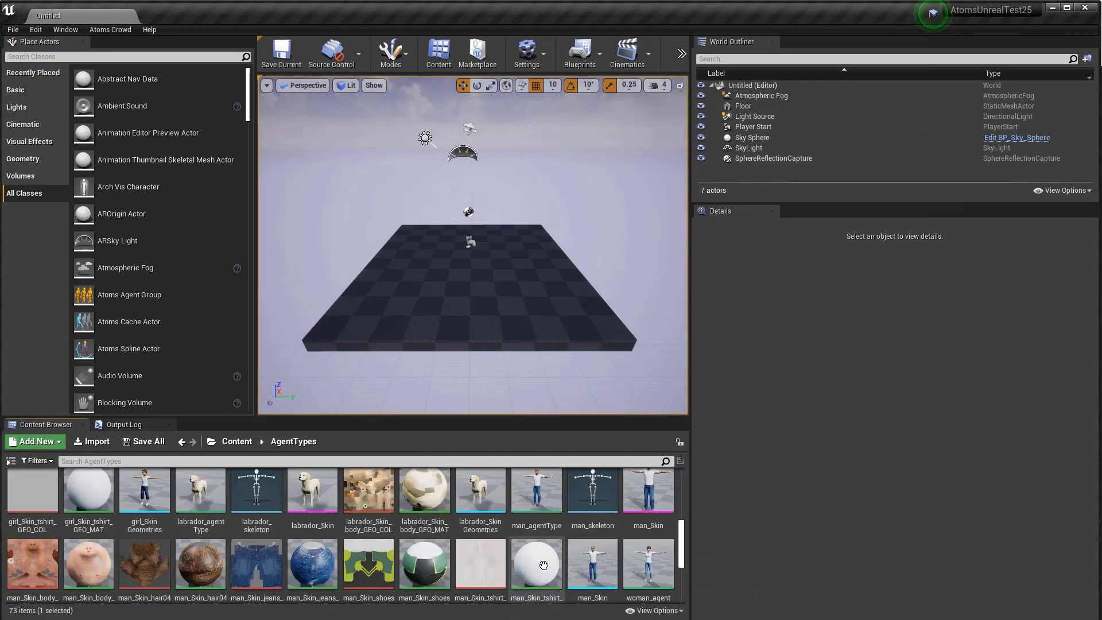
{"action": "double_click", "coordinate": [528, 489]}
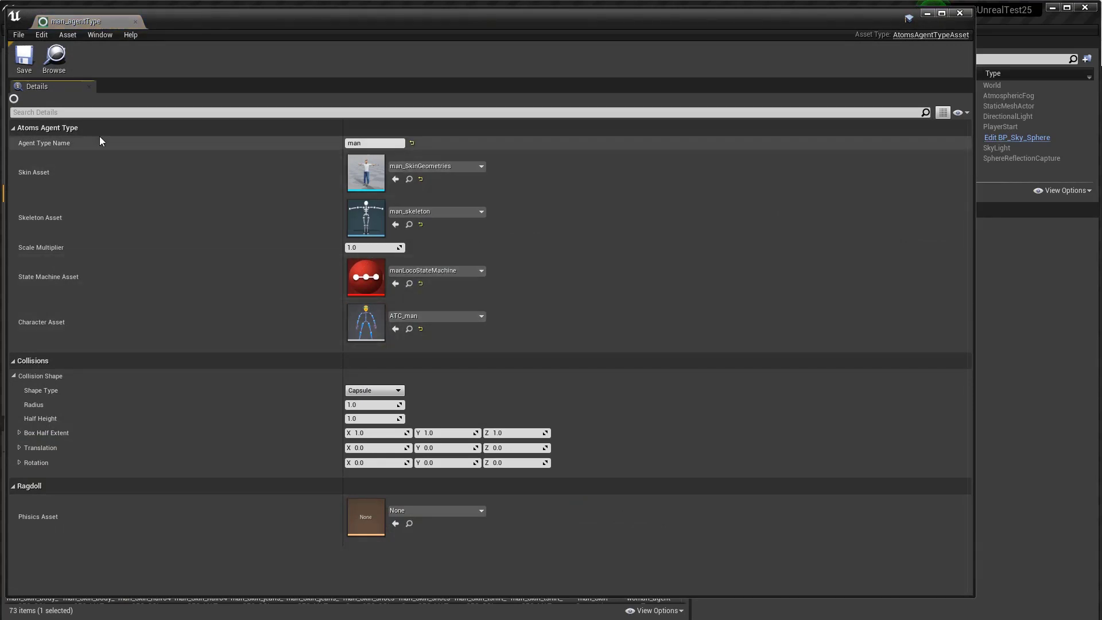
{"action": "left_click", "coordinate": [963, 16]}
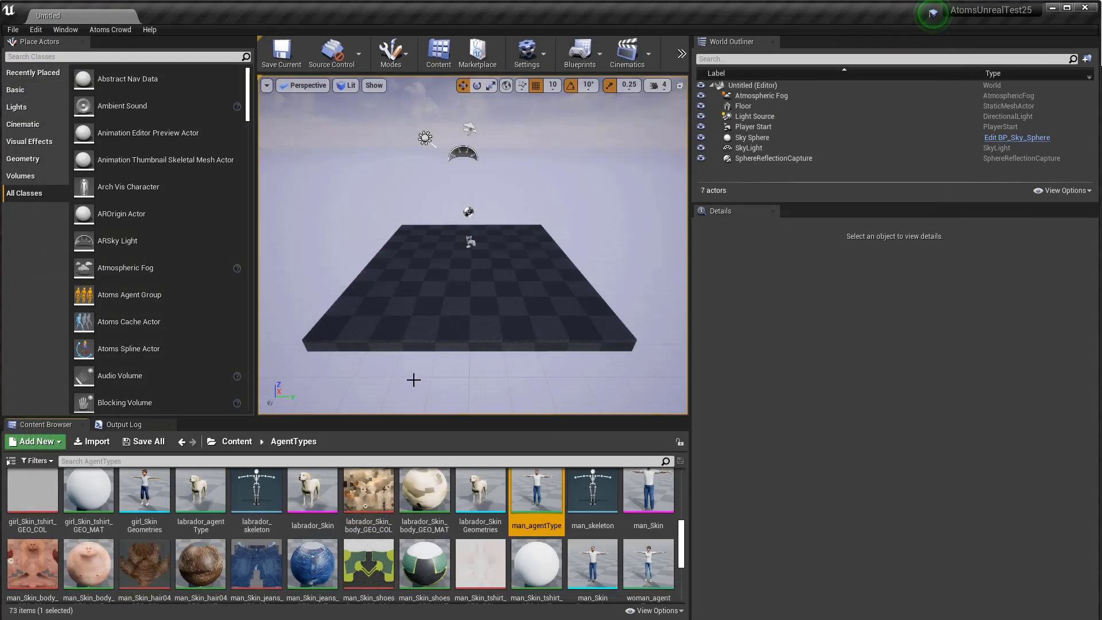
Step: Place an Atoms Agent Group near the middle of the floor and add a Grid Layout Behaviour component to it
{"action": "left_click", "coordinate": [236, 442]}
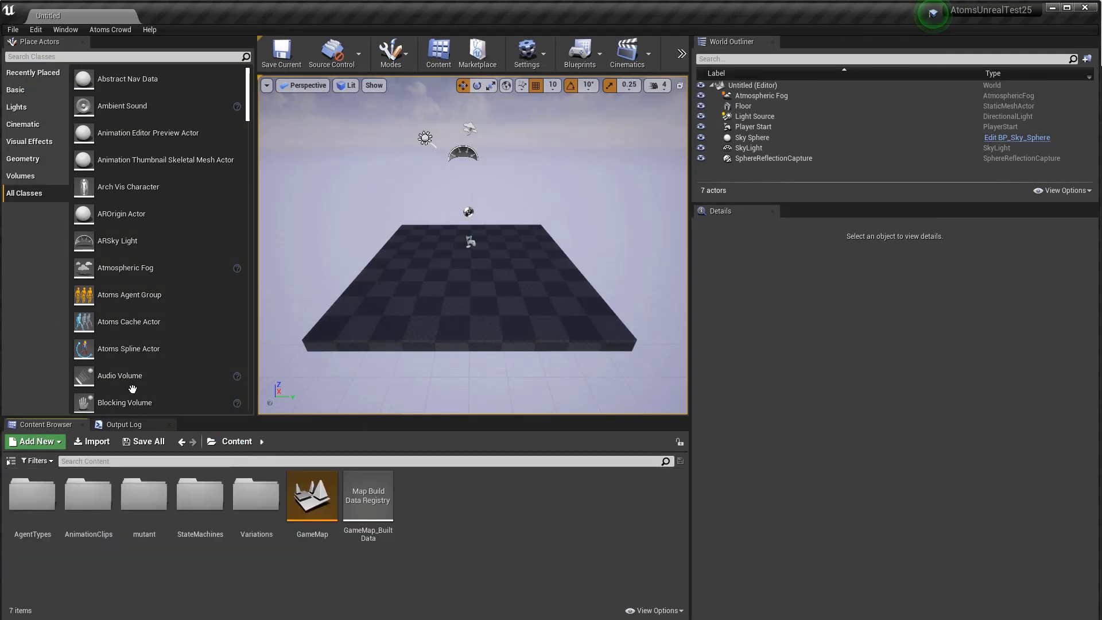
{"action": "left_click_drag", "start_coordinate": [119, 296], "coordinate": [466, 243]}
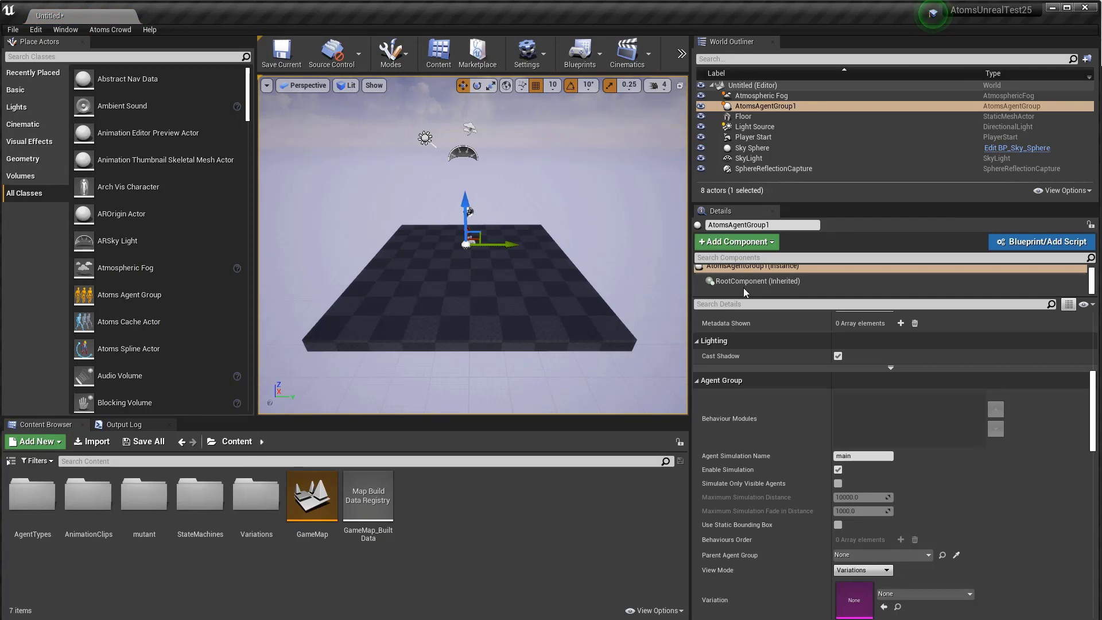
{"action": "left_click", "coordinate": [737, 241]}
{"action": "scroll", "coordinate": [763, 373], "scroll_direction": "down", "scroll_amount": 5}
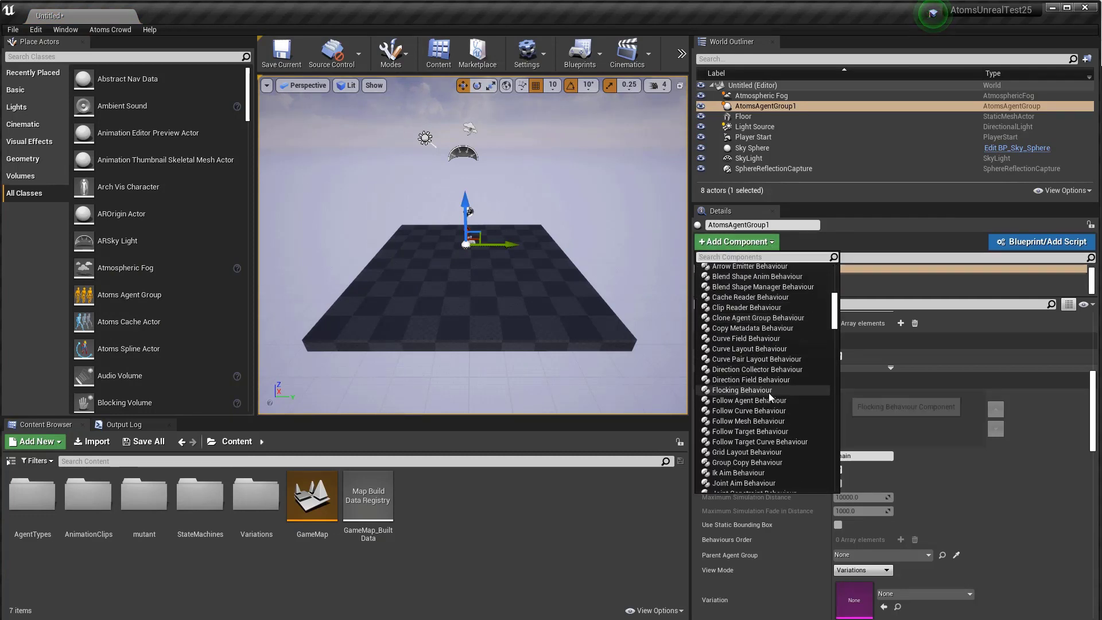
{"action": "scroll", "coordinate": [769, 393], "scroll_direction": "down", "scroll_amount": 1}
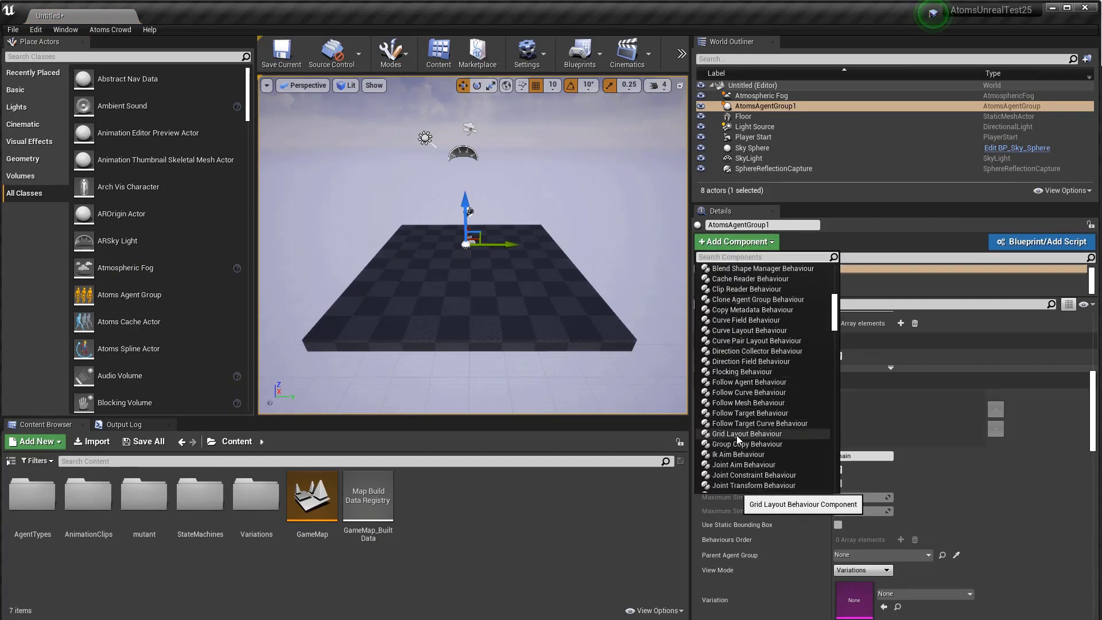
{"action": "left_click", "coordinate": [736, 435]}
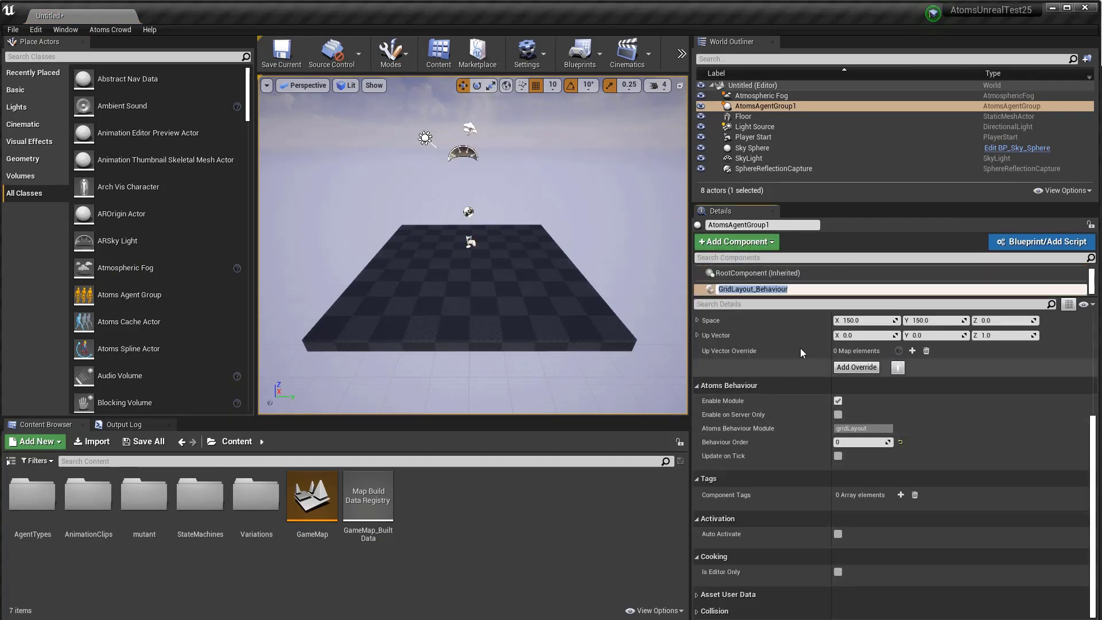
Step: Add a State Machine Behaviour component to the agent group
{"action": "left_click", "coordinate": [763, 246]}
{"action": "scroll", "coordinate": [767, 390], "scroll_direction": "down", "scroll_amount": 6}
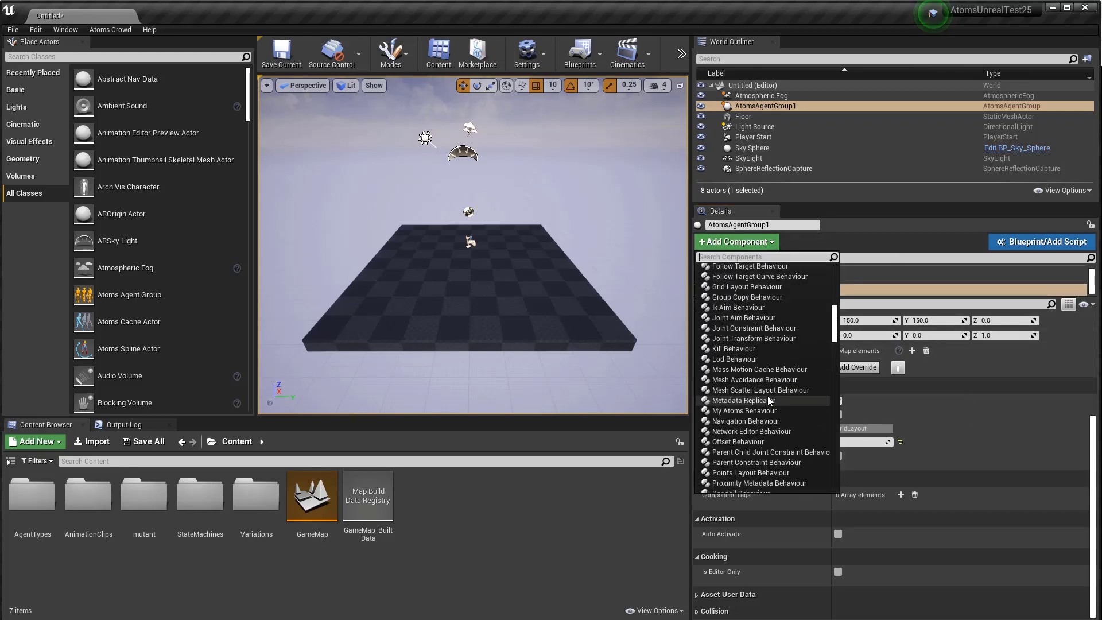
{"action": "scroll", "coordinate": [768, 400], "scroll_direction": "down", "scroll_amount": 1}
{"action": "left_click", "coordinate": [755, 438]}
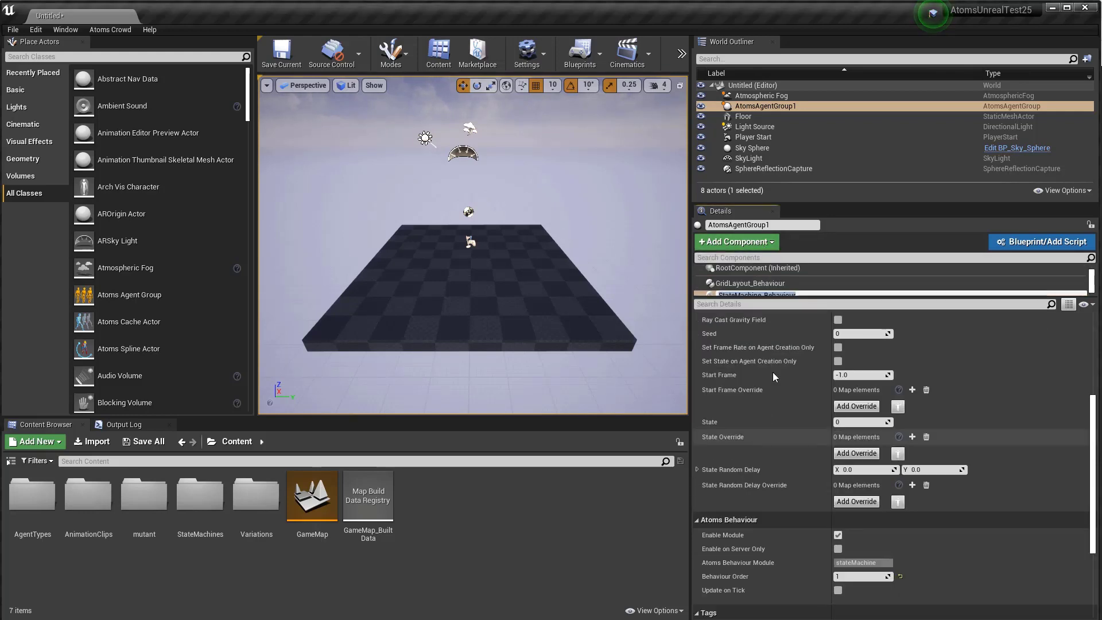
Step: Assign AT_mutant as the Agent Type of the group's Grid Layout Behaviour
{"action": "left_click", "coordinate": [770, 284]}
{"action": "scroll", "coordinate": [826, 381], "scroll_direction": "up", "scroll_amount": 5}
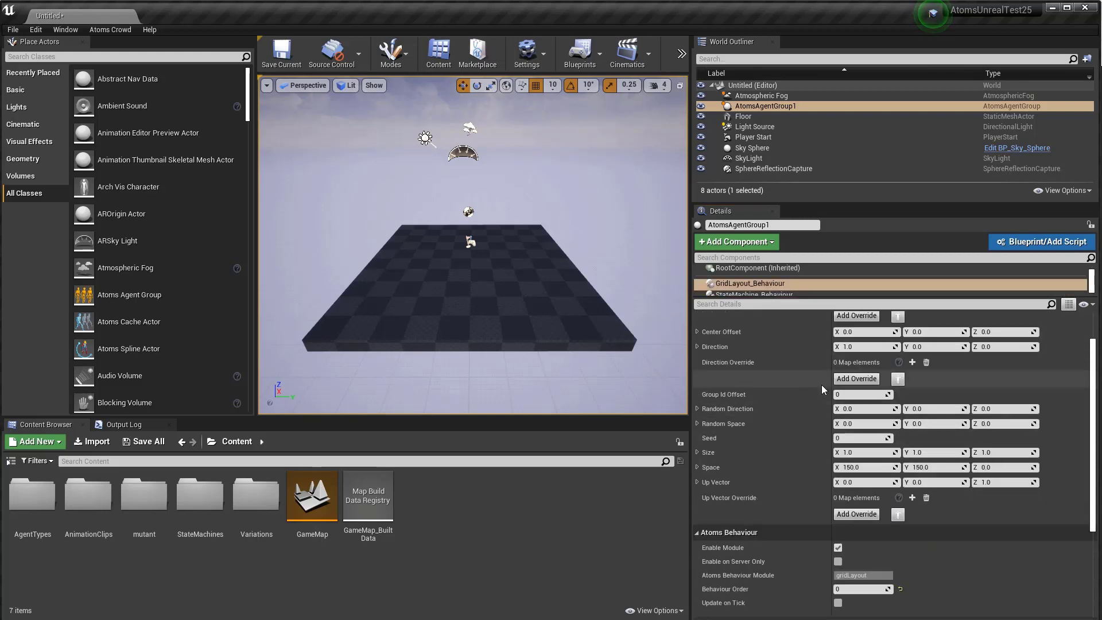
{"action": "scroll", "coordinate": [821, 384], "scroll_direction": "up", "scroll_amount": 2}
{"action": "left_click", "coordinate": [907, 344]}
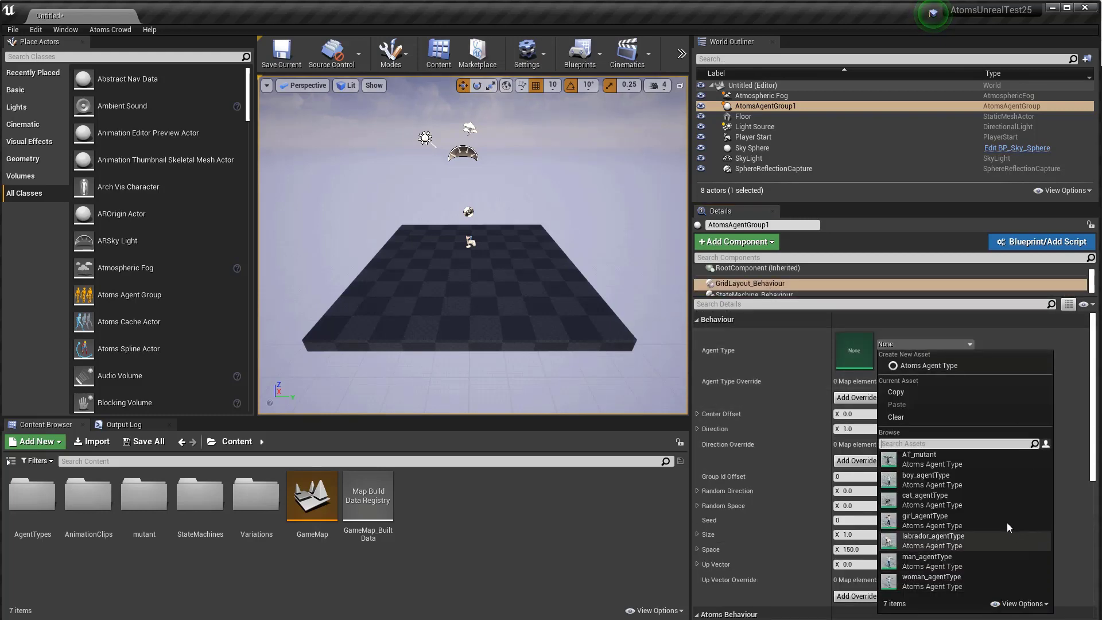
{"action": "left_click", "coordinate": [942, 456]}
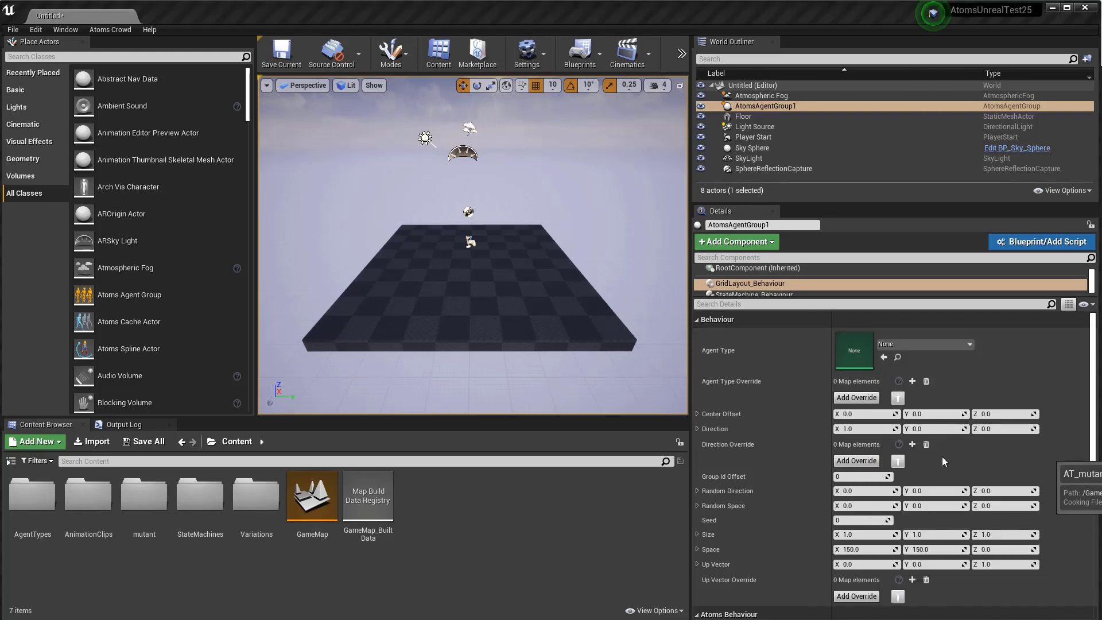
Step: Raise the agent group above the floor to a Z location of 120
{"action": "left_click_drag", "start_coordinate": [471, 299], "coordinate": [471, 218]}
{"action": "left_click", "coordinate": [754, 127]}
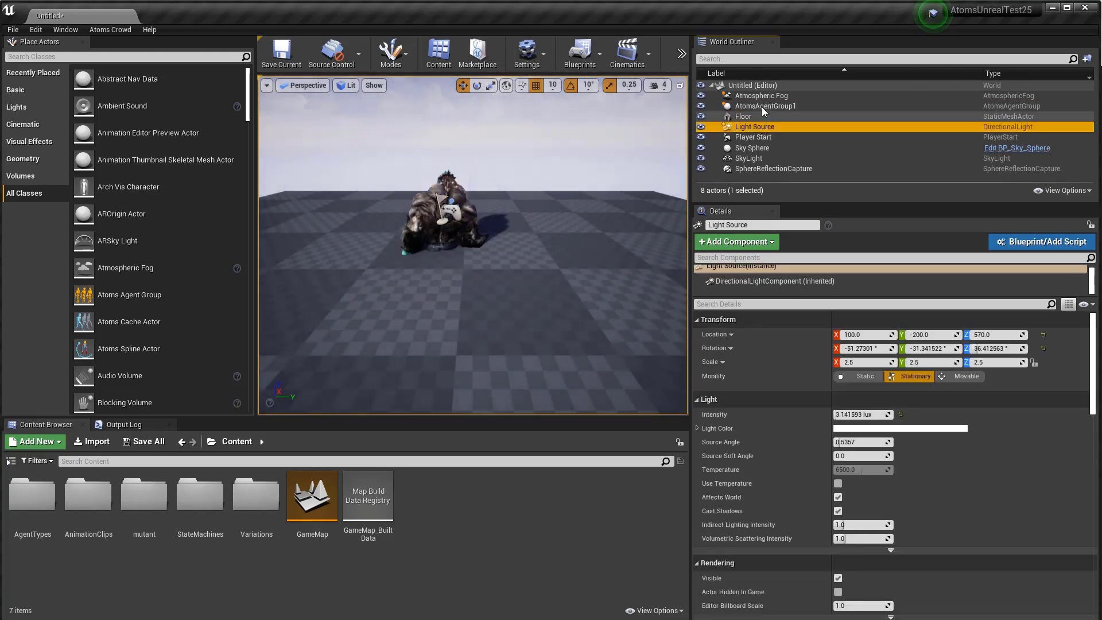
{"action": "left_click", "coordinate": [762, 106]}
{"action": "scroll", "coordinate": [436, 123], "scroll_direction": "up", "scroll_amount": 4}
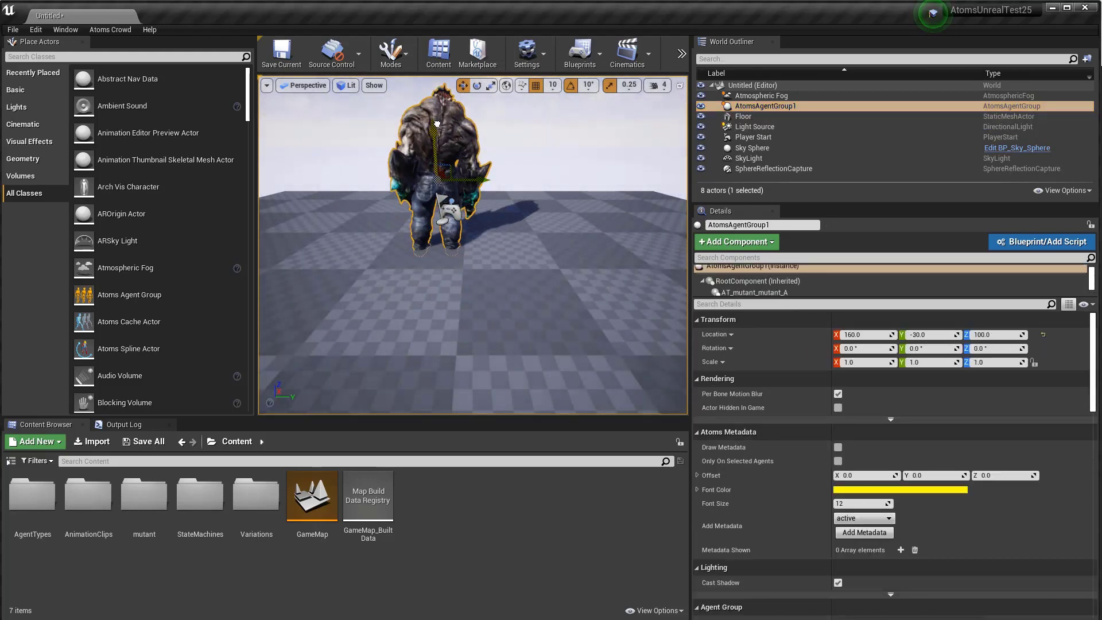
{"action": "left_click_drag", "start_coordinate": [437, 123], "coordinate": [432, 103]}
Step: Play the level to preview the mutant agent's default state animation, and stop the simulation
{"action": "left_click_drag", "start_coordinate": [400, 274], "coordinate": [574, 109]}
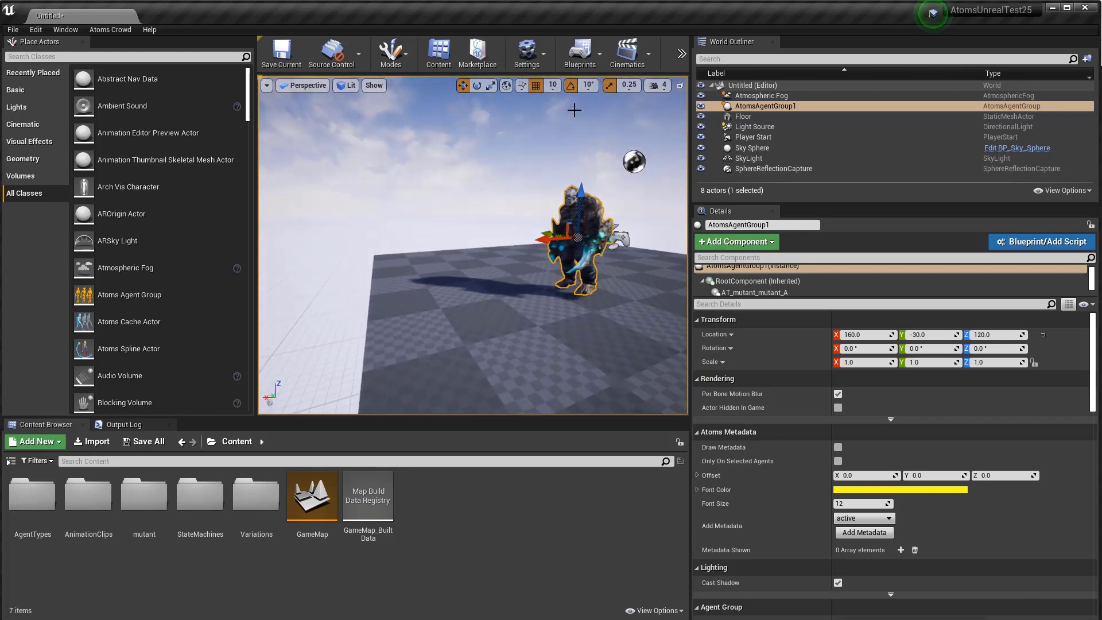
{"action": "left_click", "coordinate": [681, 53]}
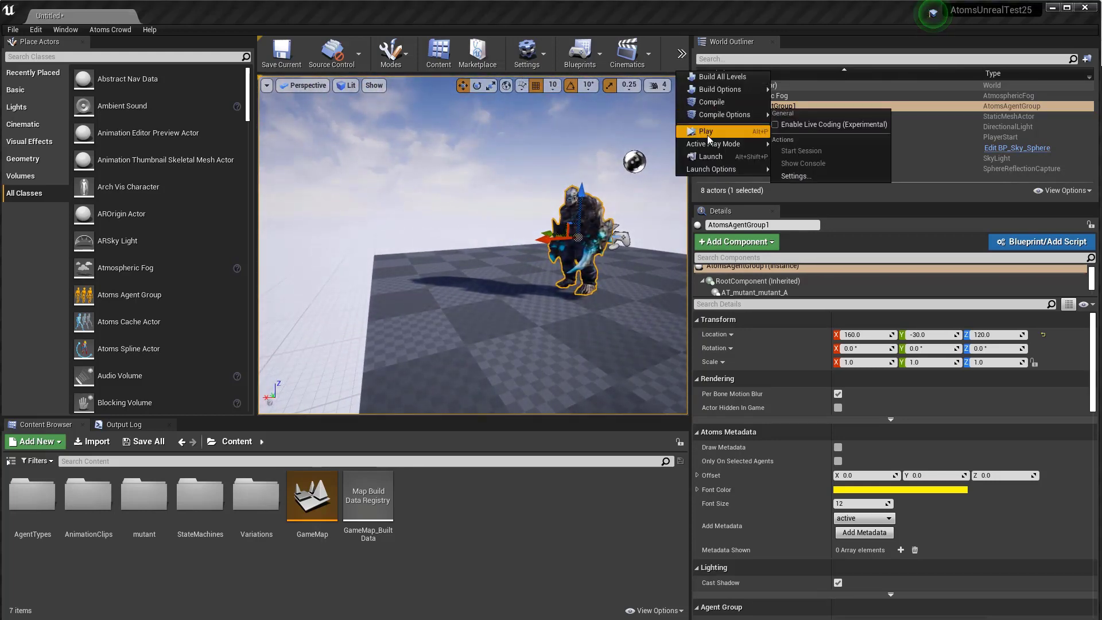
{"action": "left_click", "coordinate": [708, 132]}
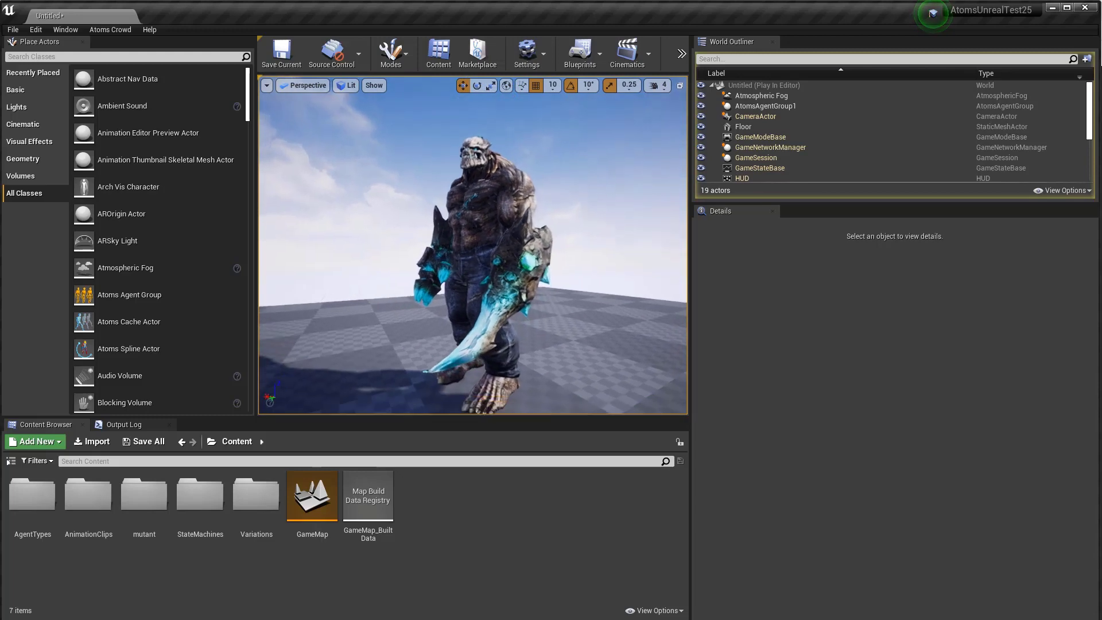
{"action": "key", "text": "Escape"}
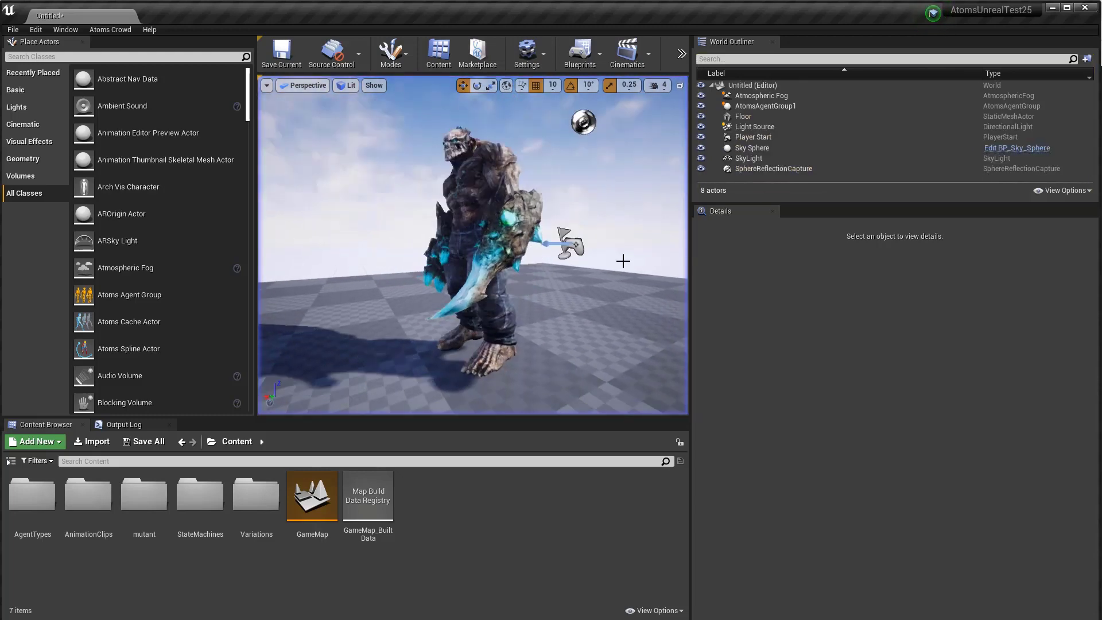
Step: Set the State of the agent group's State Machine Behaviour to 1
{"action": "left_click", "coordinate": [753, 109]}
{"action": "left_click", "coordinate": [769, 288]}
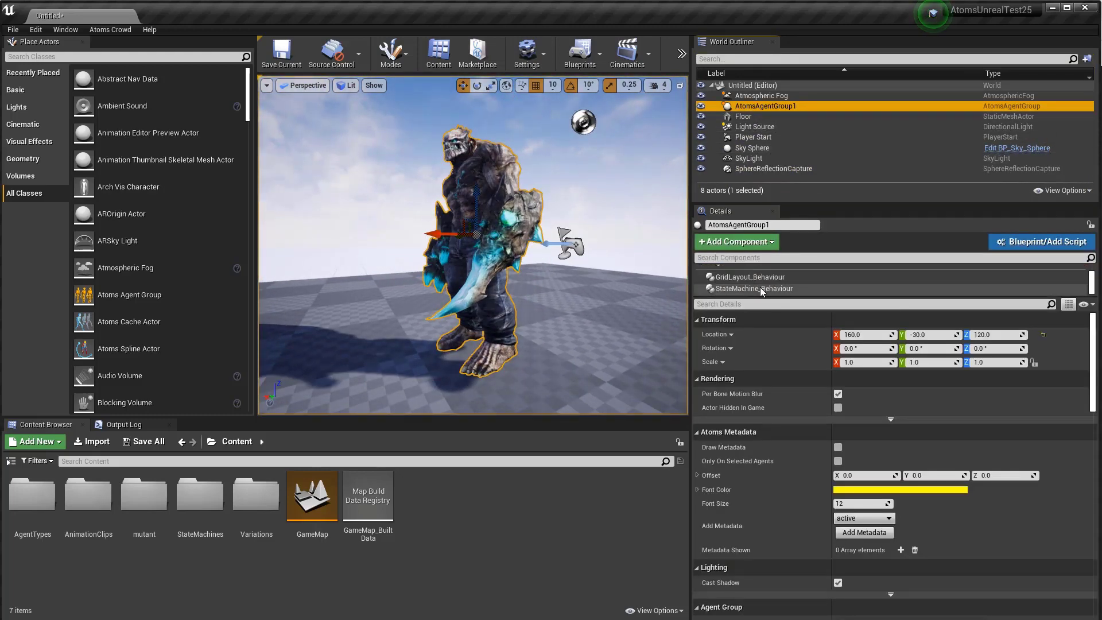
{"action": "scroll", "coordinate": [849, 505], "scroll_direction": "down", "scroll_amount": 3}
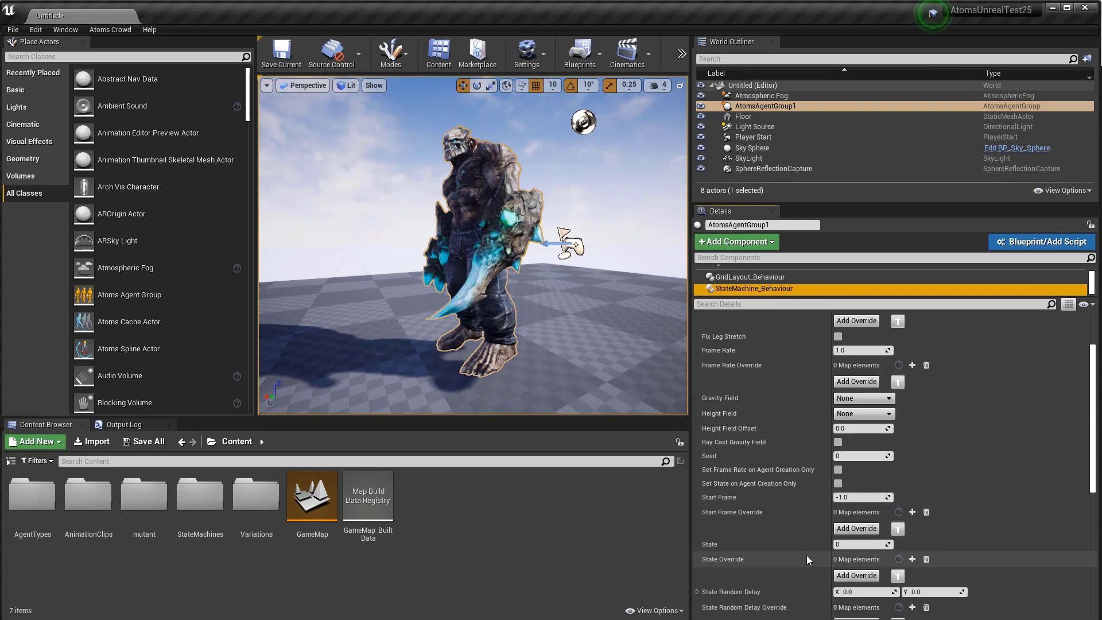
{"action": "left_click", "coordinate": [841, 543]}
{"action": "type", "text": "1"}
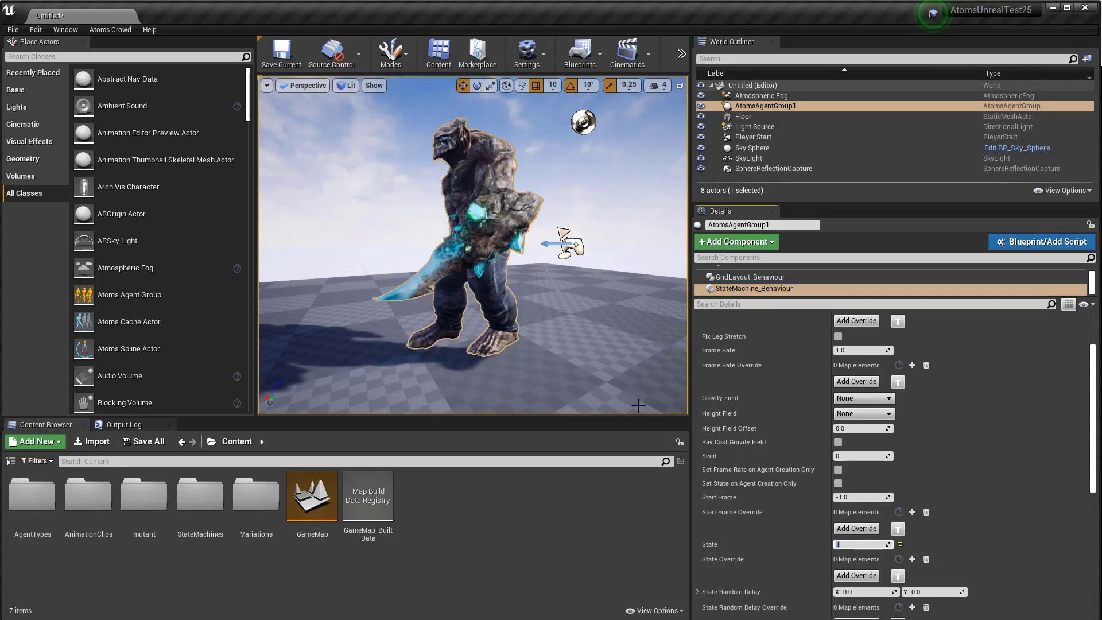
Step: Play the level again to check the mutant agent's movement in state 1, and stop the simulation
{"action": "scroll", "coordinate": [456, 296], "scroll_direction": "down", "scroll_amount": 5}
{"action": "scroll", "coordinate": [455, 290], "scroll_direction": "up", "scroll_amount": 2}
{"action": "left_click", "coordinate": [455, 291]}
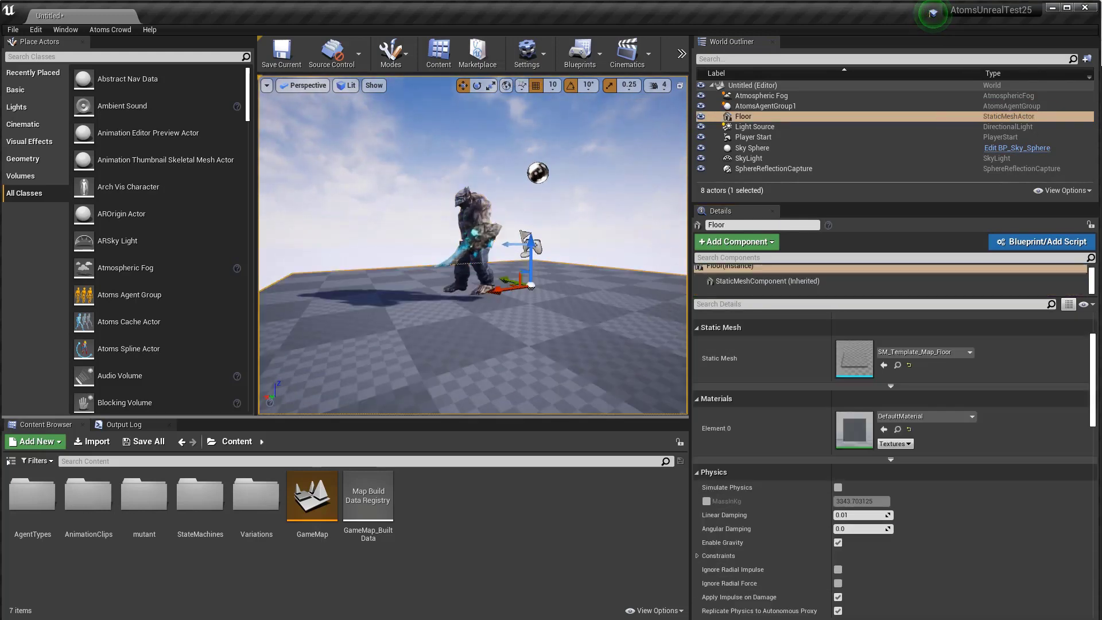
{"action": "key", "text": "alt+p"}
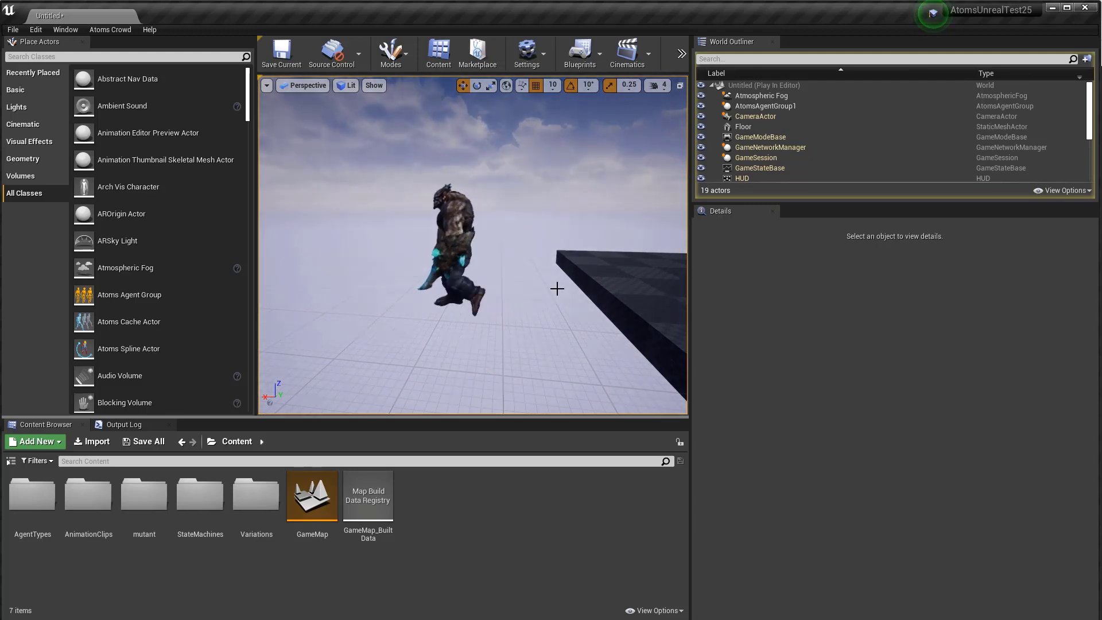
{"action": "key", "text": "Escape"}
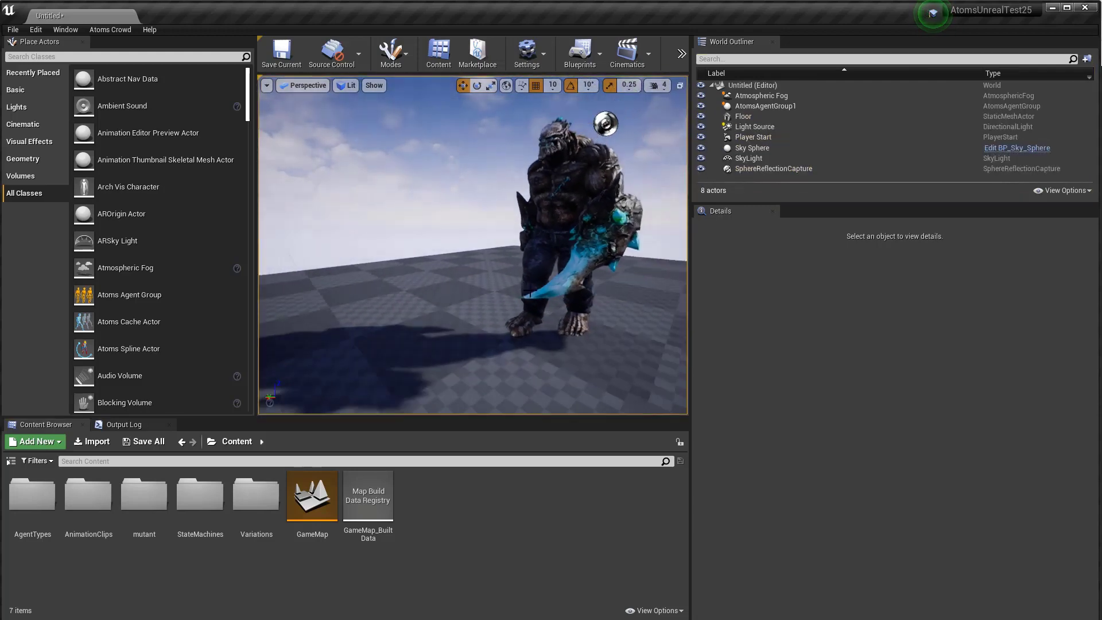
Step: Set the Y Size of the agent group's Grid Layout Behaviour to 2
{"action": "left_click", "coordinate": [775, 107]}
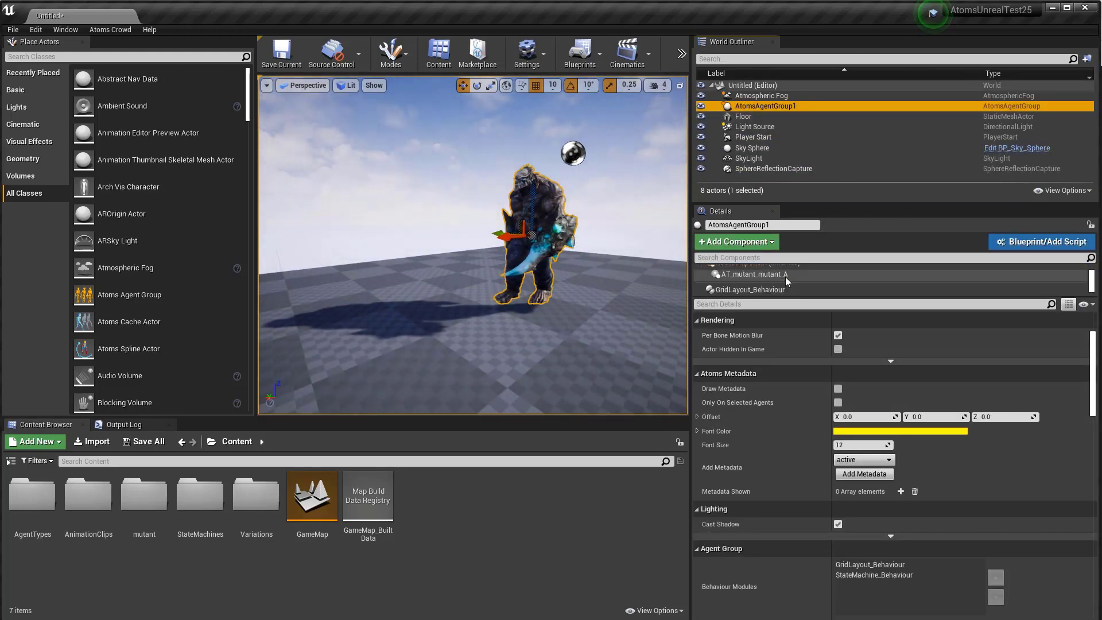
{"action": "left_click", "coordinate": [773, 290]}
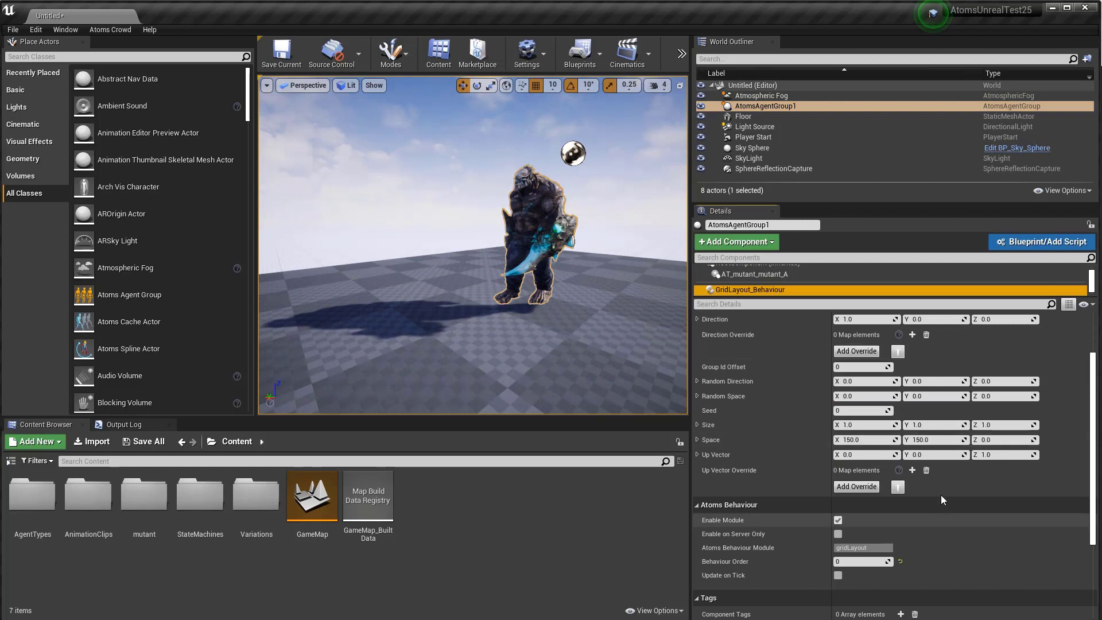
{"action": "scroll", "coordinate": [934, 387], "scroll_direction": "up", "scroll_amount": 3}
{"action": "left_click", "coordinate": [932, 396]}
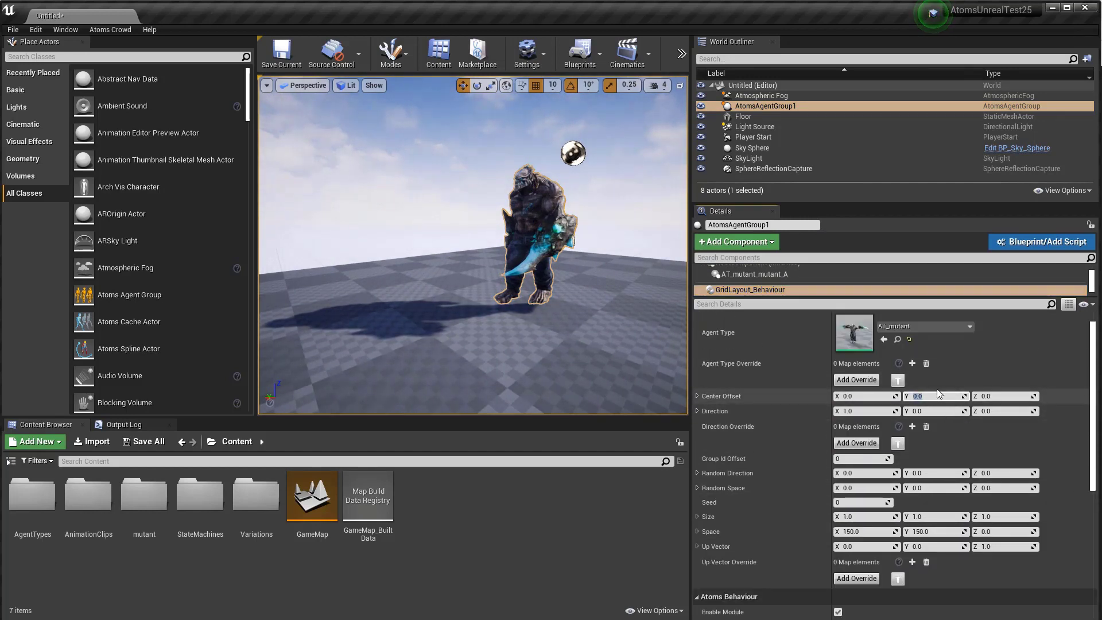
{"action": "scroll", "coordinate": [938, 394], "scroll_direction": "up", "scroll_amount": 1}
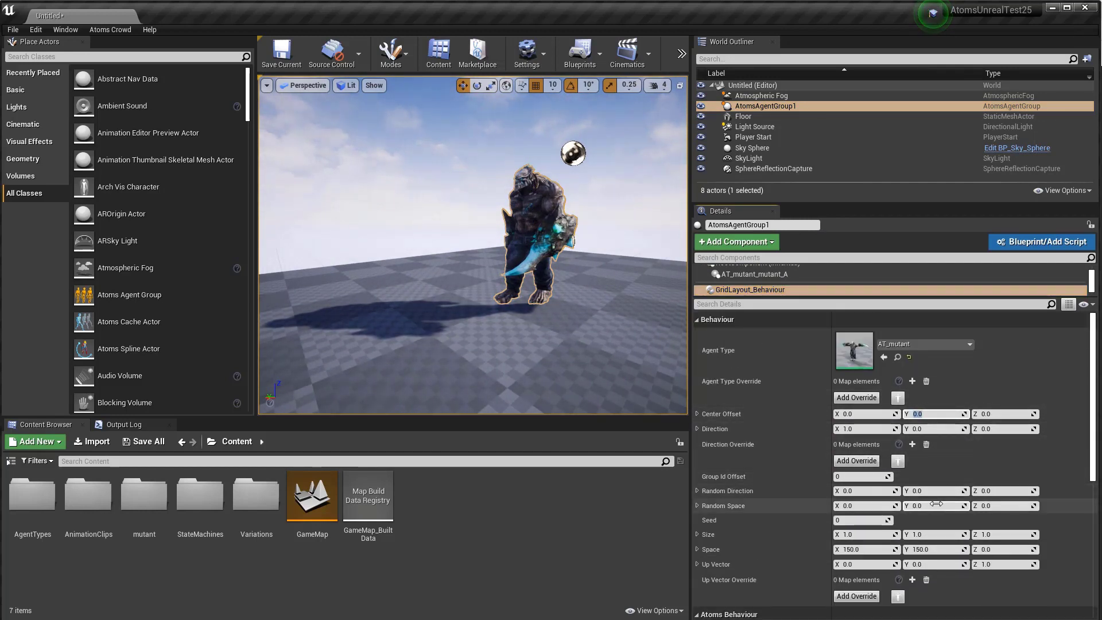
{"action": "left_click", "coordinate": [930, 533]}
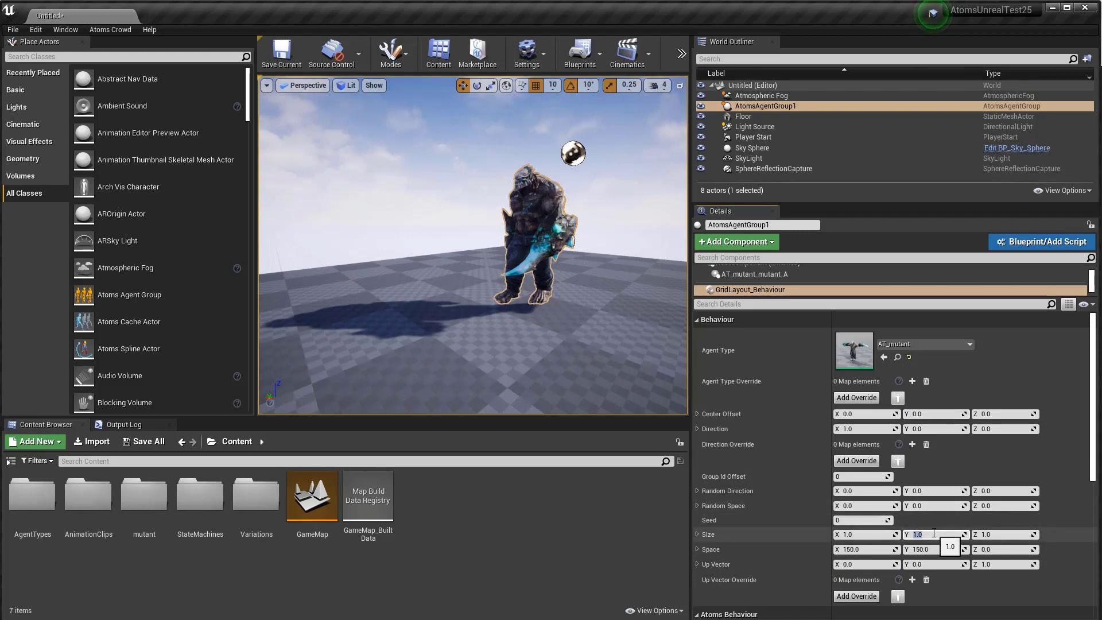
{"action": "key", "text": "Return"}
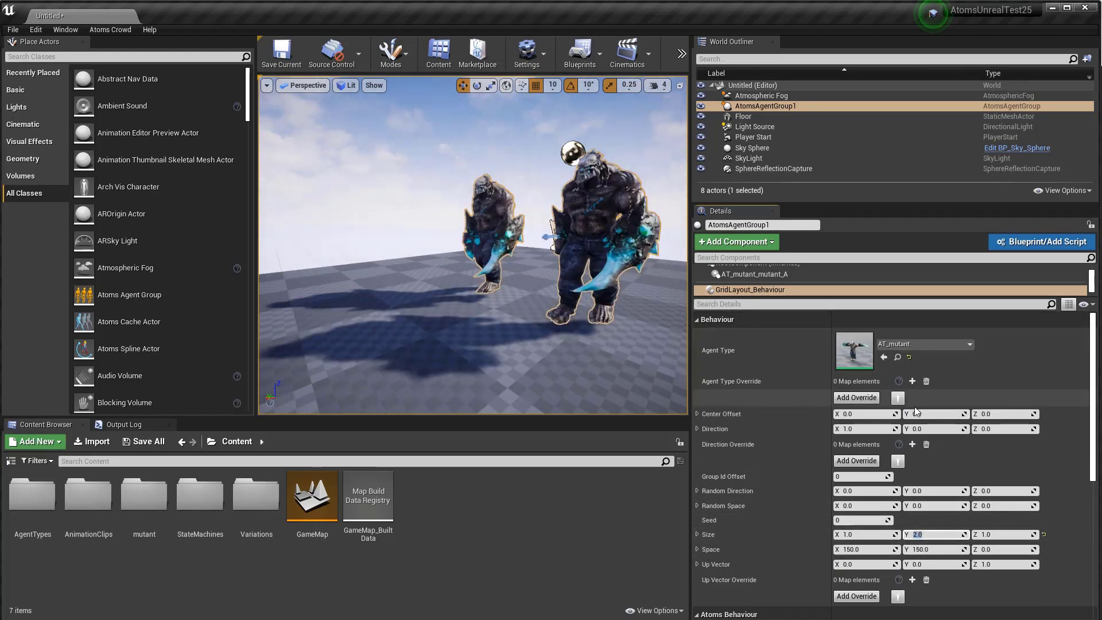
Step: Override the agent type of agent 0 in the grid layout with the man agent type, and close the override window
{"action": "left_click", "coordinate": [897, 398]}
{"action": "left_click", "coordinate": [656, 308]}
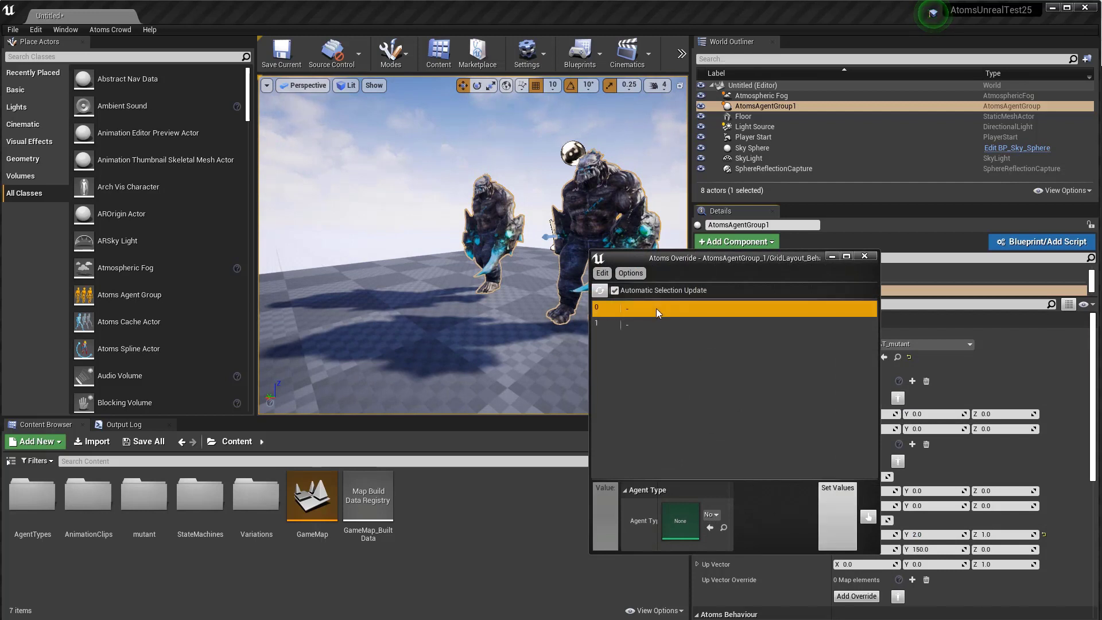
{"action": "left_click", "coordinate": [714, 515]}
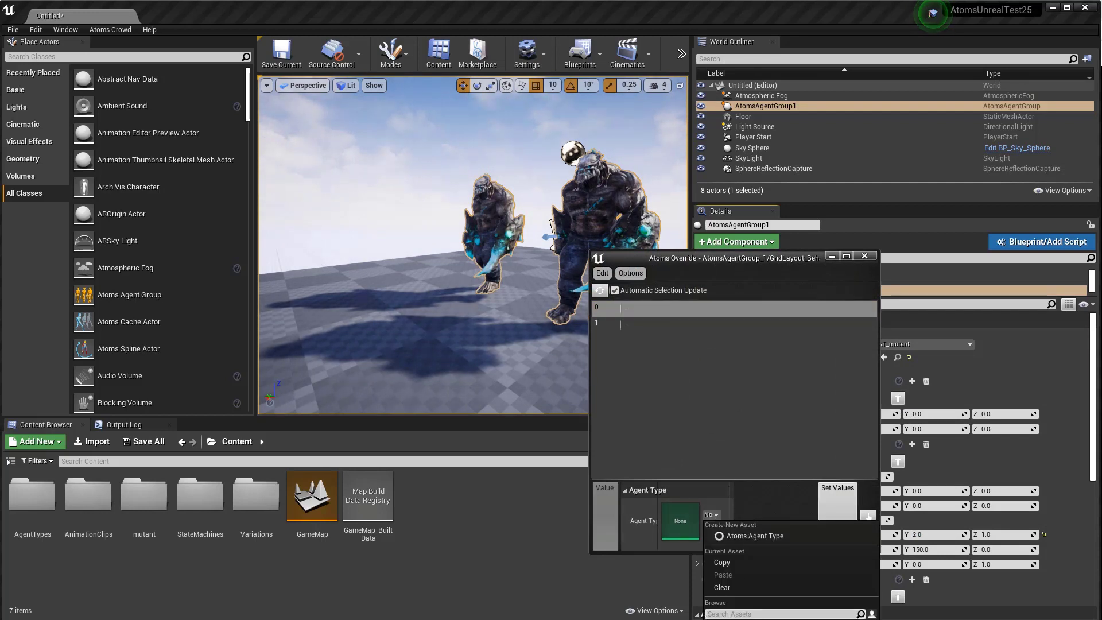
{"action": "left_click", "coordinate": [868, 515]}
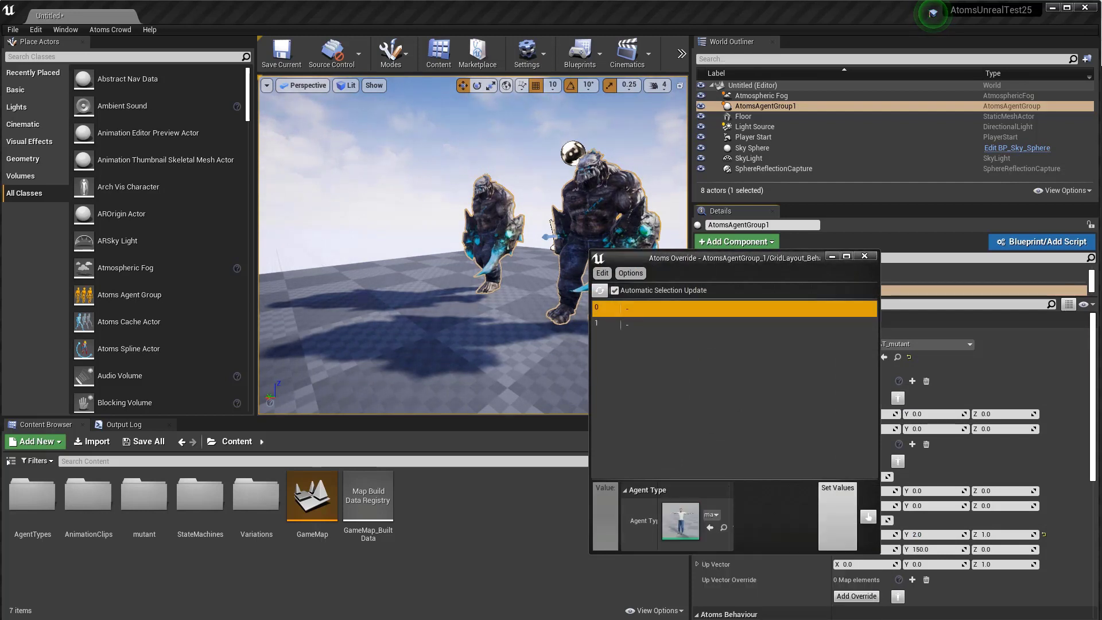
{"action": "left_click", "coordinate": [846, 542]}
{"action": "left_click", "coordinate": [864, 256]}
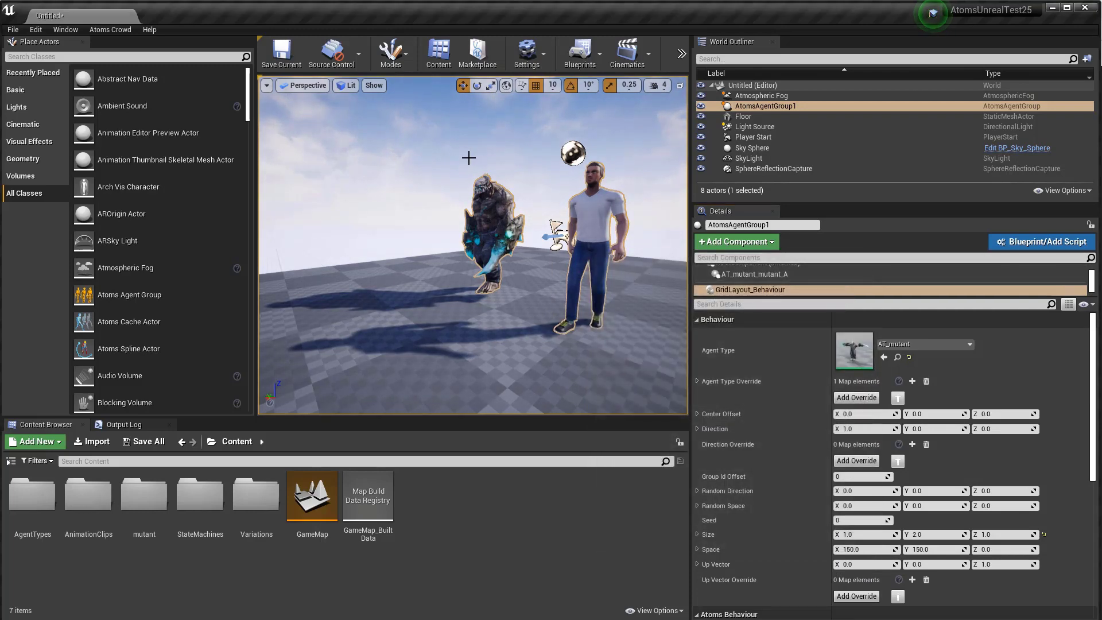
Step: Play the level to compare the man's and the mutant's walk animations, and stop the simulation
{"action": "left_click_drag", "start_coordinate": [498, 176], "coordinate": [498, 229]}
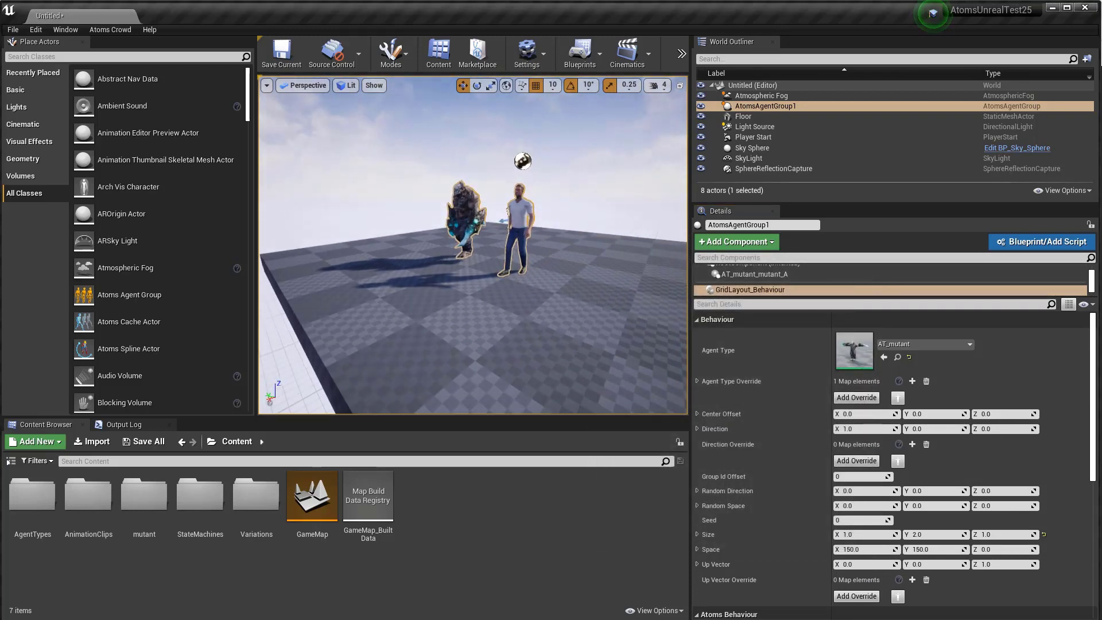
{"action": "key", "text": "alt+p"}
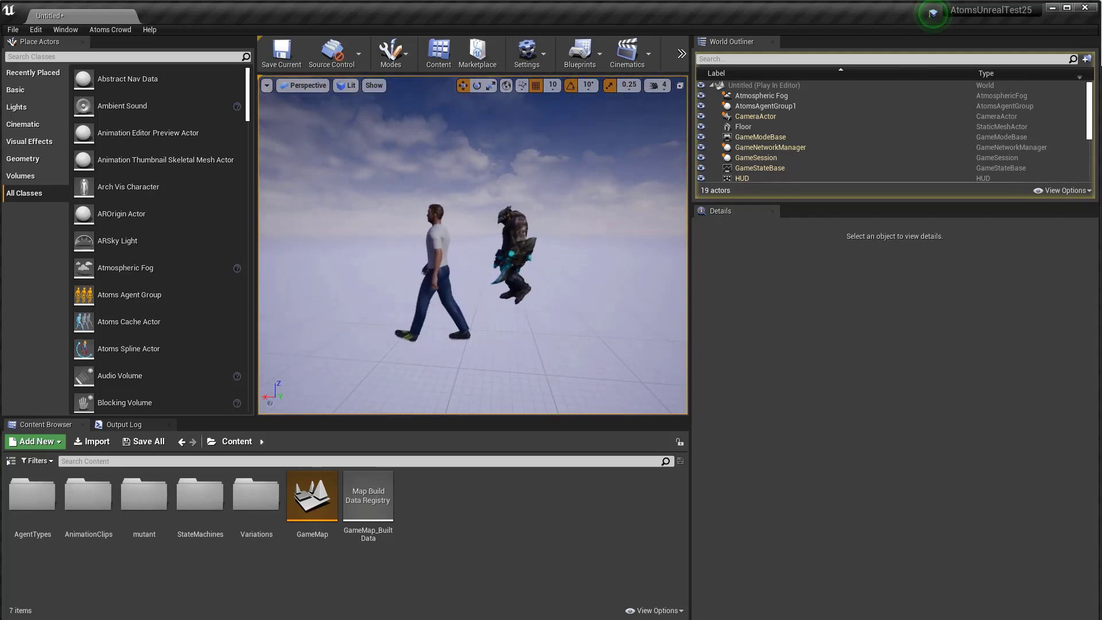
{"action": "key", "text": "Escape"}
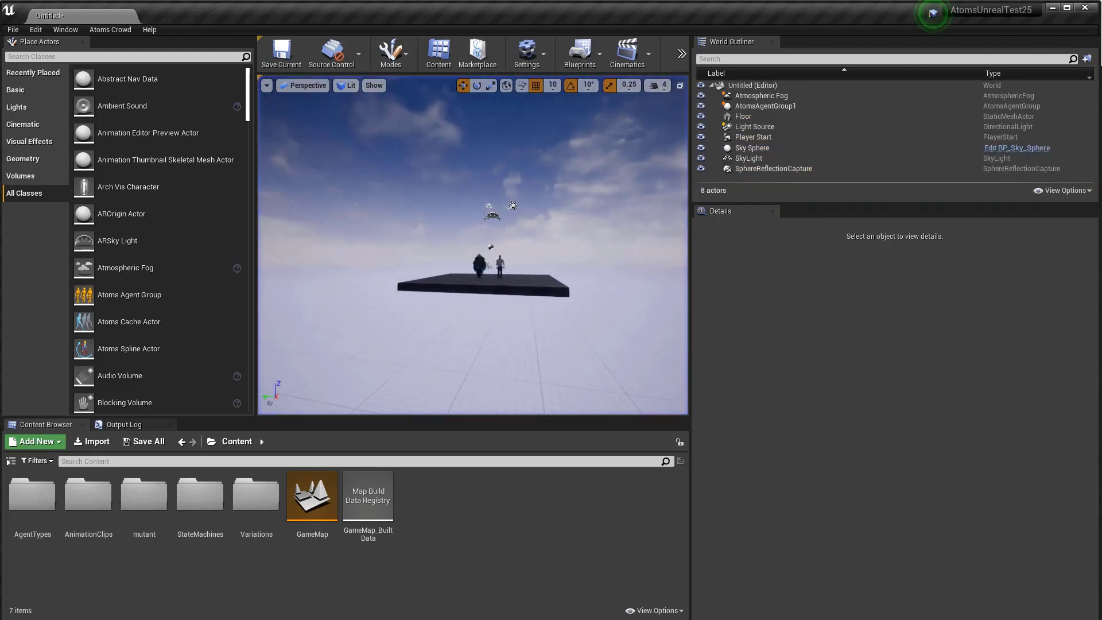
Step: Set the State of the agent group's State Machine Behaviour to 2
{"action": "scroll", "coordinate": [518, 232], "scroll_direction": "up", "scroll_amount": 5}
{"action": "mouse_move", "coordinate": [472, 246]}
{"action": "right_mouse_down"}
{"action": "mouse_move", "coordinate": [480, 230]}
{"action": "mouse_move", "coordinate": [489, 250]}
{"action": "right_mouse_up"}
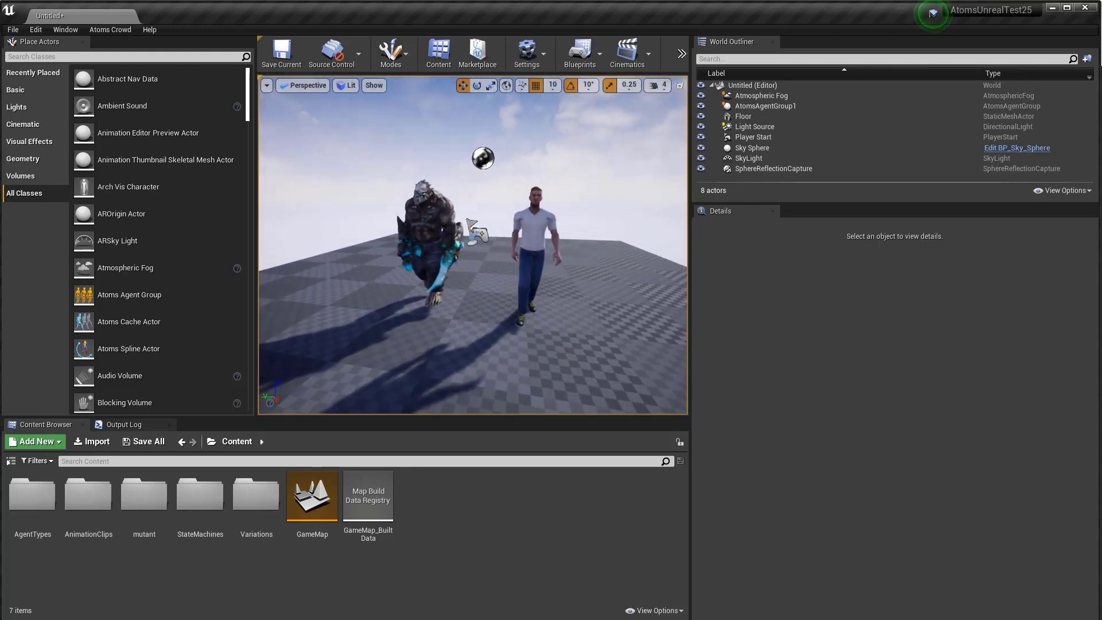
{"action": "left_click", "coordinate": [783, 107]}
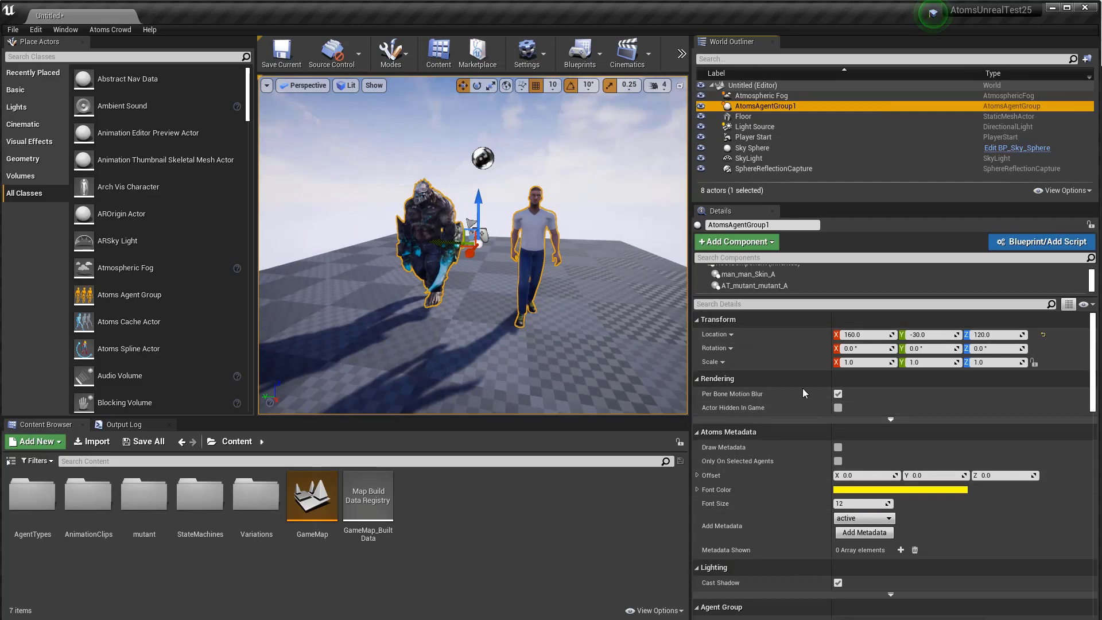
{"action": "scroll", "coordinate": [763, 281], "scroll_direction": "down", "scroll_amount": 3}
{"action": "left_click", "coordinate": [760, 288]}
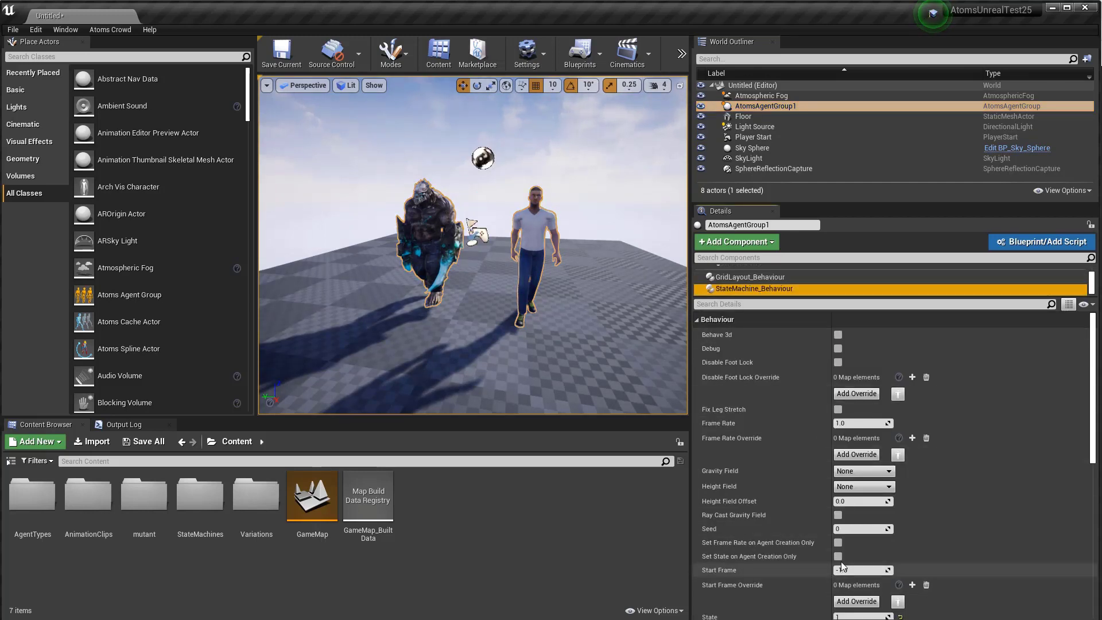
{"action": "scroll", "coordinate": [832, 582], "scroll_direction": "down", "scroll_amount": 2}
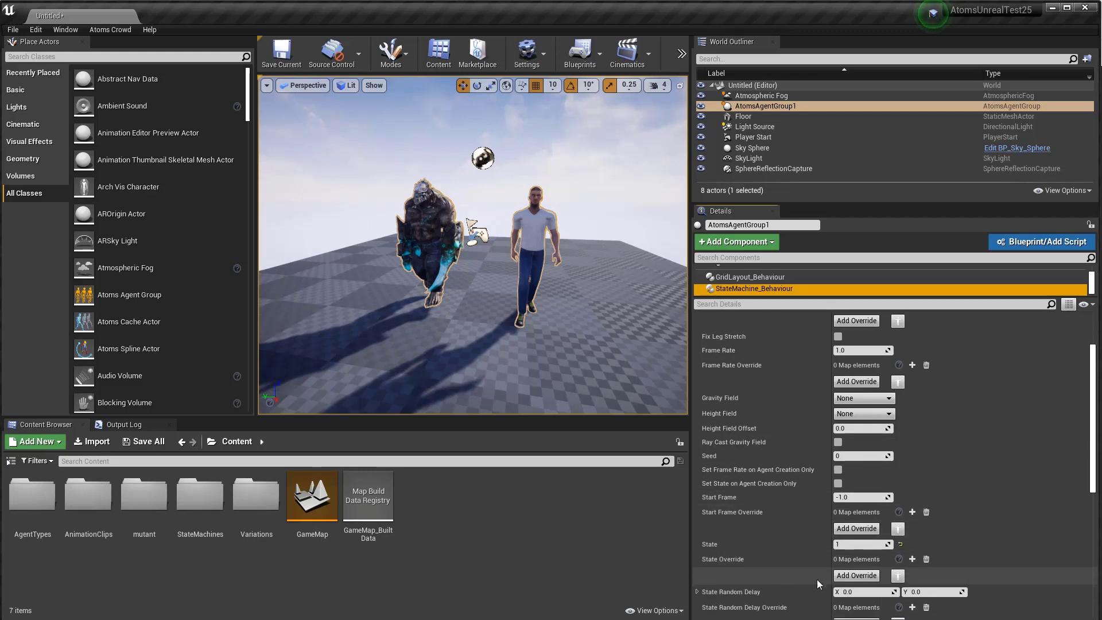
{"action": "left_click", "coordinate": [853, 543]}
{"action": "key", "text": "Return"}
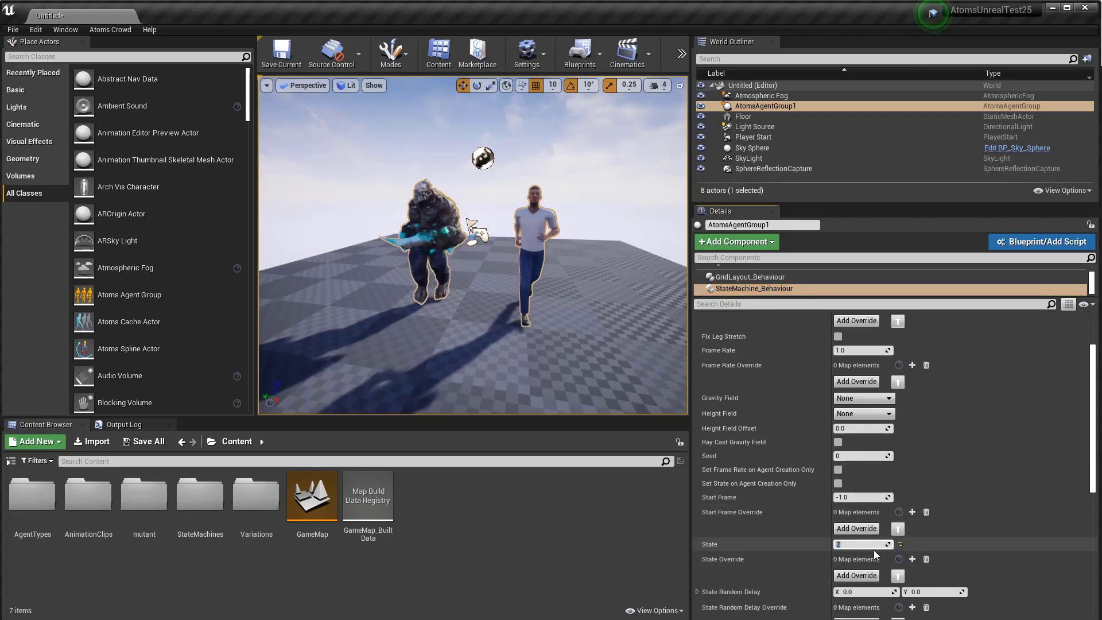
Step: Play the level to compare both agents' movement in state 2, and stop the simulation
{"action": "right_click", "coordinate": [631, 215]}
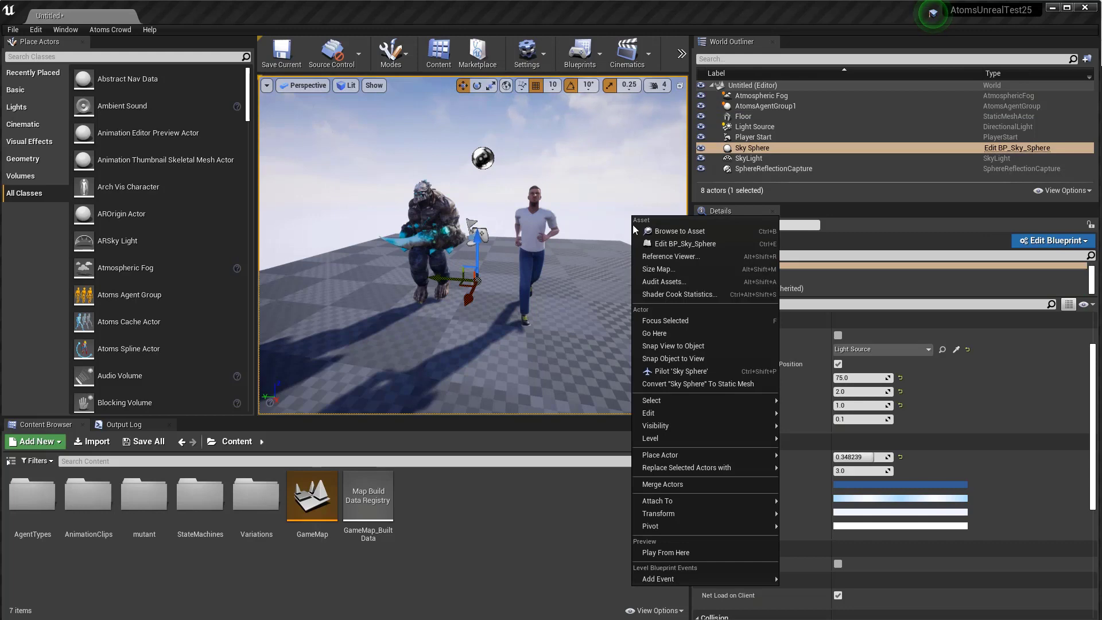
{"action": "right_click", "coordinate": [553, 226]}
{"action": "key", "text": "Escape"}
{"action": "key", "text": "alt+p"}
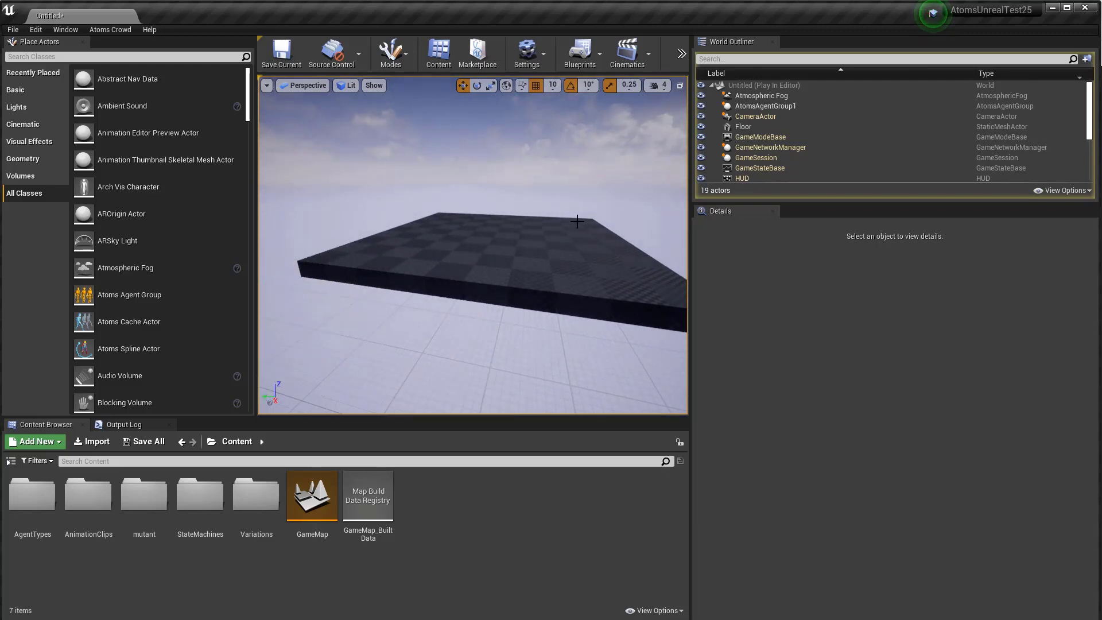
{"action": "key", "text": "Escape"}
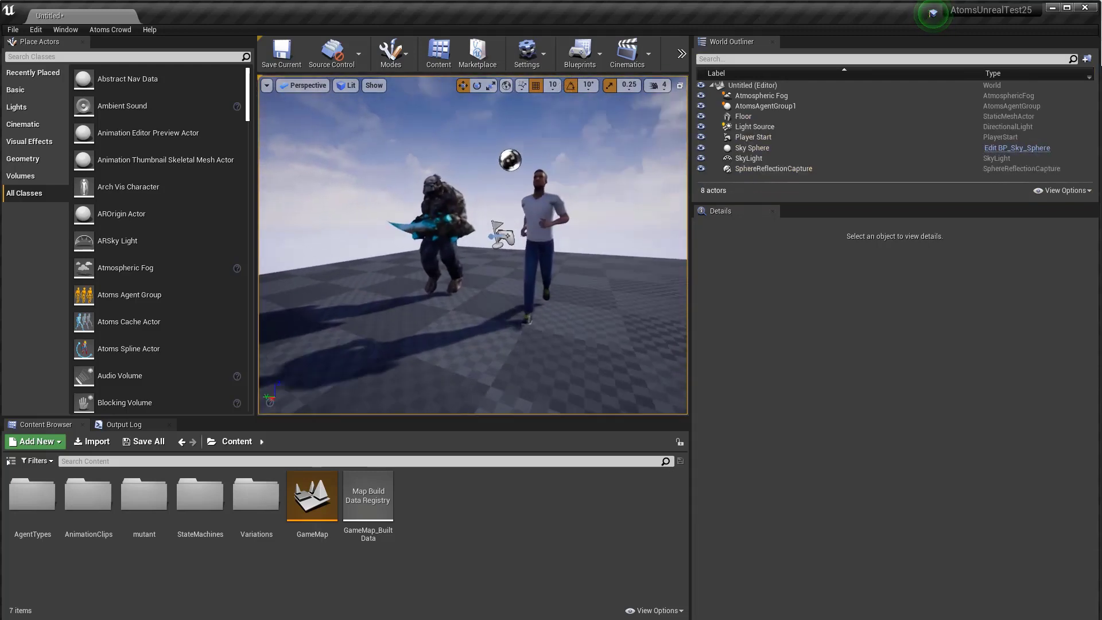
Step: Open the ATC_man character asset from the AgentTypes folder and expand the bones of chain 4, the left foot
{"action": "double_click", "coordinate": [32, 495]}
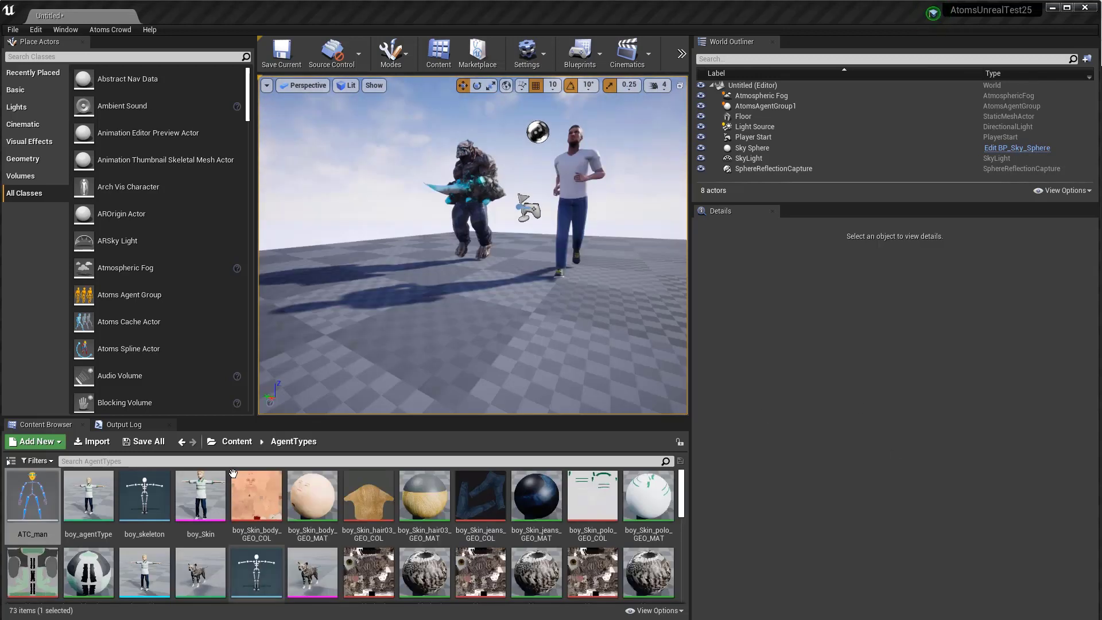
{"action": "left_click", "coordinate": [243, 442]}
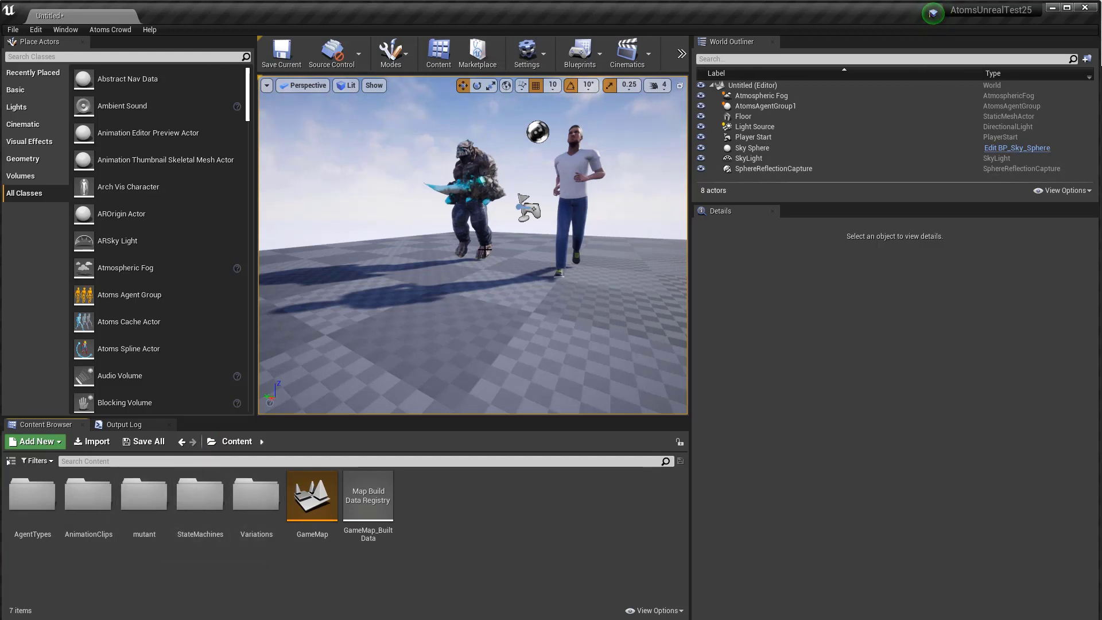
{"action": "double_click", "coordinate": [32, 496]}
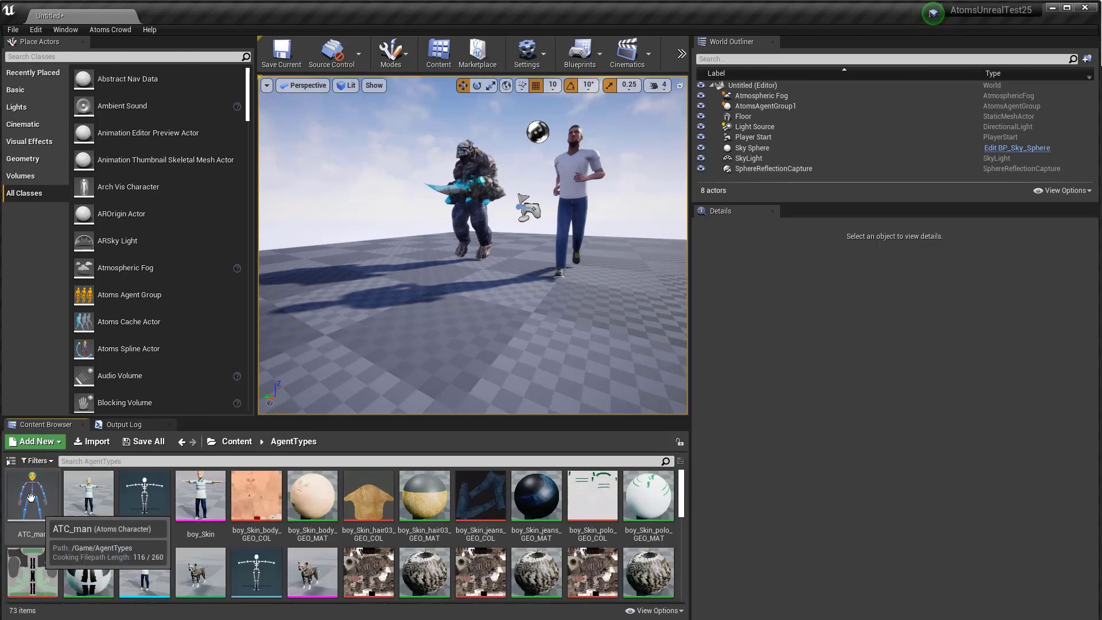
{"action": "double_click", "coordinate": [32, 495]}
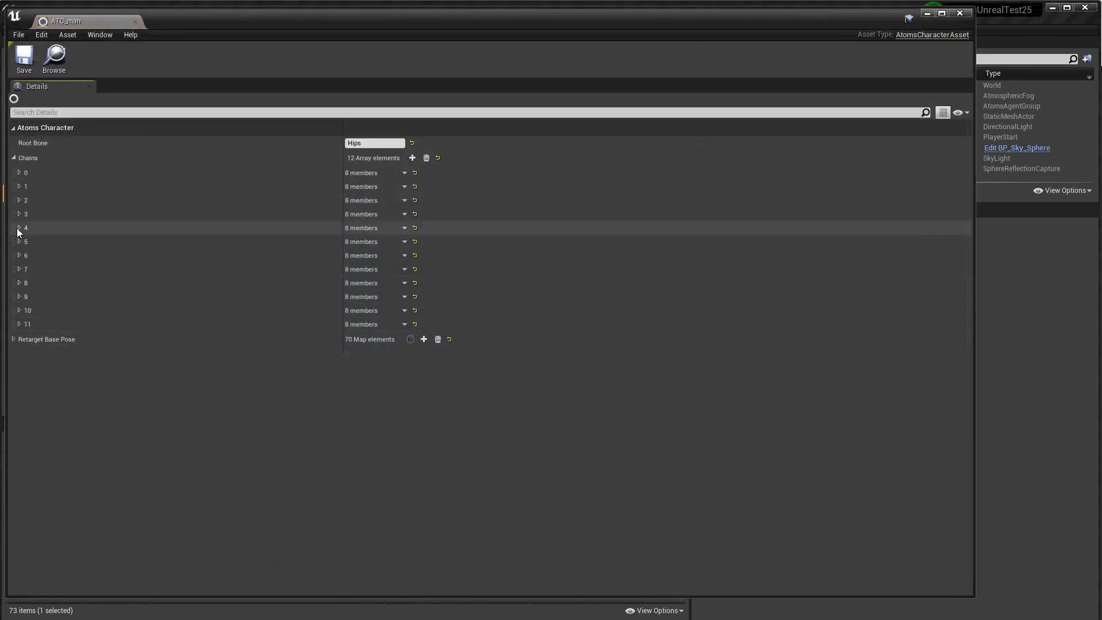
{"action": "left_click", "coordinate": [19, 229]}
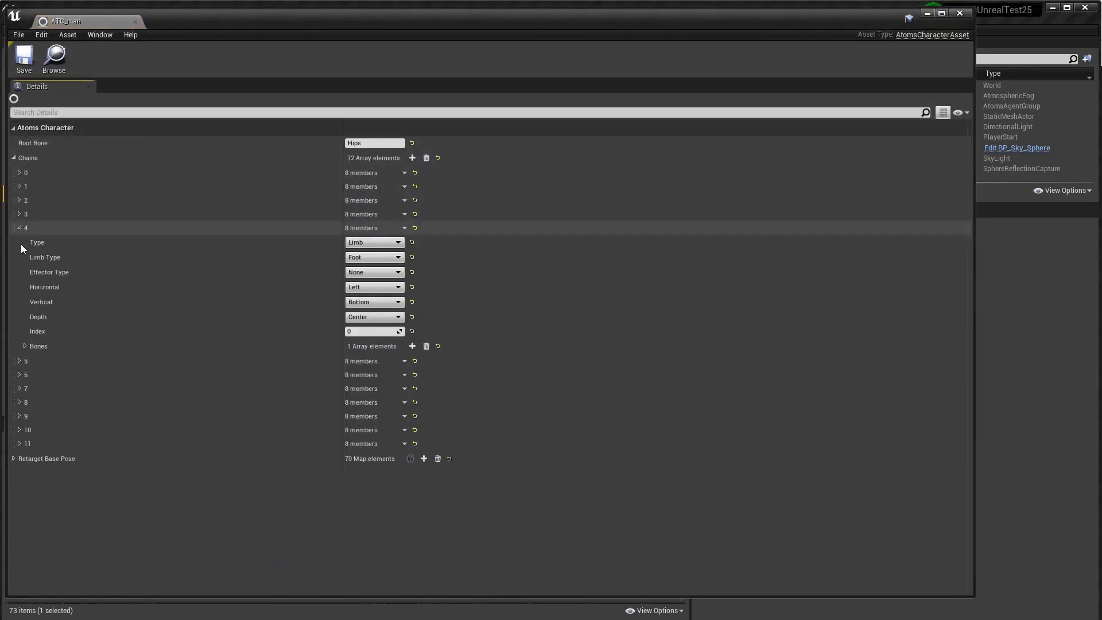
{"action": "left_click", "coordinate": [25, 346]}
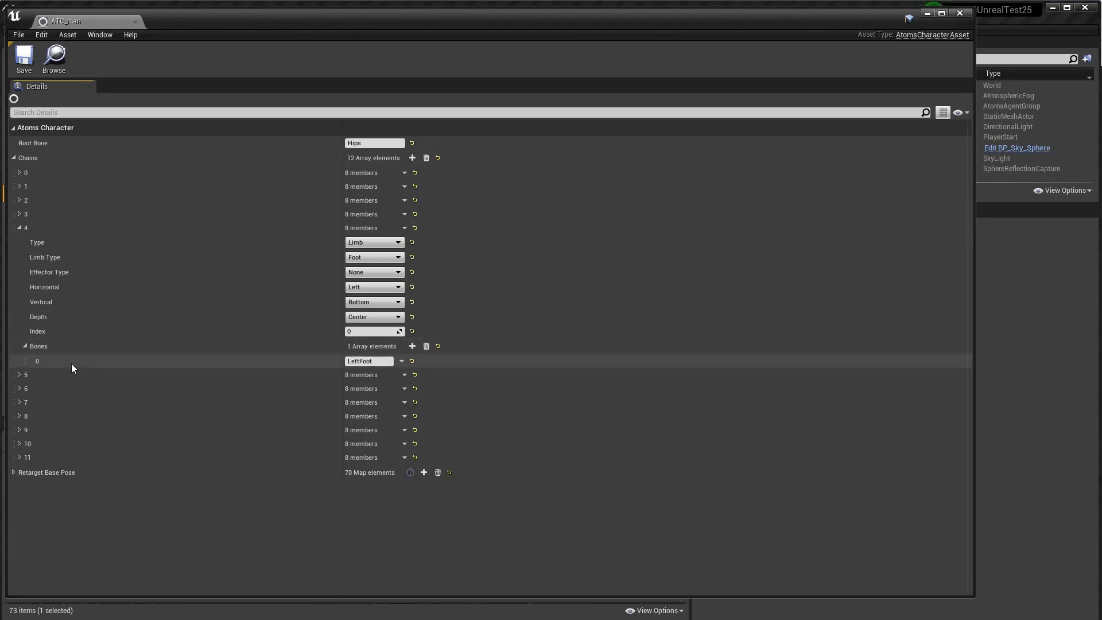
Step: Add a second bone named RightToeBase to chain 5, the right foot limb
{"action": "left_click", "coordinate": [18, 374]}
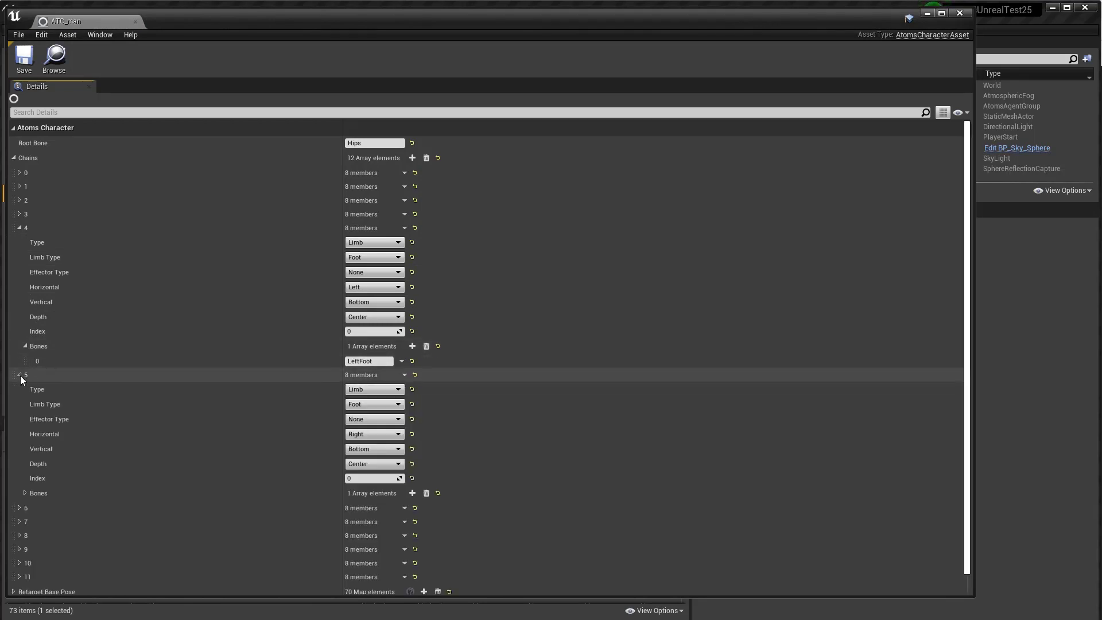
{"action": "left_click", "coordinate": [25, 492]}
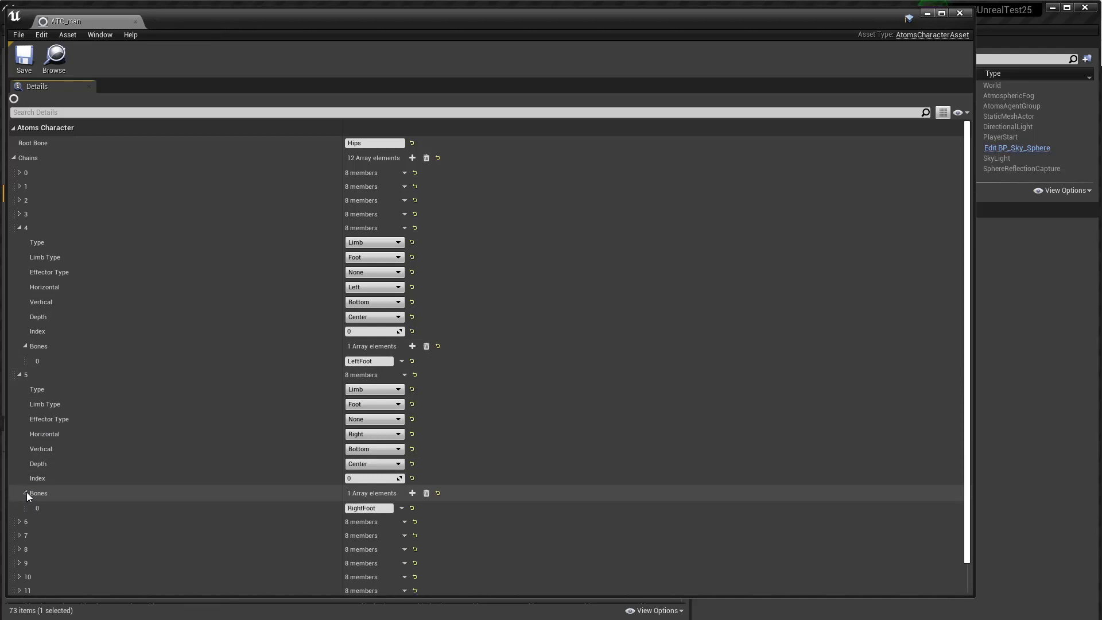
{"action": "left_click", "coordinate": [411, 494]}
{"action": "left_click", "coordinate": [356, 522]}
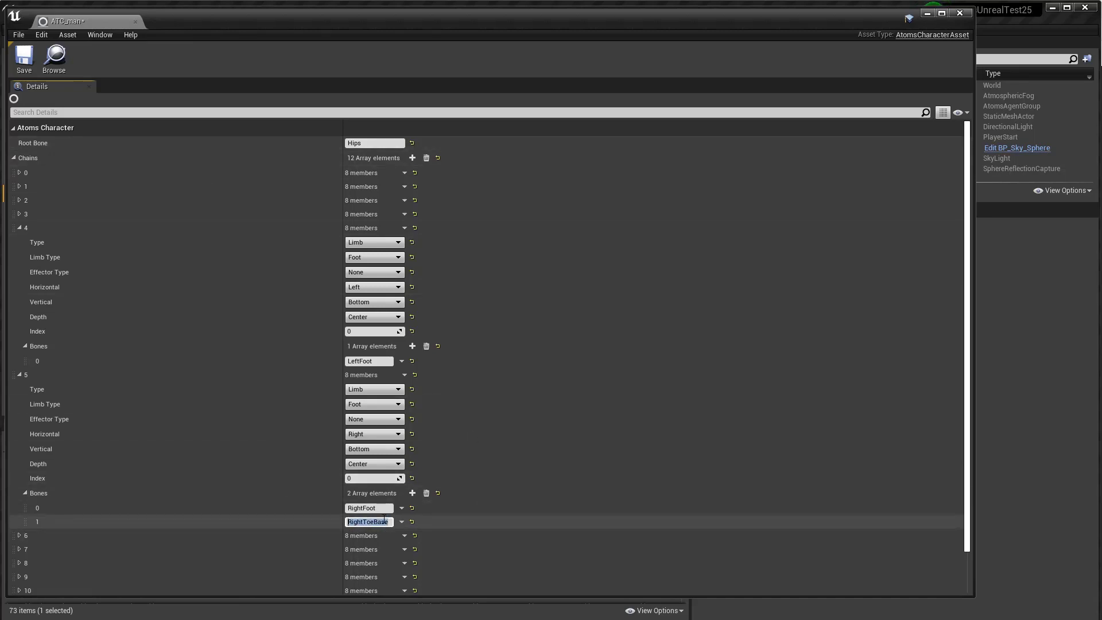
{"action": "left_click_drag", "start_coordinate": [346, 522], "coordinate": [345, 522]}
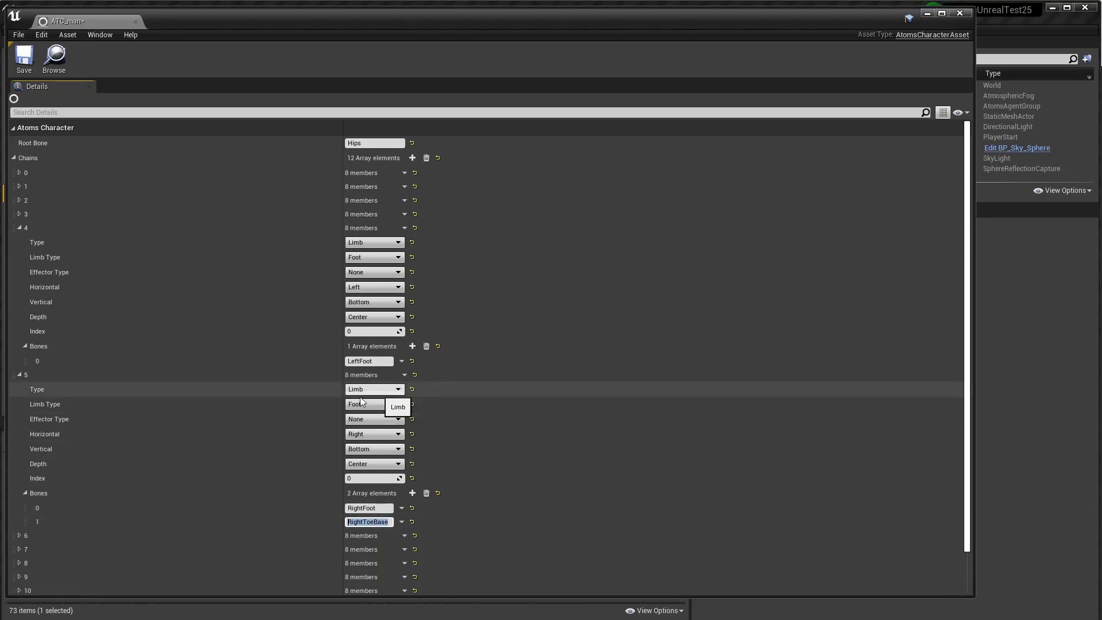
Step: Add a second bone named LeftToeBase to chain 4, the left foot limb
{"action": "left_click", "coordinate": [413, 346]}
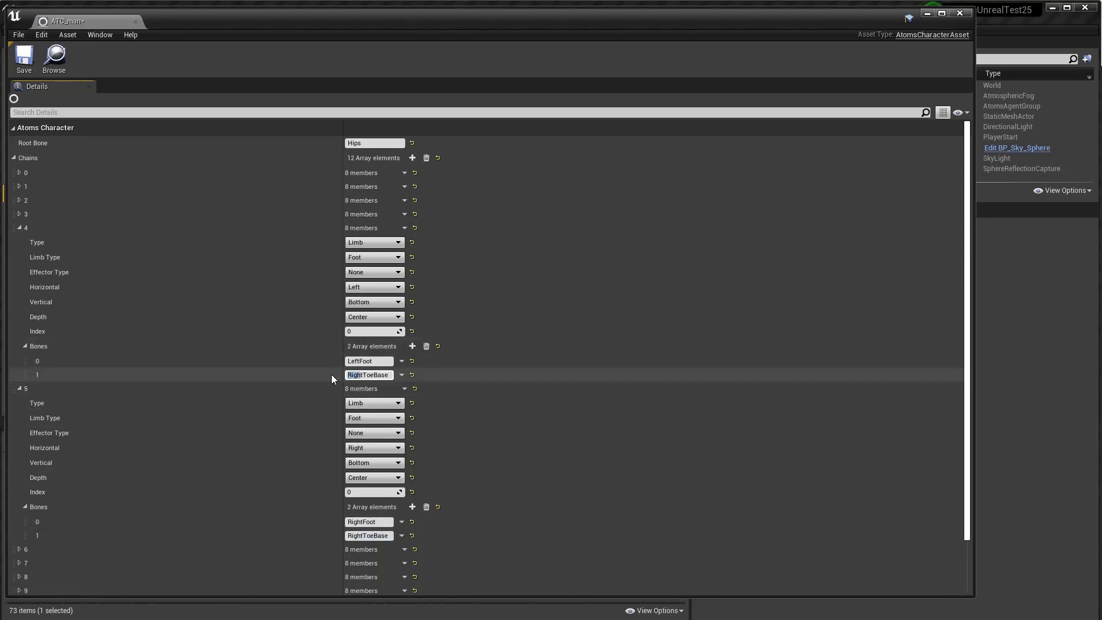
{"action": "key", "text": "BackSpace"}
{"action": "type", "text": "Left"}
{"action": "key", "text": "Return"}
Step: Save and close the ATC_man asset, and return to the root Content folder
{"action": "left_click", "coordinate": [32, 61]}
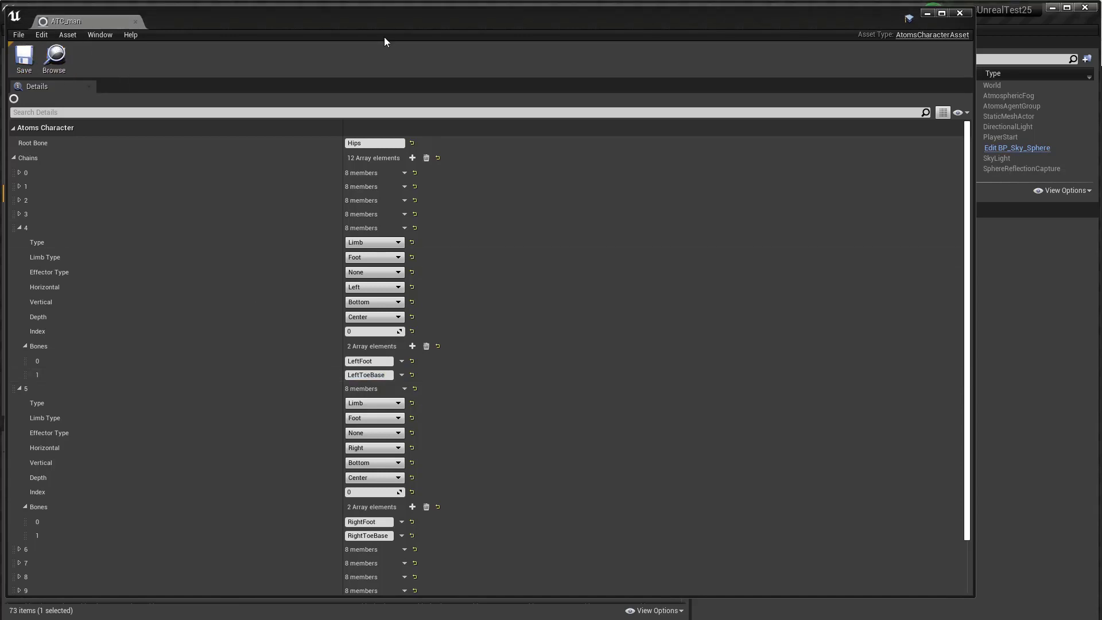
{"action": "left_click", "coordinate": [960, 15]}
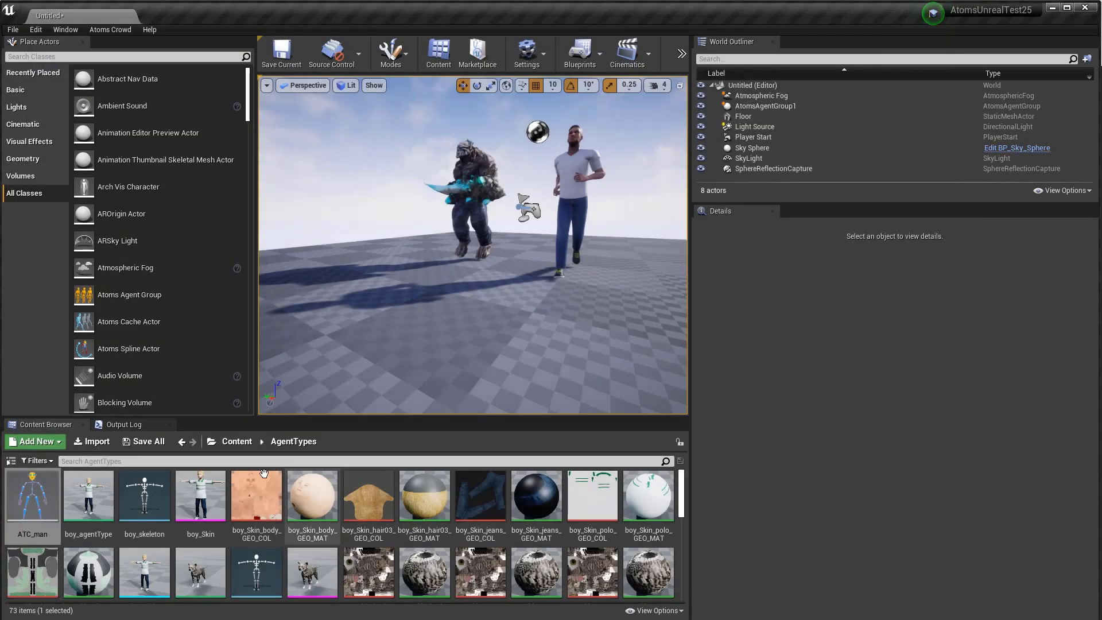
{"action": "left_click", "coordinate": [236, 441]}
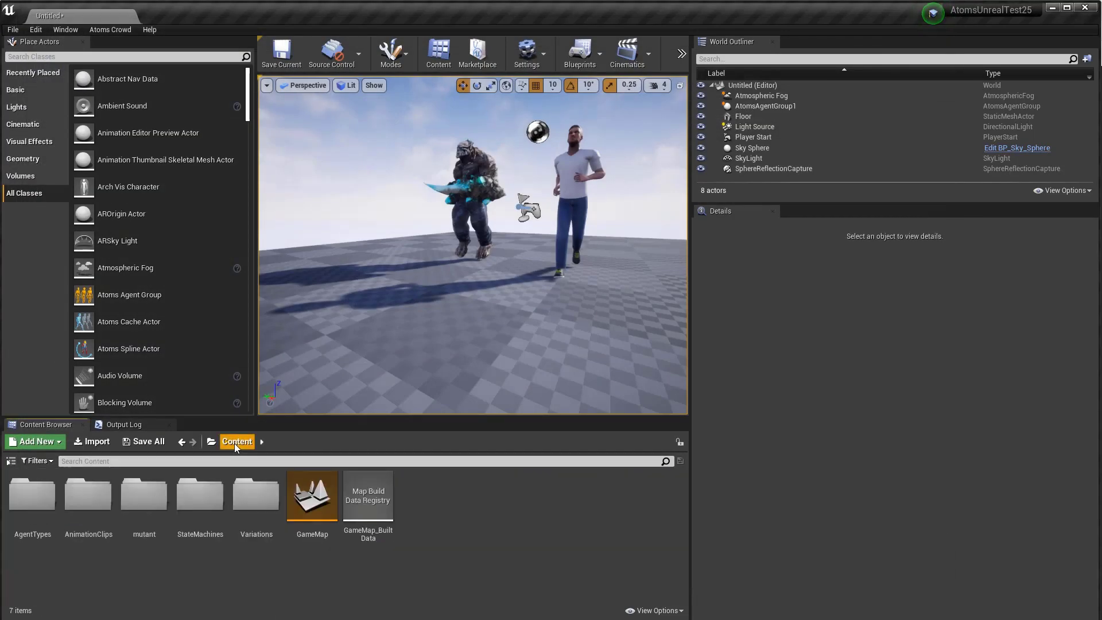
Step: In the mutant folder's ATC_mutant asset, add bone LeftToeBase to chain 4 and RightToeBase to chain 5, and save and close it
{"action": "double_click", "coordinate": [144, 498]}
{"action": "double_click", "coordinate": [48, 529]}
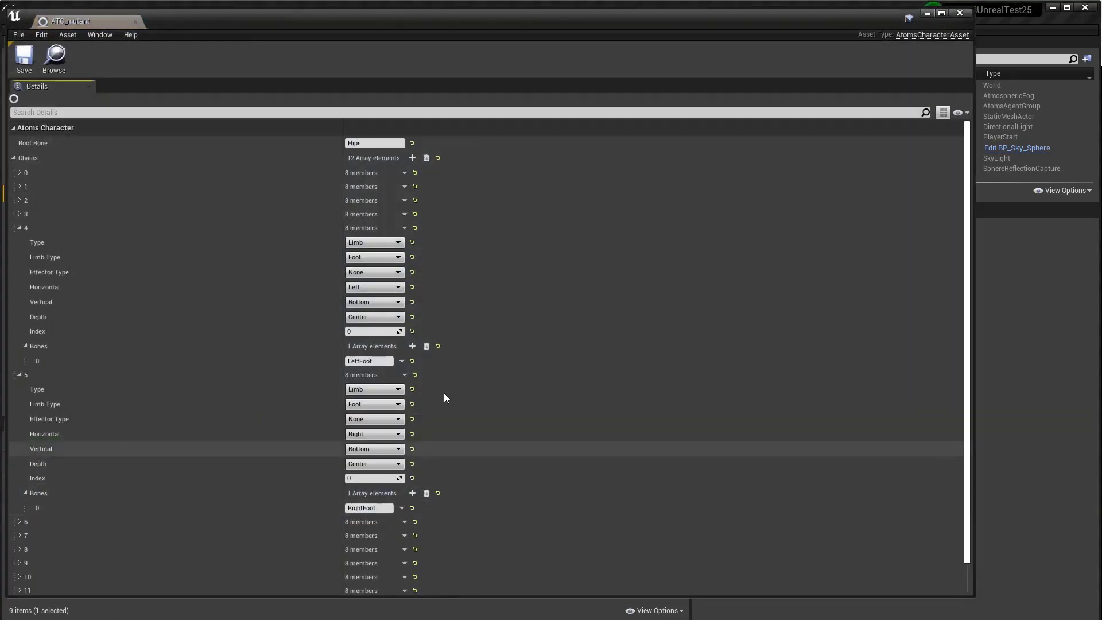
{"action": "left_click", "coordinate": [412, 346]}
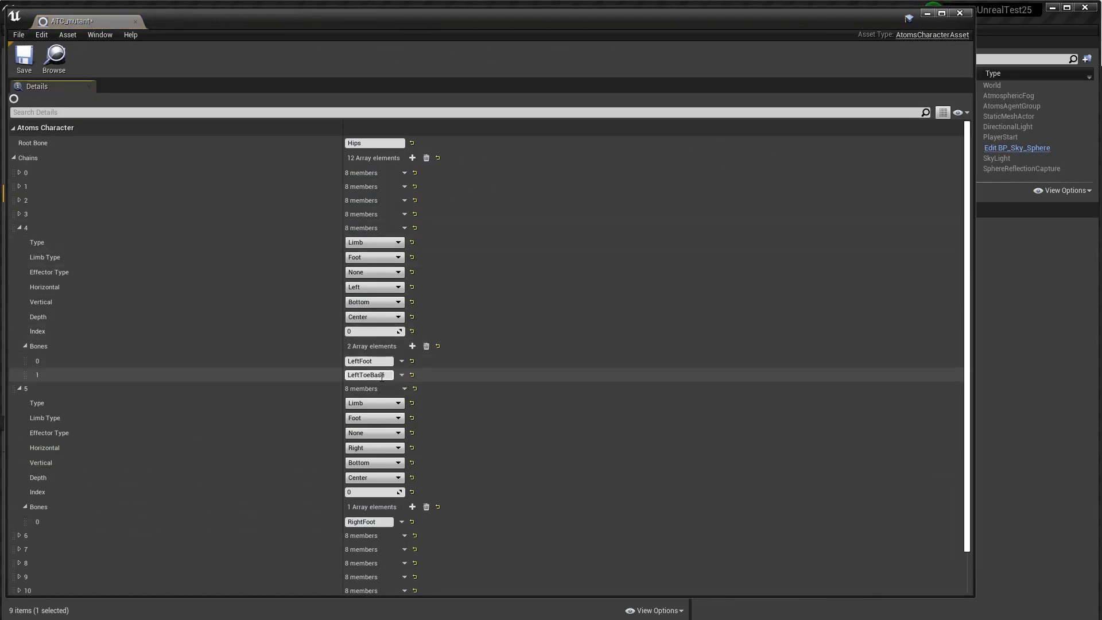
{"action": "left_click", "coordinate": [412, 507]}
{"action": "left_click", "coordinate": [380, 535]}
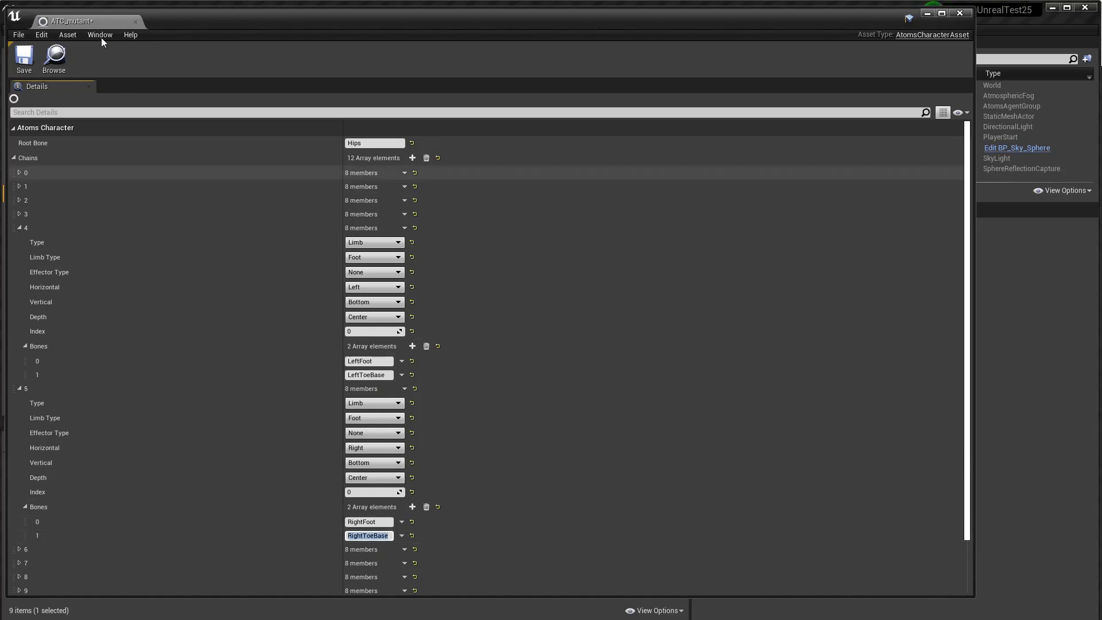
{"action": "left_click", "coordinate": [24, 57]}
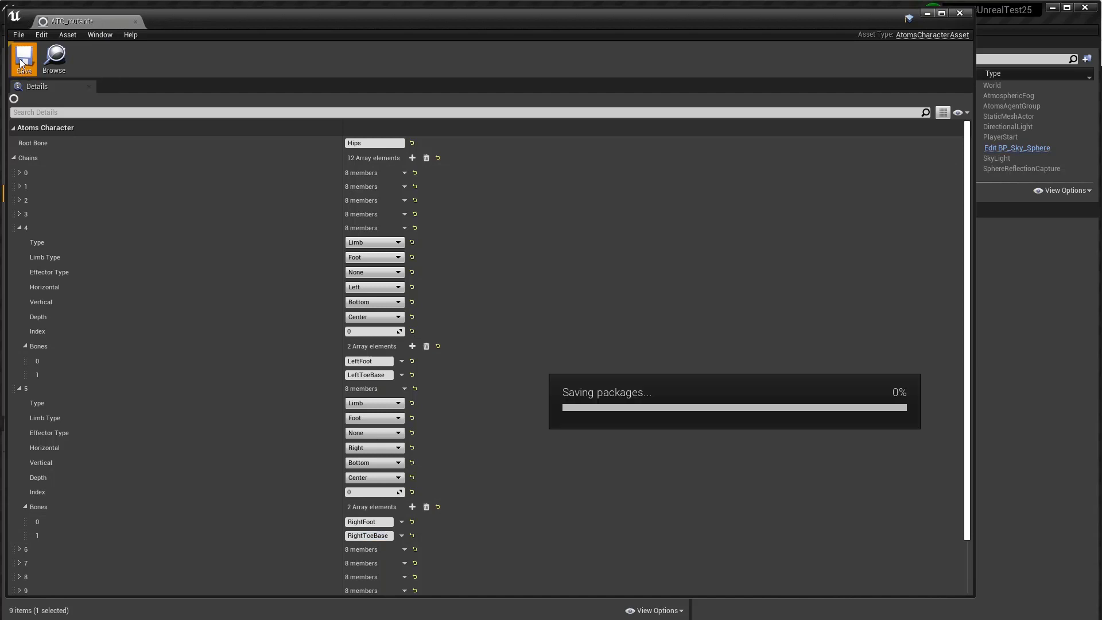
{"action": "left_click", "coordinate": [959, 12]}
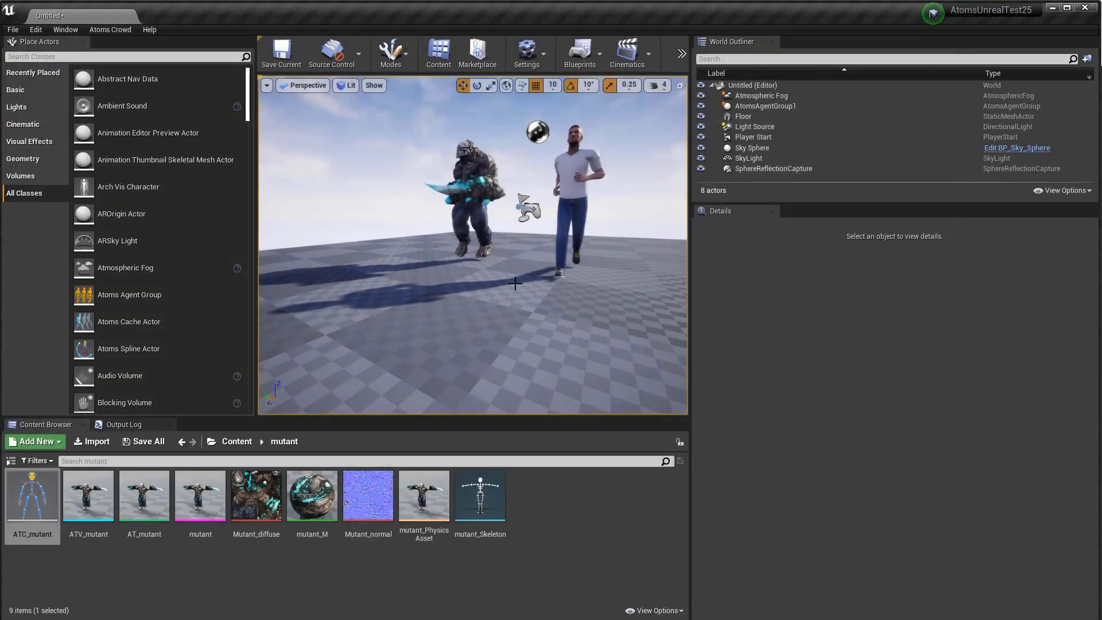
Step: Frame the agent group and play the level to check the mutant's feet with the updated chains
{"action": "left_click", "coordinate": [490, 234]}
{"action": "key", "text": "f"}
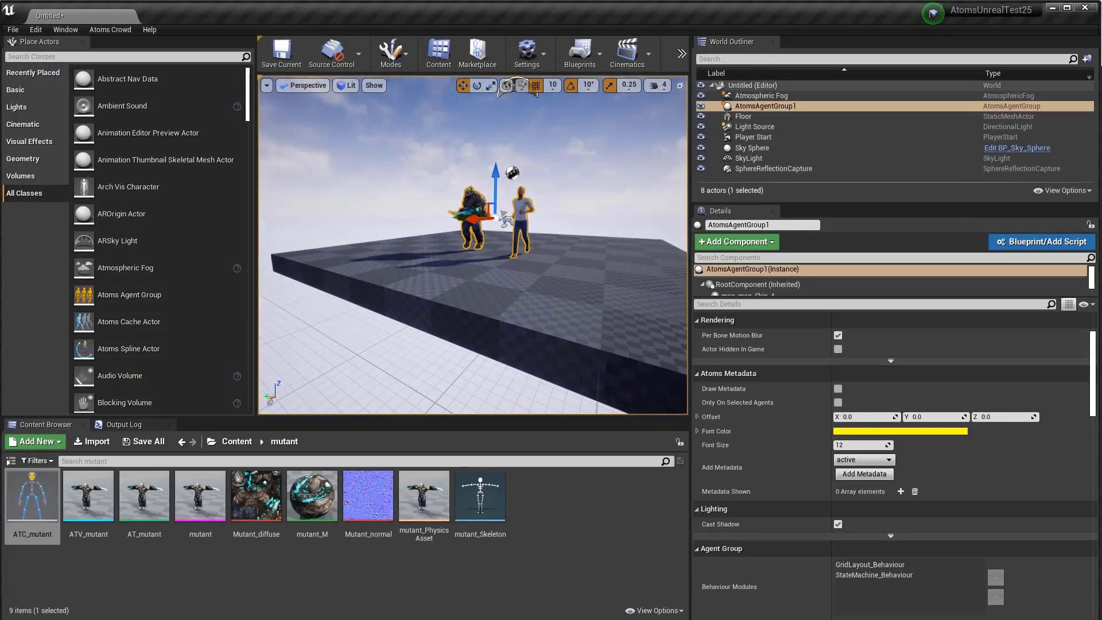
{"action": "key", "text": "alt+p"}
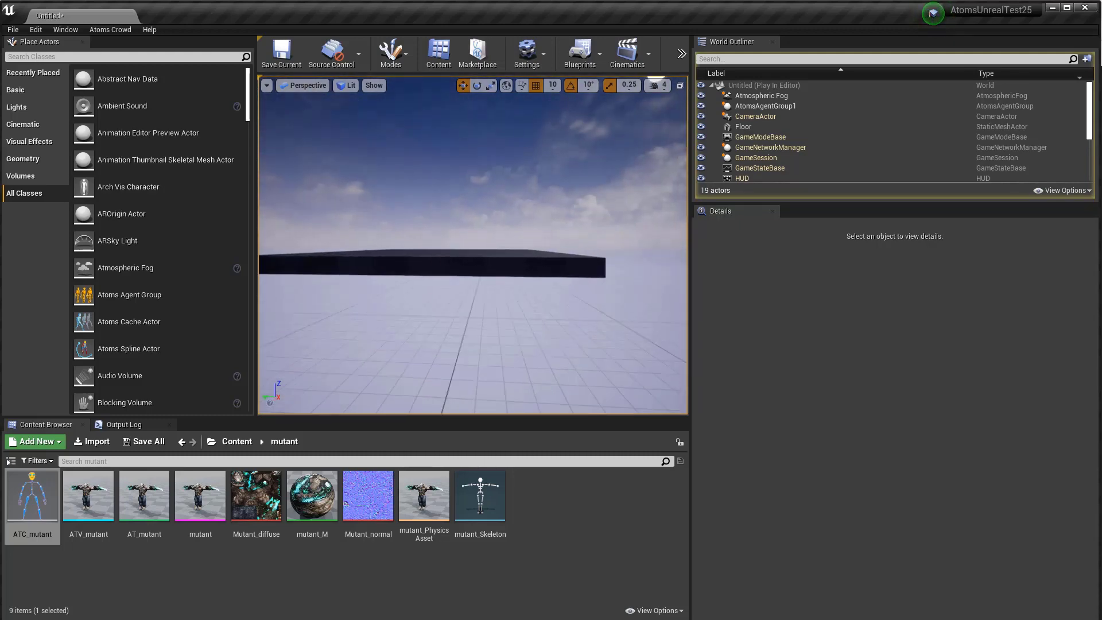
{"action": "key", "text": "Escape"}
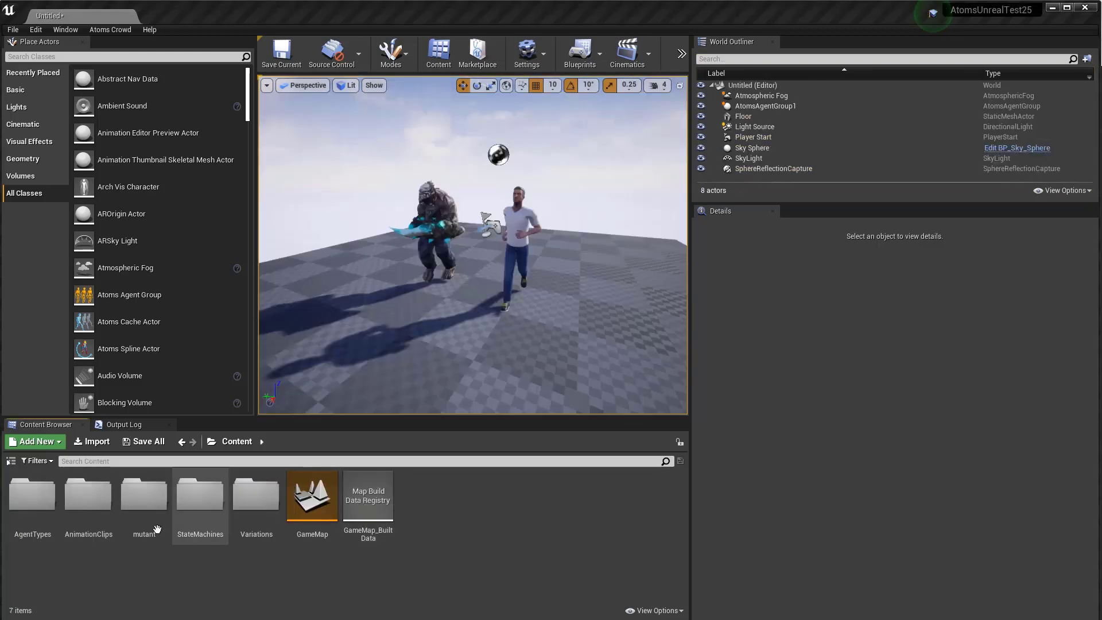
Step: Set the state machine asset of AT_mutant in the mutant folder to manStadiumStateMachine, and save and close the asset
{"action": "double_click", "coordinate": [144, 493]}
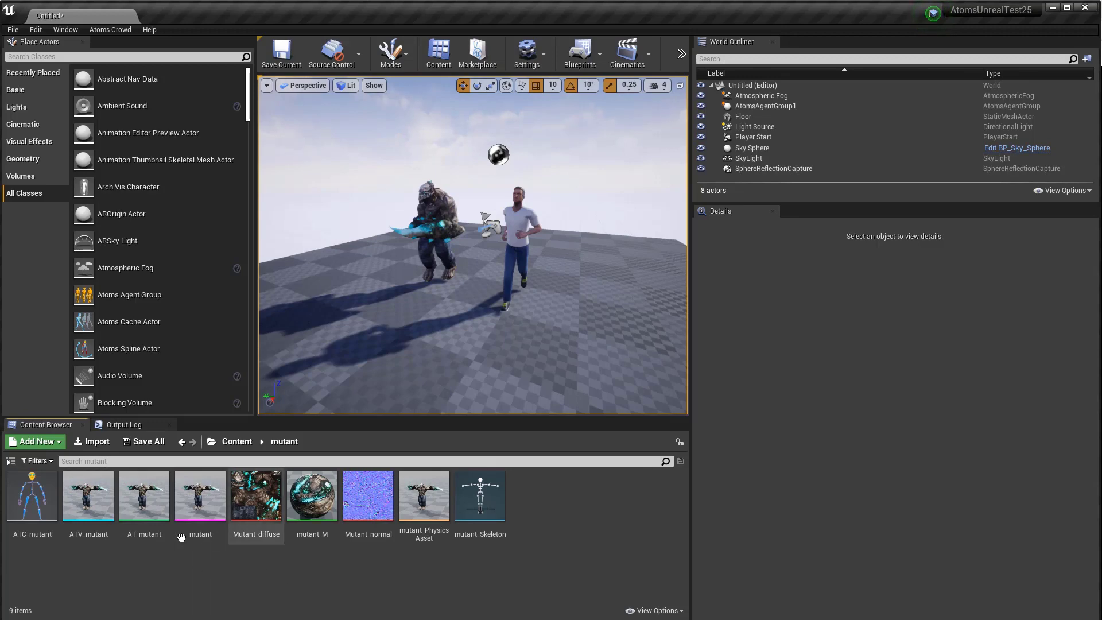
{"action": "left_click", "coordinate": [151, 513]}
{"action": "double_click", "coordinate": [150, 513]}
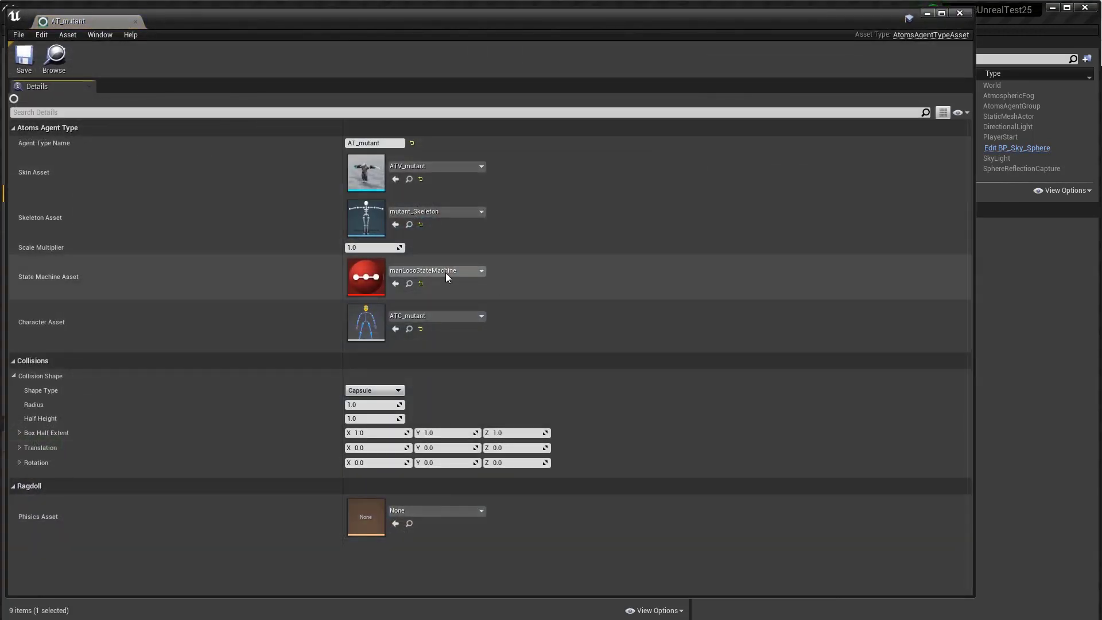
{"action": "left_click", "coordinate": [445, 271]}
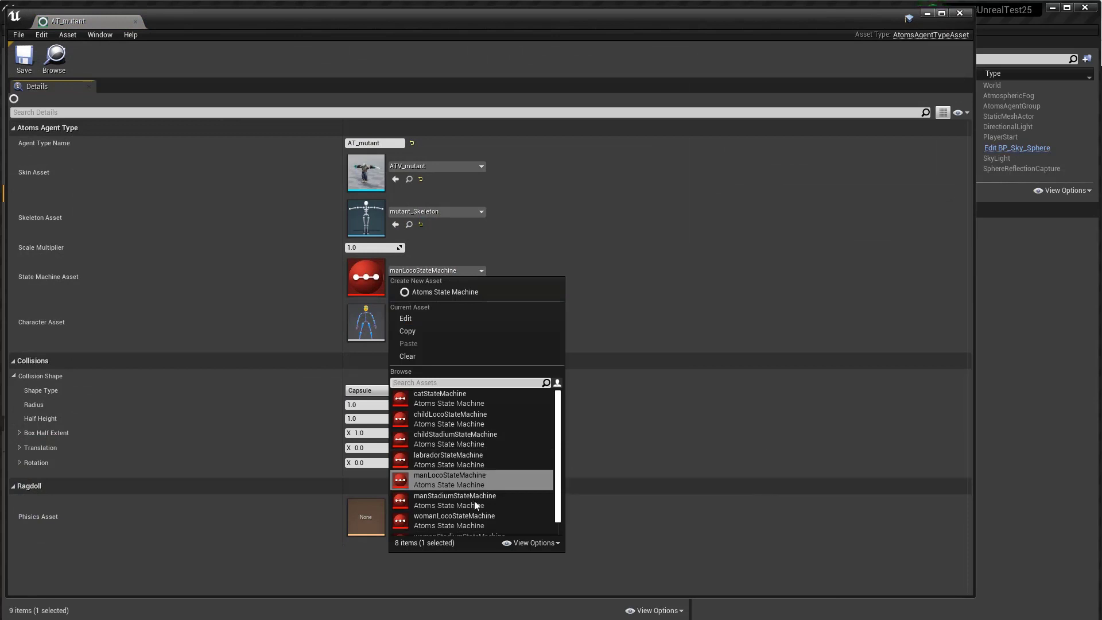
{"action": "left_click", "coordinate": [443, 504]}
{"action": "left_click", "coordinate": [23, 58]}
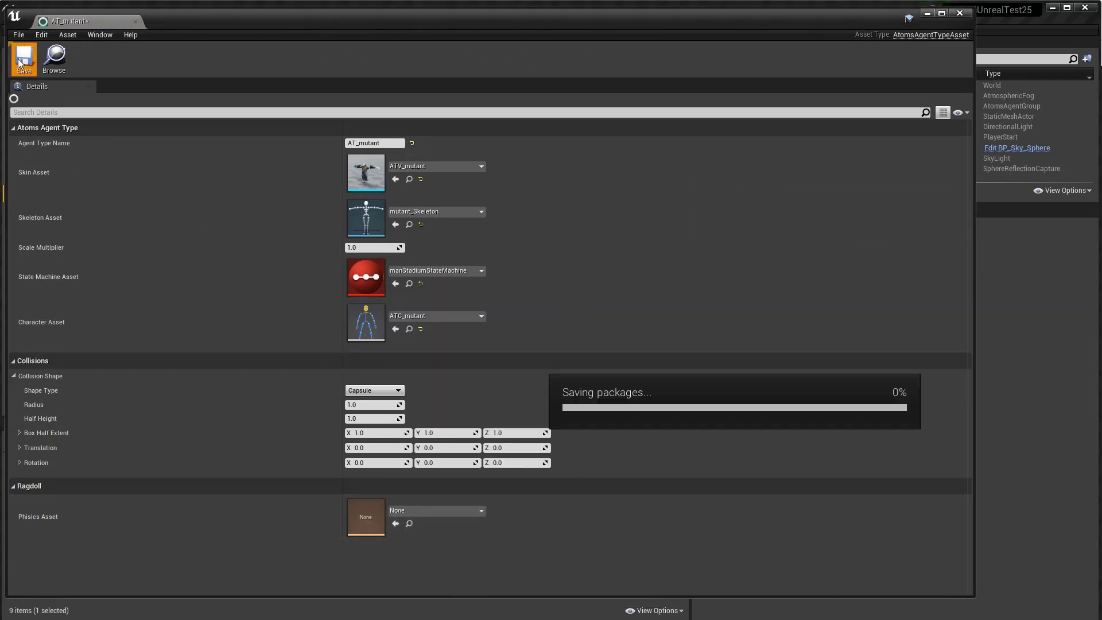
{"action": "left_click", "coordinate": [959, 13]}
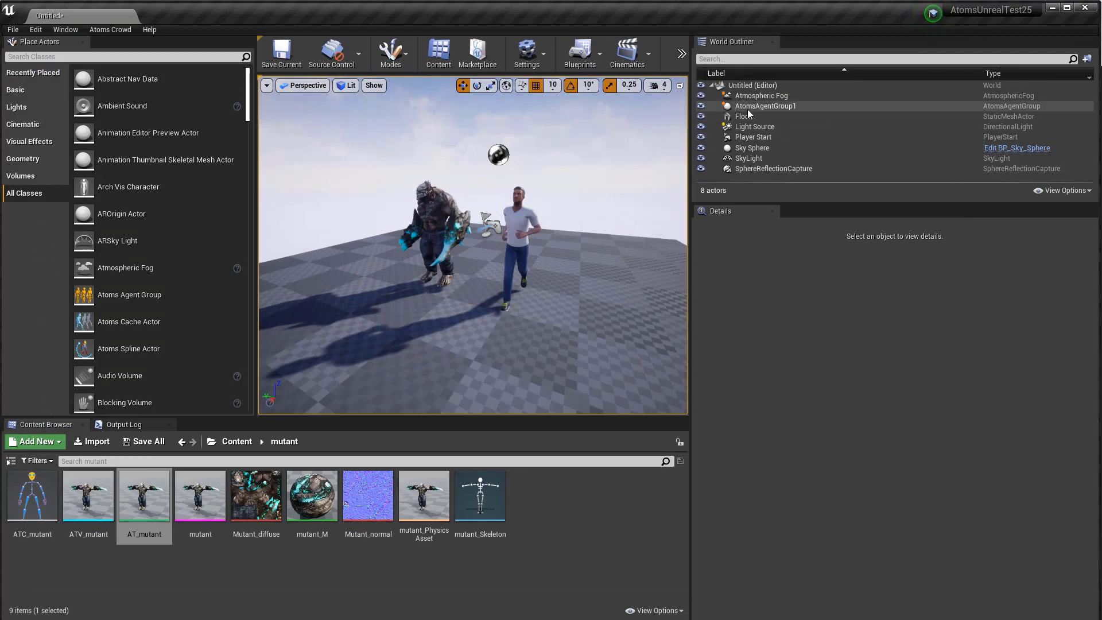
Step: Set the state machine asset of man_agentType in the AgentTypes folder to manStadiumStateMachine, and play the level to compare both agents
{"action": "left_click", "coordinate": [246, 441]}
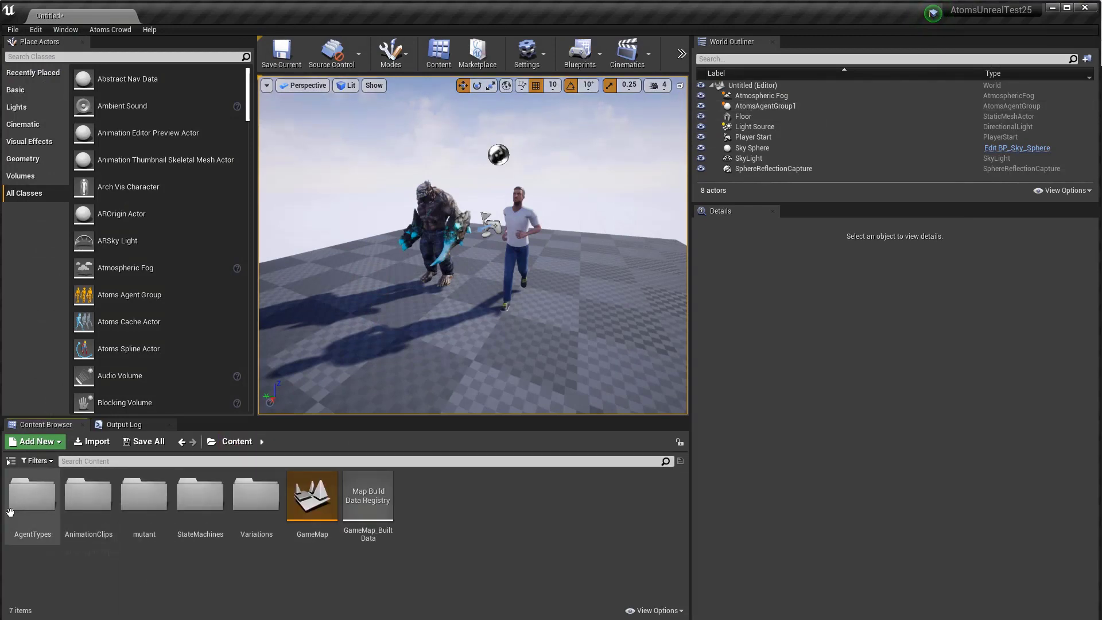
{"action": "double_click", "coordinate": [32, 493]}
{"action": "scroll", "coordinate": [474, 555], "scroll_direction": "down", "scroll_amount": 2}
{"action": "scroll", "coordinate": [474, 555], "scroll_direction": "down", "scroll_amount": 3}
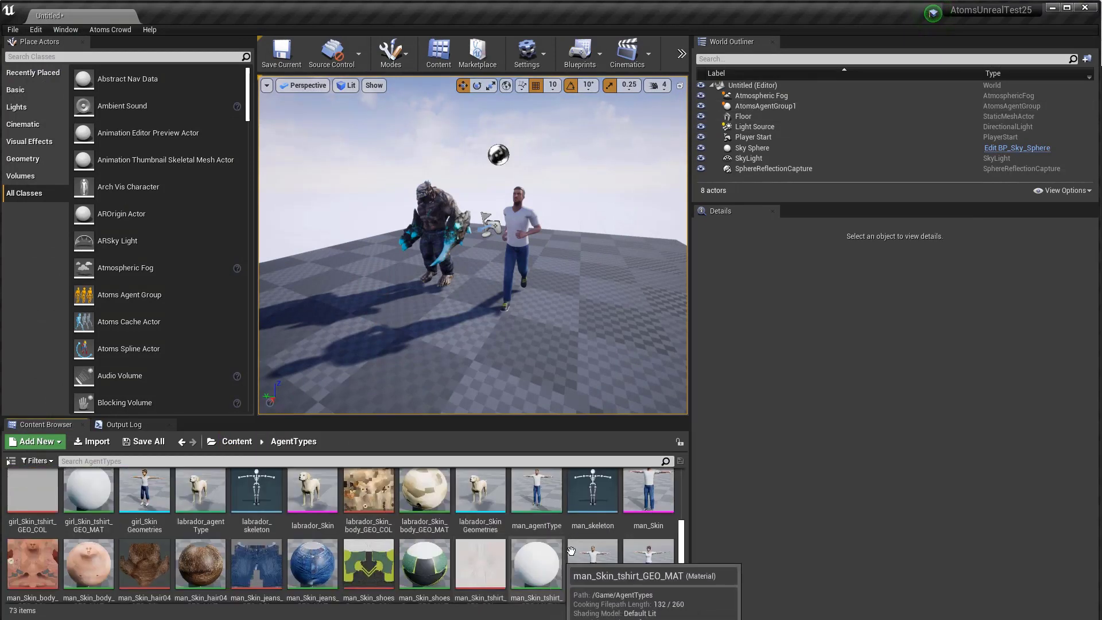
{"action": "double_click", "coordinate": [536, 482]}
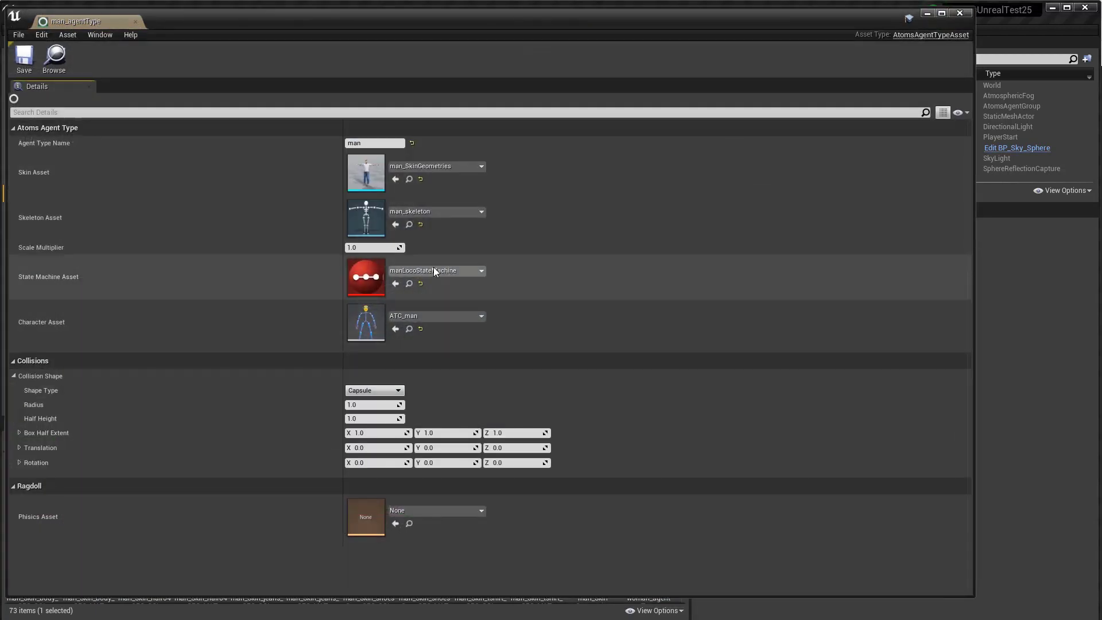
{"action": "left_click", "coordinate": [468, 270]}
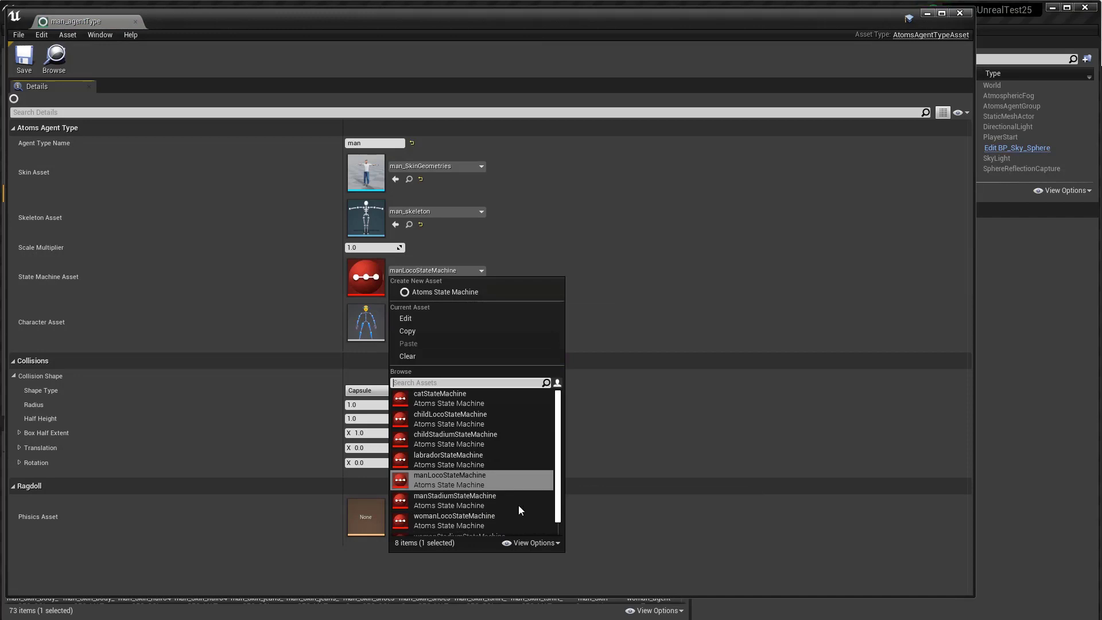
{"action": "left_click", "coordinate": [438, 498]}
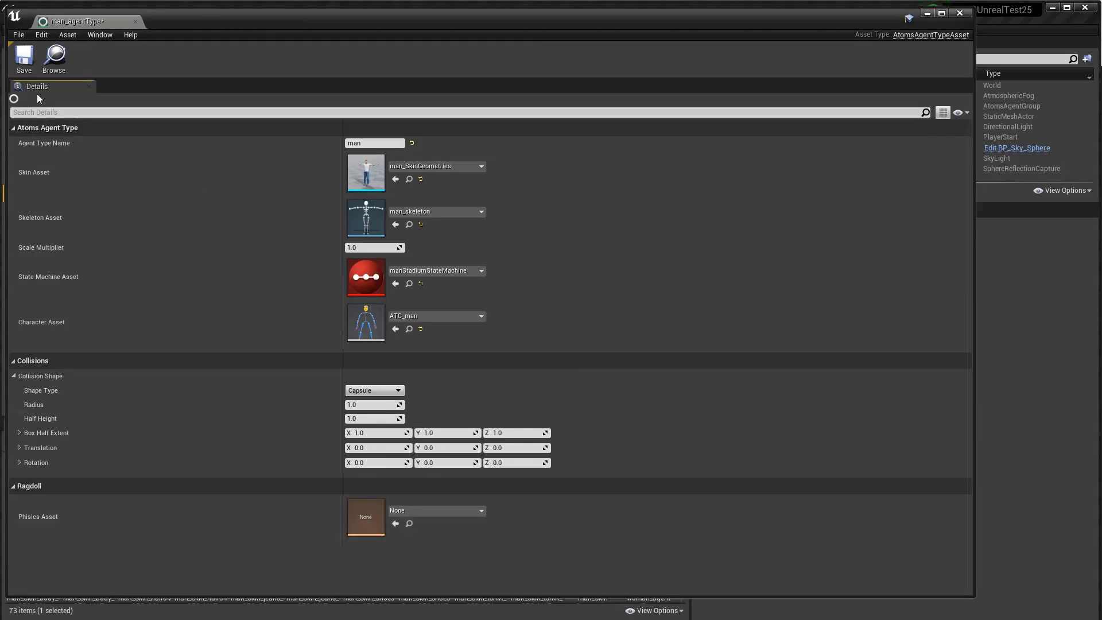
{"action": "left_click", "coordinate": [959, 13]}
{"action": "key", "text": "alt+p"}
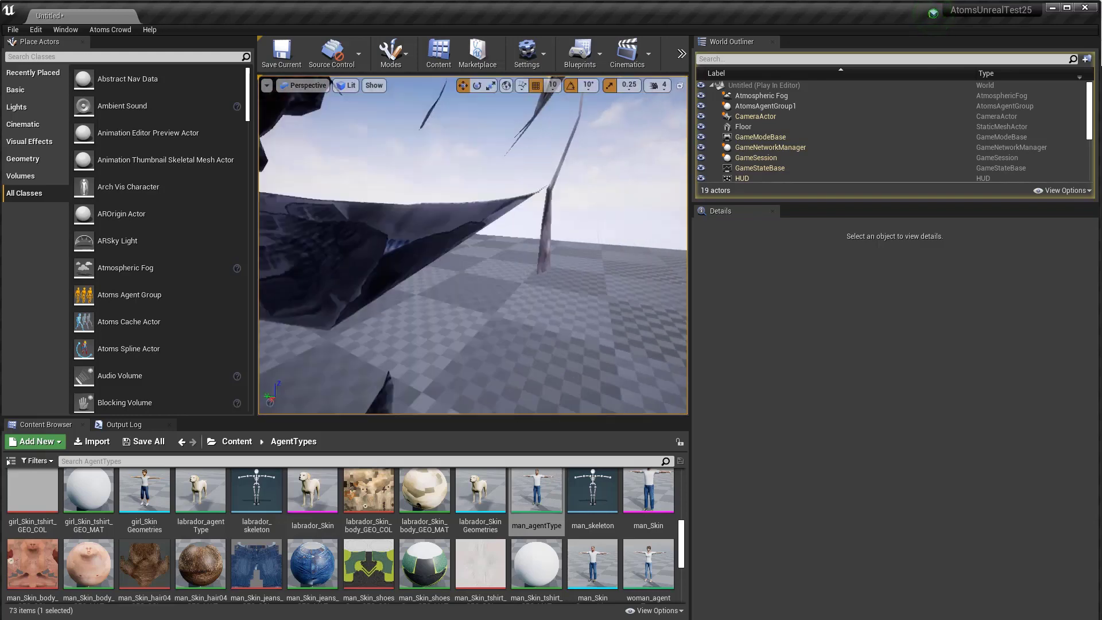
{"action": "key", "text": "Escape"}
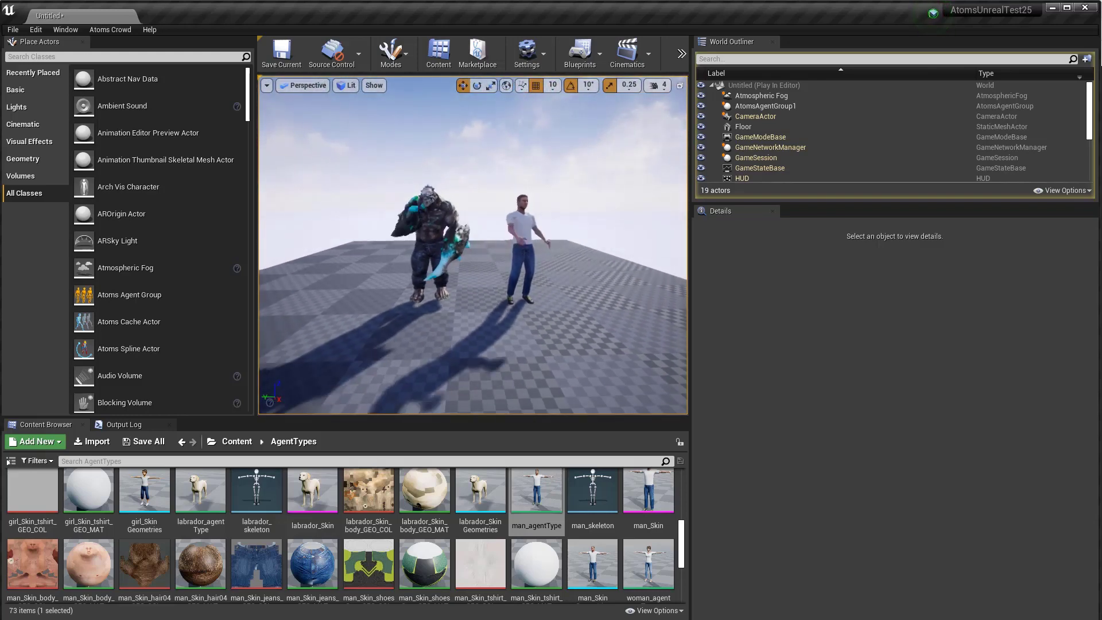
Step: Set the State of AtomsAgentGroup1's StateMachine_Behaviour component to 1
{"action": "left_click", "coordinate": [769, 107]}
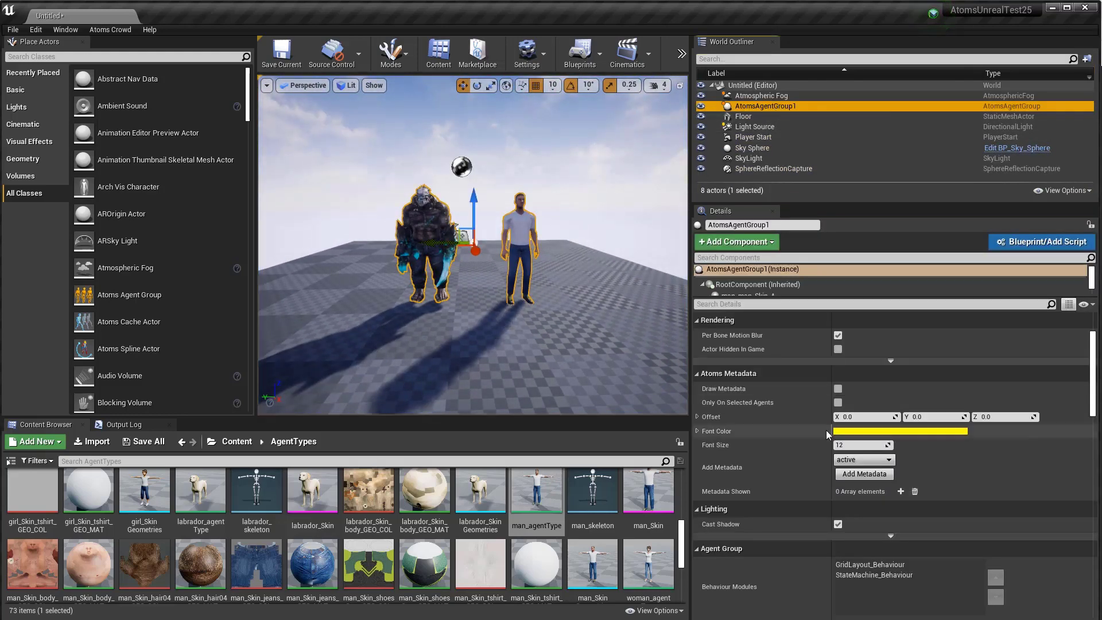
{"action": "scroll", "coordinate": [794, 286], "scroll_direction": "down", "scroll_amount": 2}
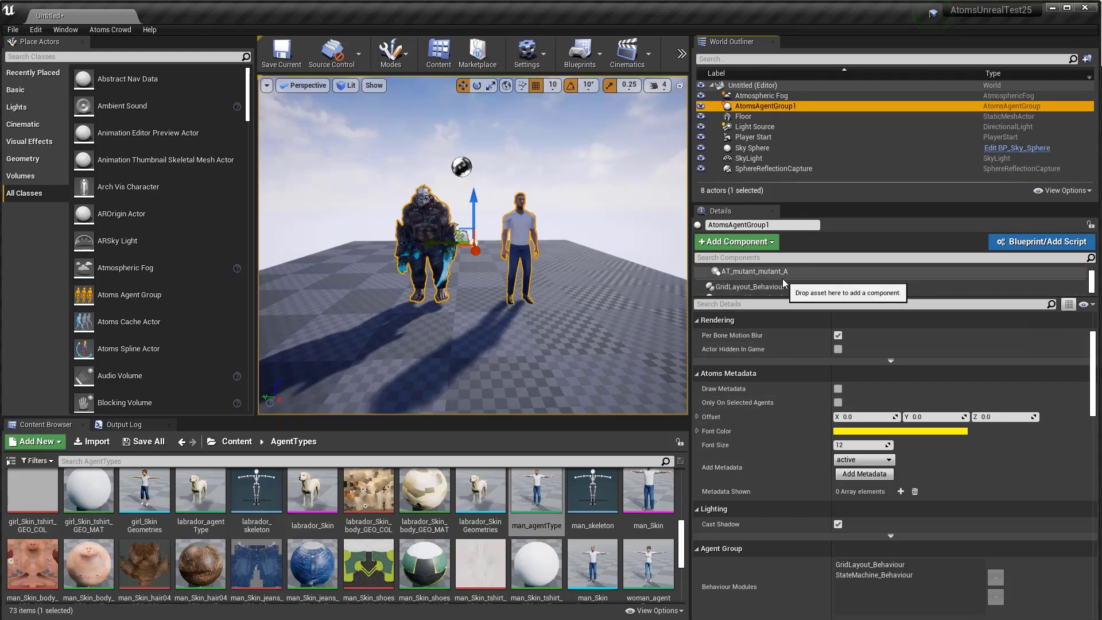
{"action": "left_click", "coordinate": [771, 288]}
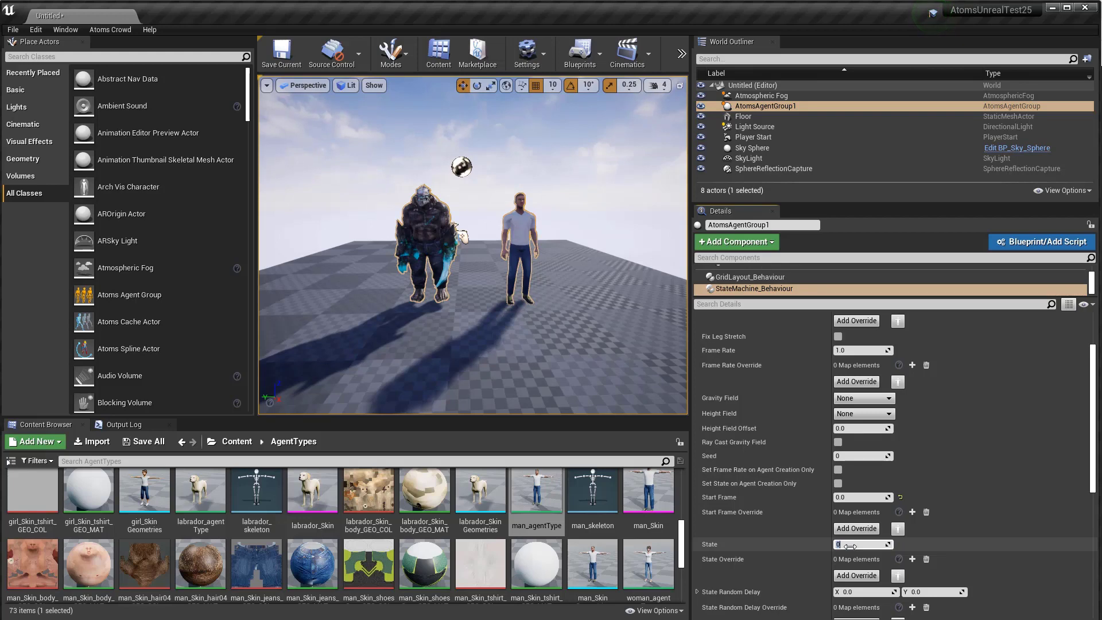
{"action": "left_click", "coordinate": [849, 547]}
{"action": "type", "text": "1"}
{"action": "key", "text": "Return"}
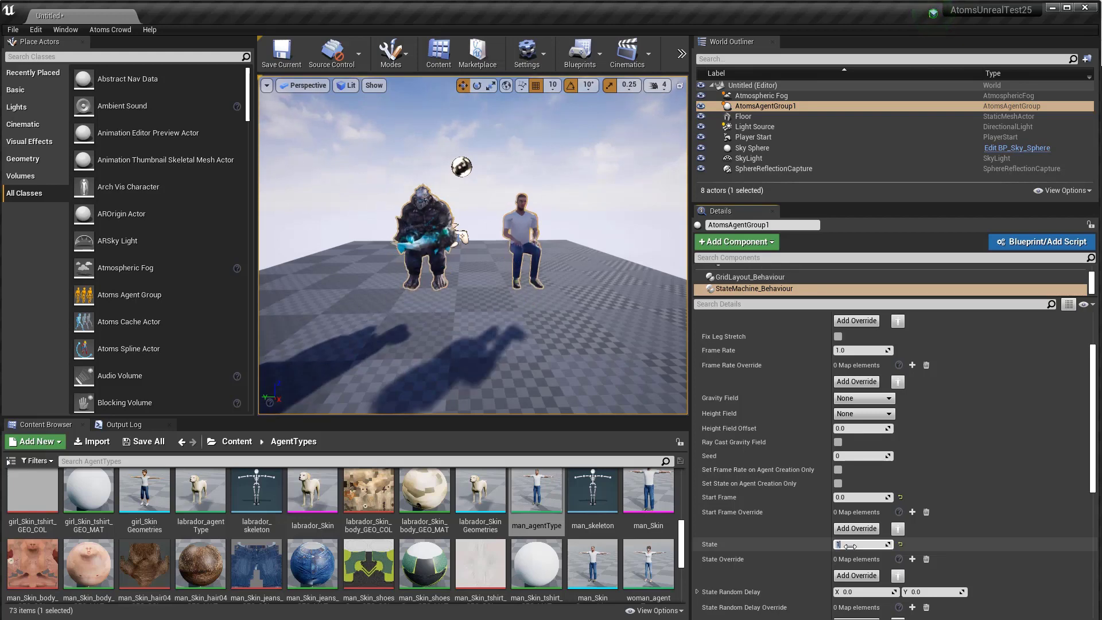
Step: Play the level to compare the mutant's seated animation with the man's, and stop the playback
{"action": "left_click", "coordinate": [585, 260]}
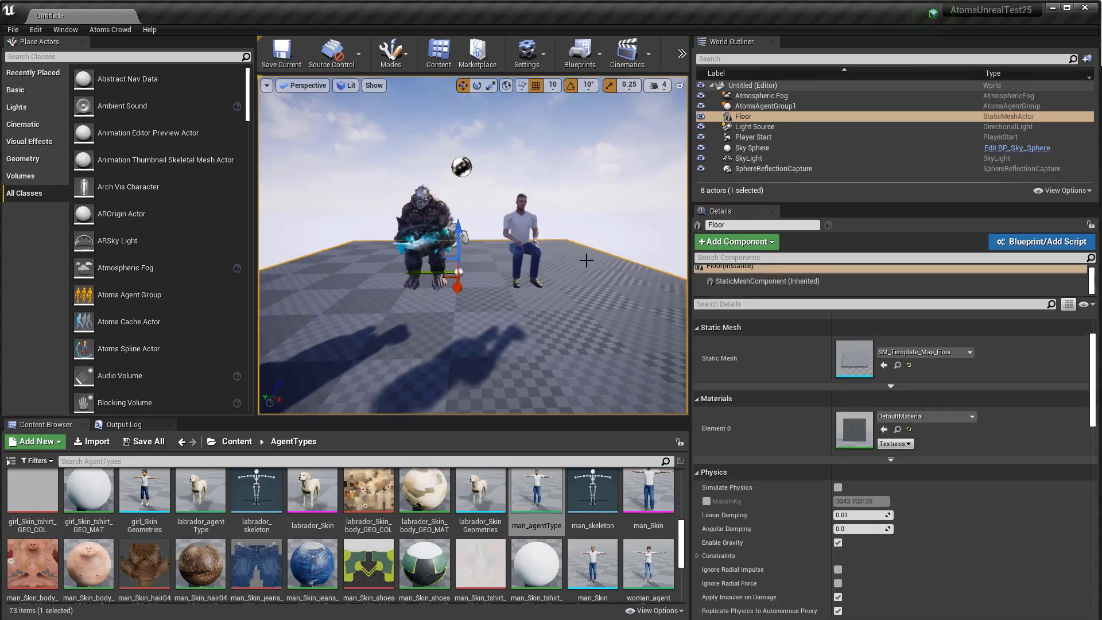
{"action": "key", "text": "ctrl+p"}
{"action": "left_click", "coordinate": [576, 233]}
{"action": "left_click", "coordinate": [573, 229]}
{"action": "key", "text": "alt+p"}
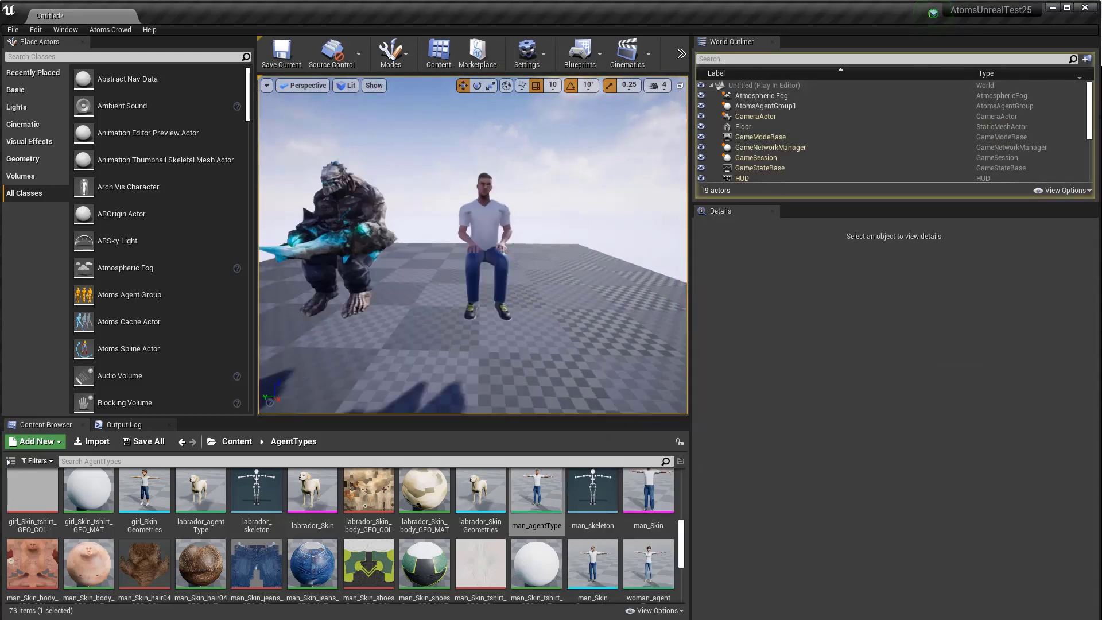
{"action": "key", "text": "Escape"}
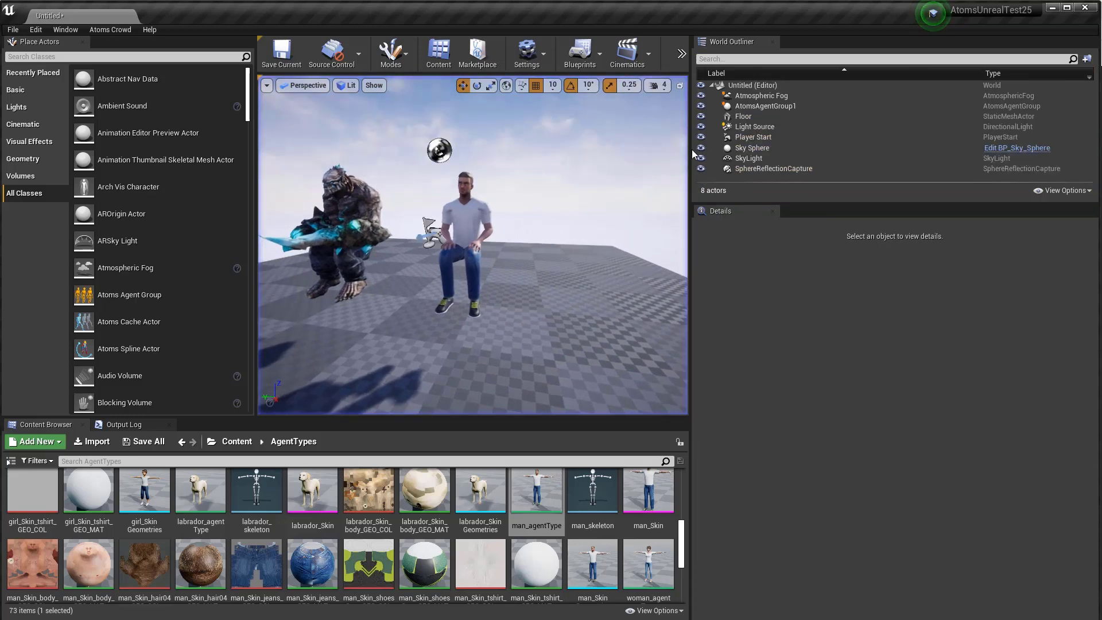
Step: Set the State of AtomsAgentGroup1's StateMachine_Behaviour to 4 and play the level to compare both agents' animation
{"action": "left_click", "coordinate": [752, 106]}
{"action": "scroll", "coordinate": [755, 287], "scroll_direction": "down", "scroll_amount": 2}
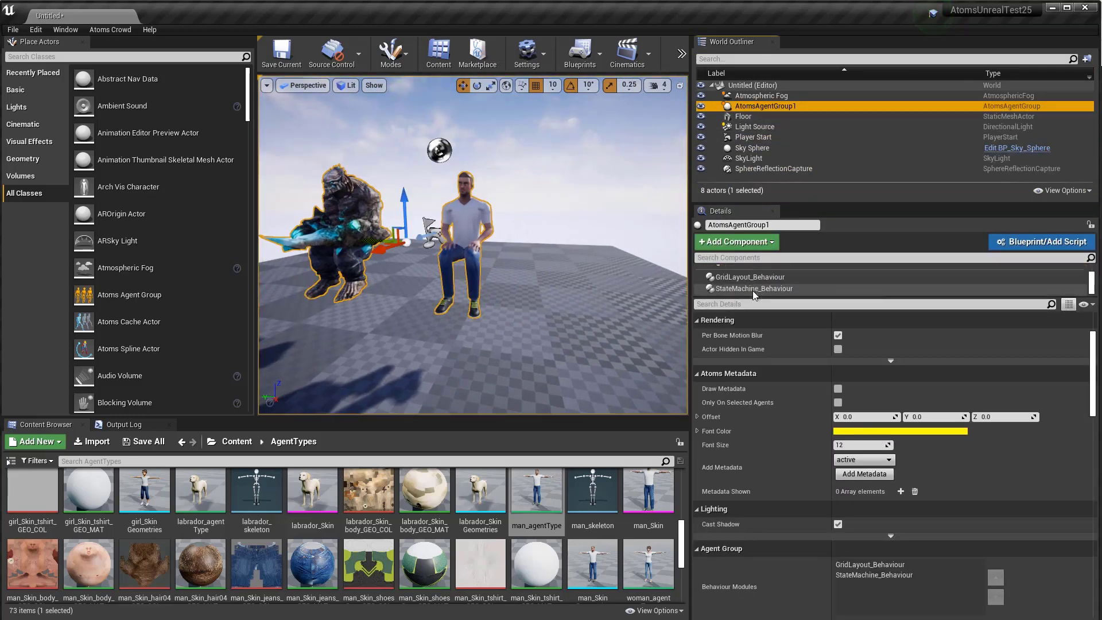
{"action": "left_click", "coordinate": [750, 281]}
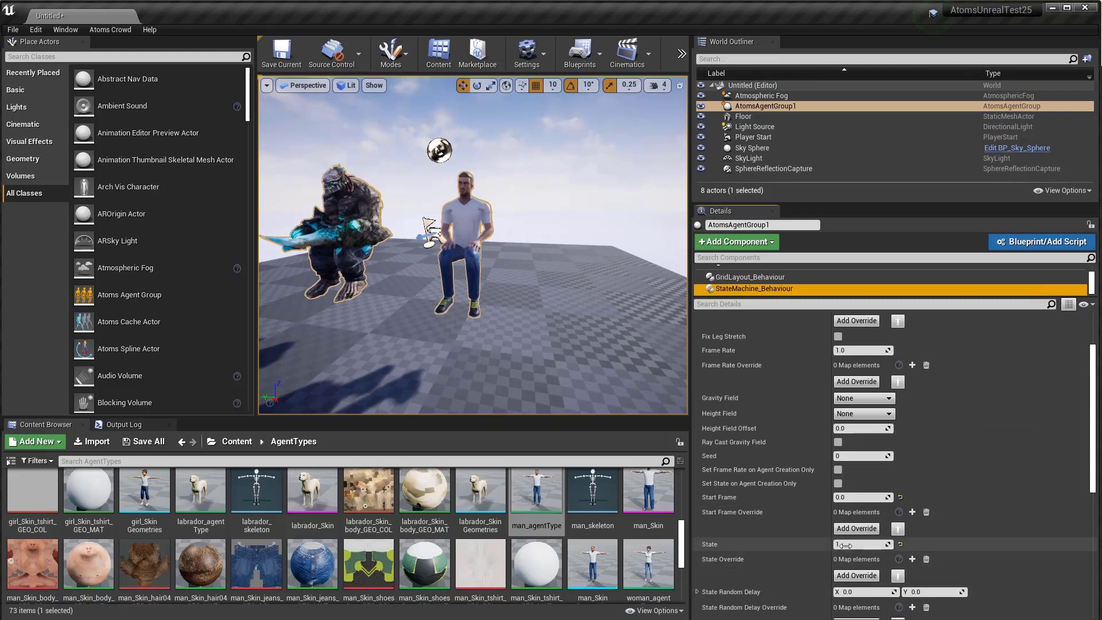
{"action": "type", "text": "4"}
{"action": "key", "text": "Return"}
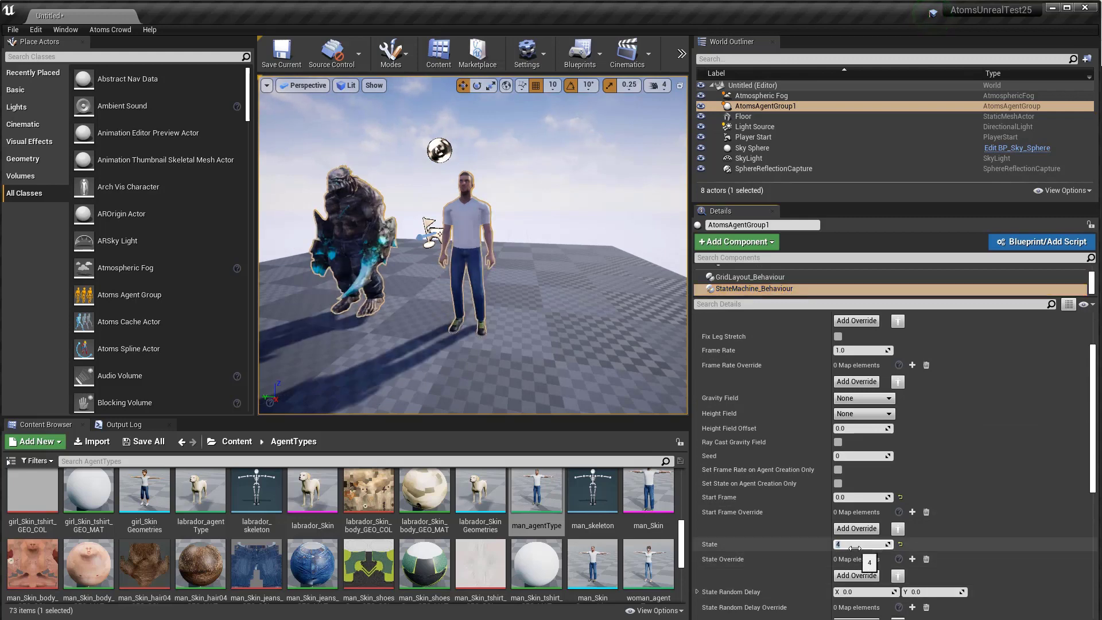
{"action": "left_click", "coordinate": [538, 258]}
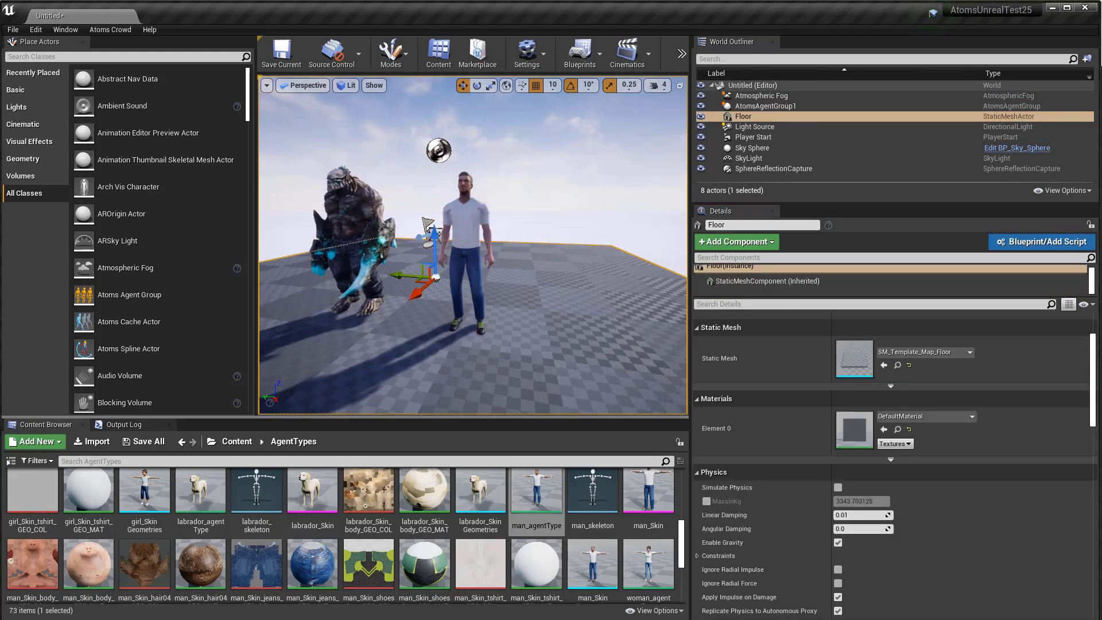
{"action": "key", "text": "alt+p"}
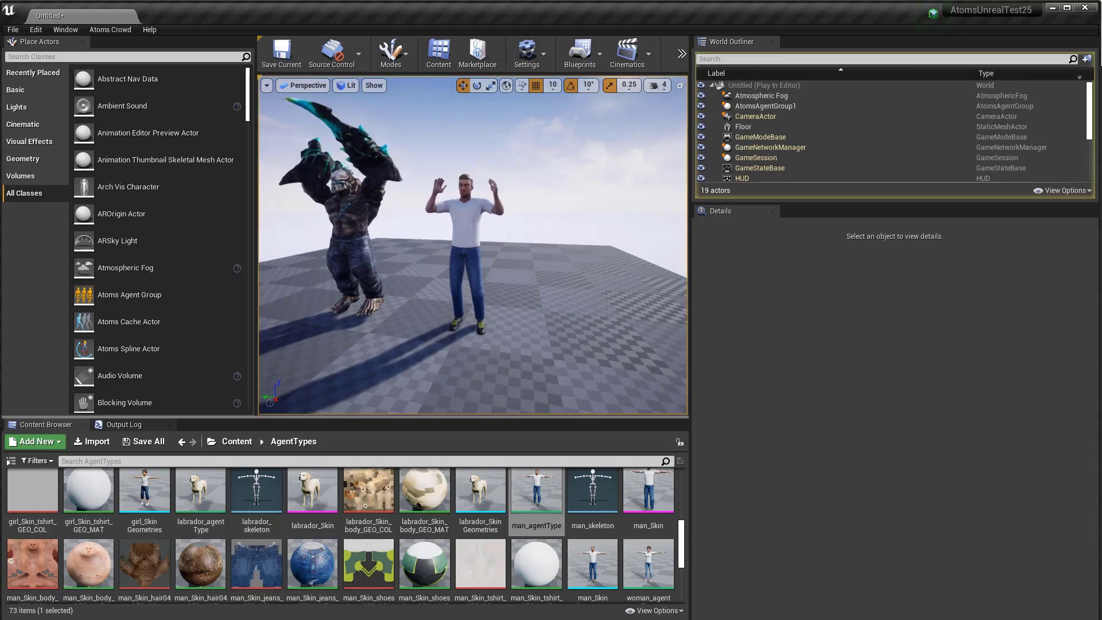